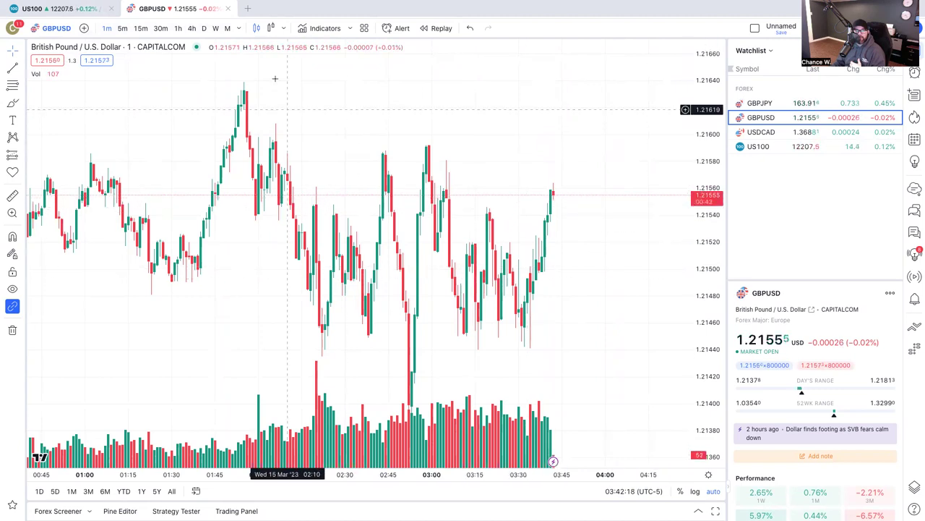
Switch the GBPUSD chart to the 5-minute interval and look through the full list of available intervals
left_click(122, 30)
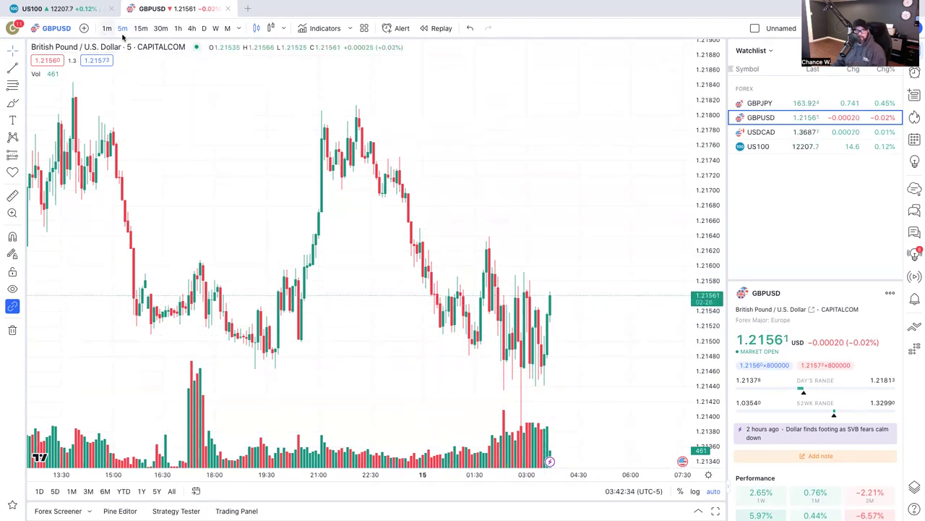
left_click(239, 31)
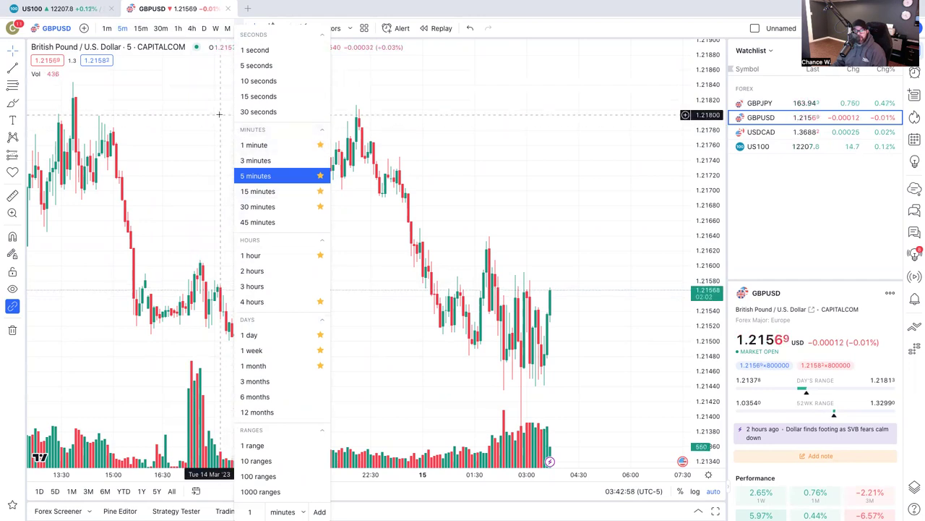
left_click(209, 72)
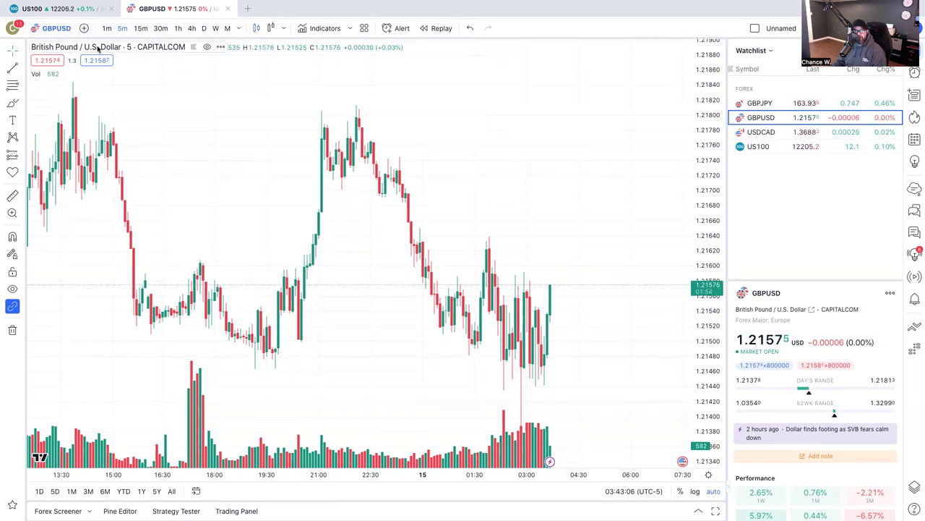
Search the symbols for EURUSD and close the search without picking a result
left_click(57, 29)
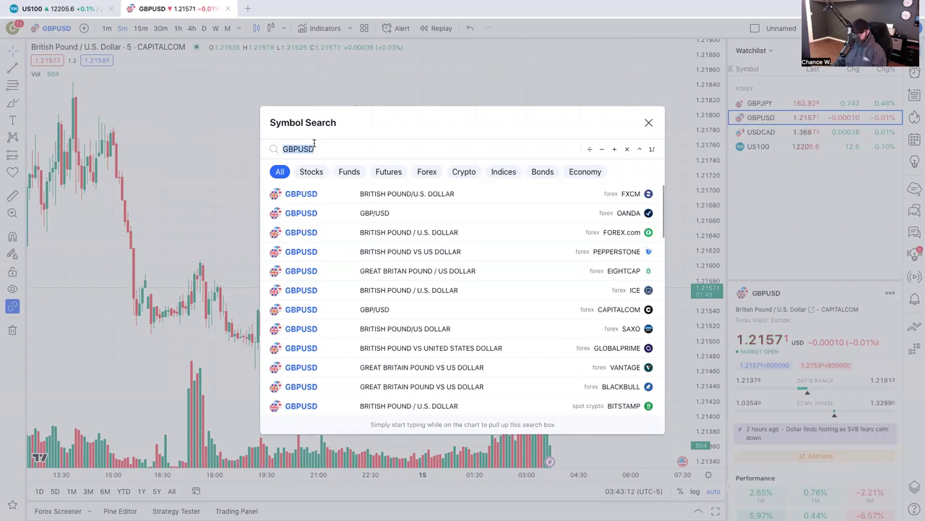
type("A")
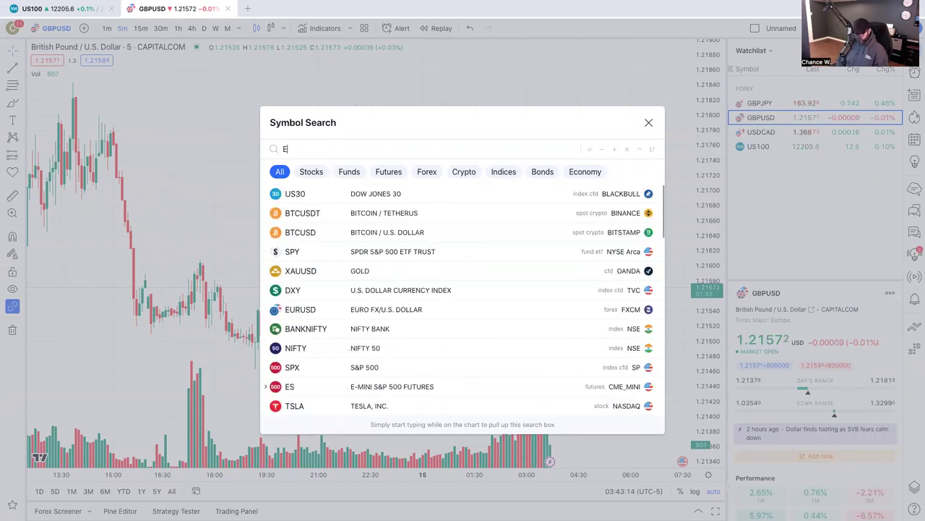
type("EURUSD")
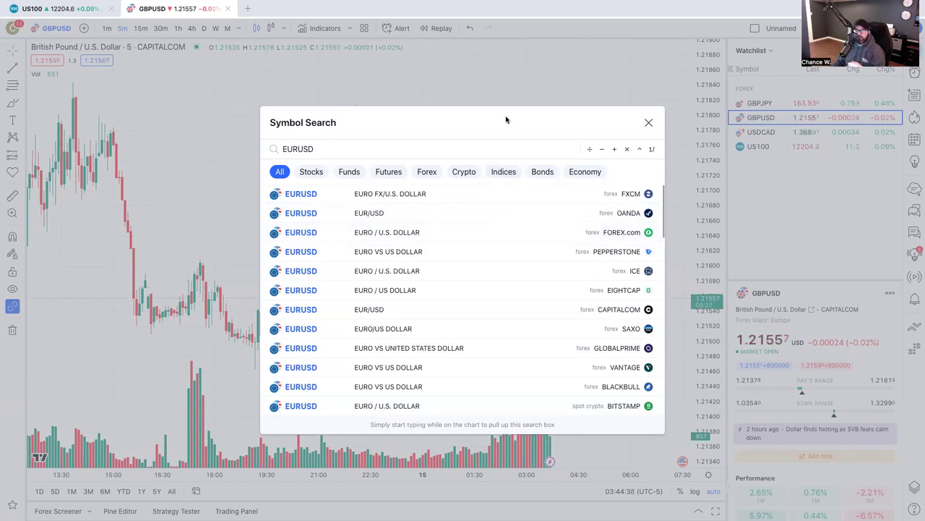
left_click(649, 123)
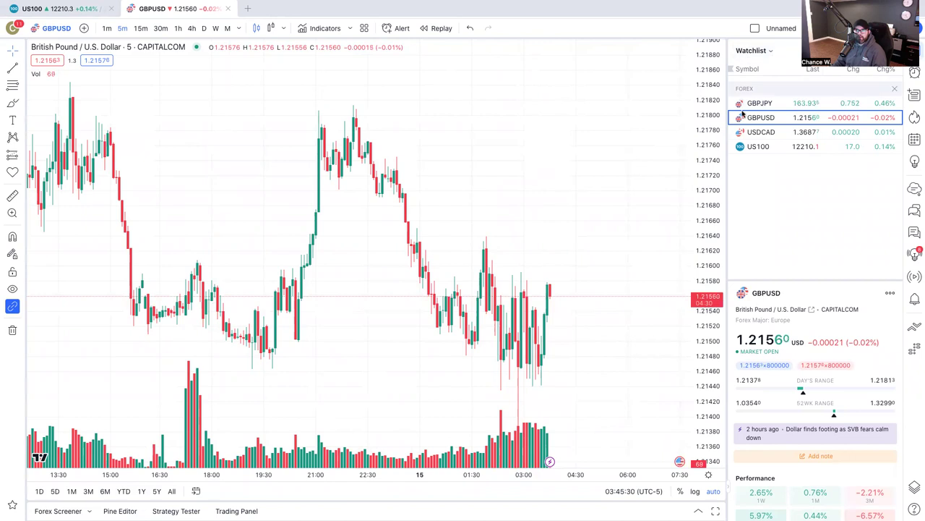
Chart GBPJPY, GBPUSD, USDCAD and US100 in turn from the watchlist, and view the widget options for the US100 details
left_click(763, 104)
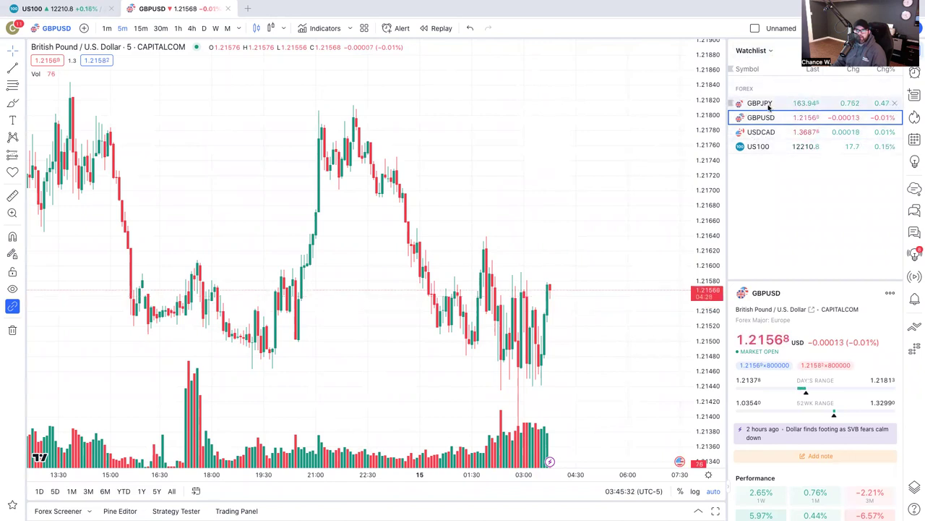
left_click(768, 118)
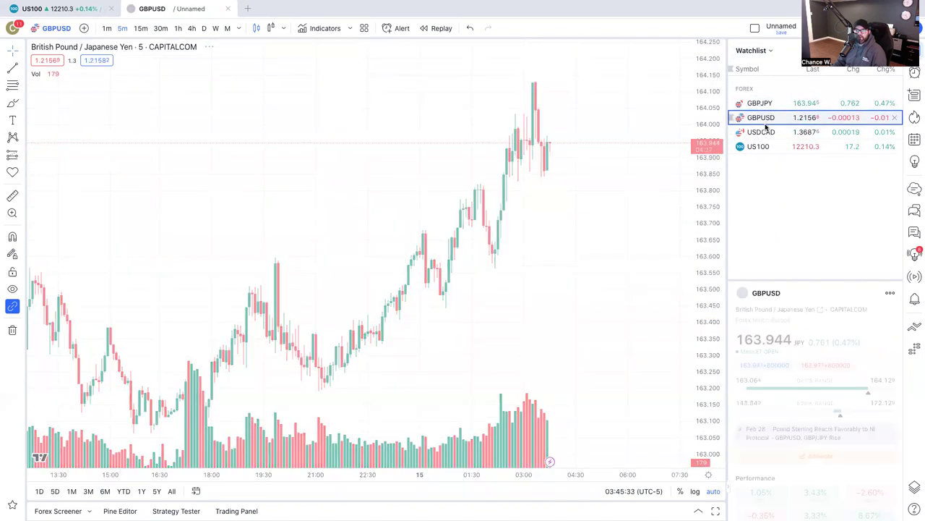
left_click(767, 132)
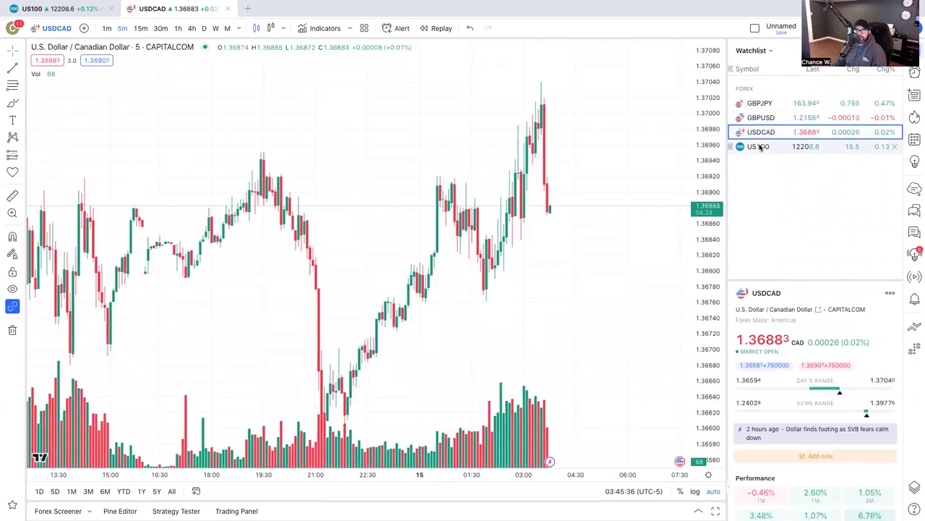
left_click(768, 146)
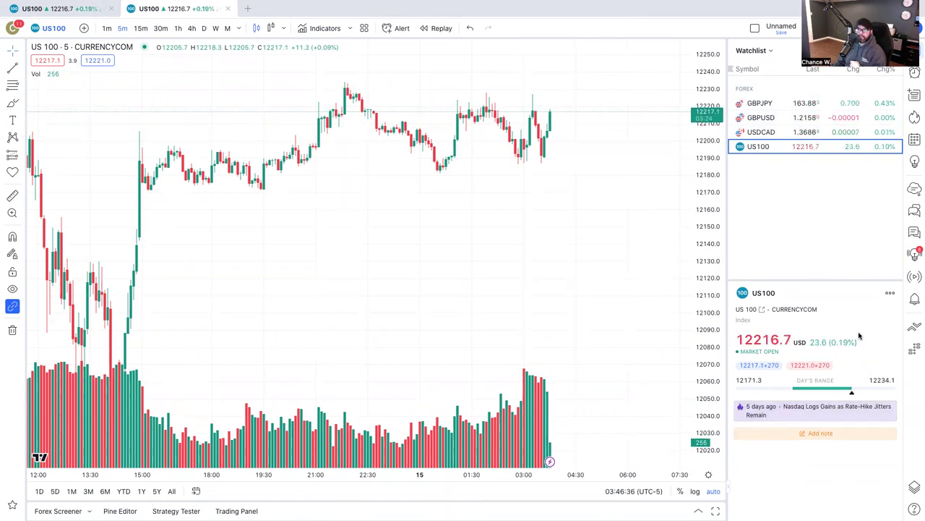
left_click(890, 291)
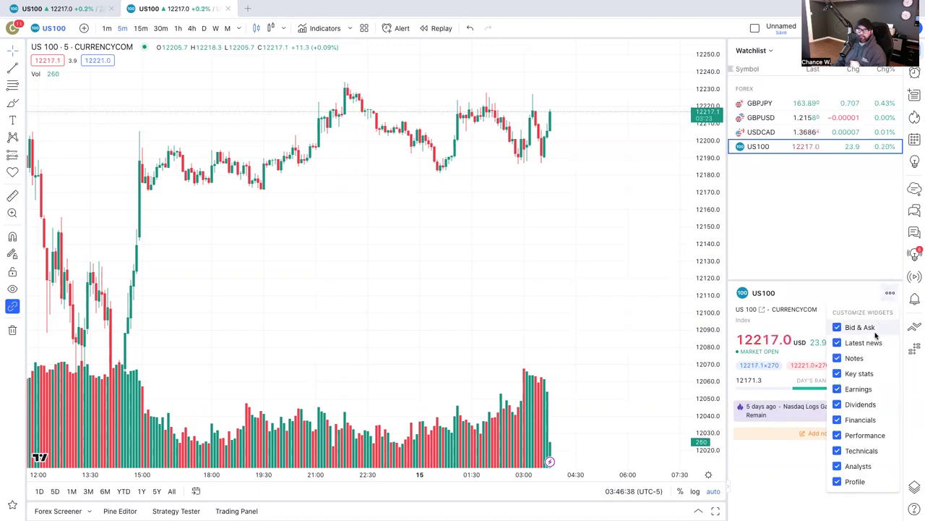
left_click(837, 293)
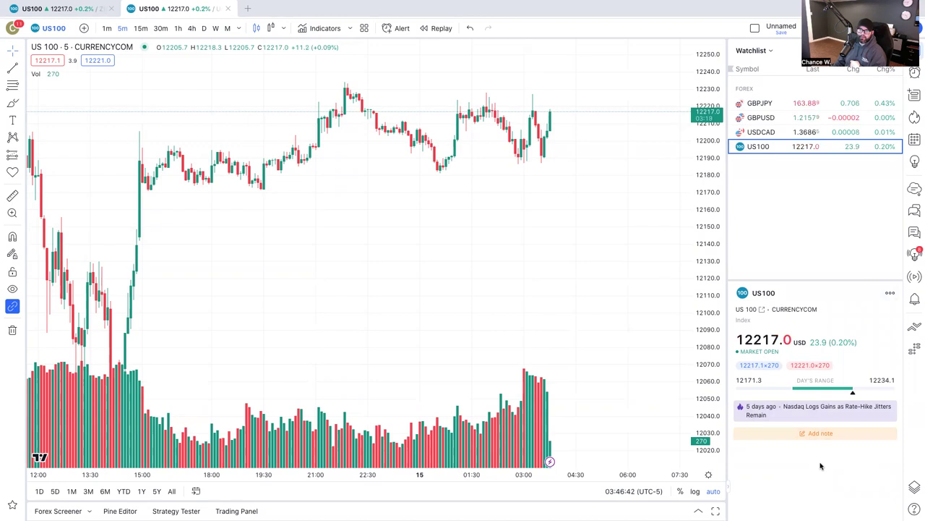
Chart GBPJPY from the watchlist and examine its performance figures and technicals gauge in the symbol details
left_click(772, 107)
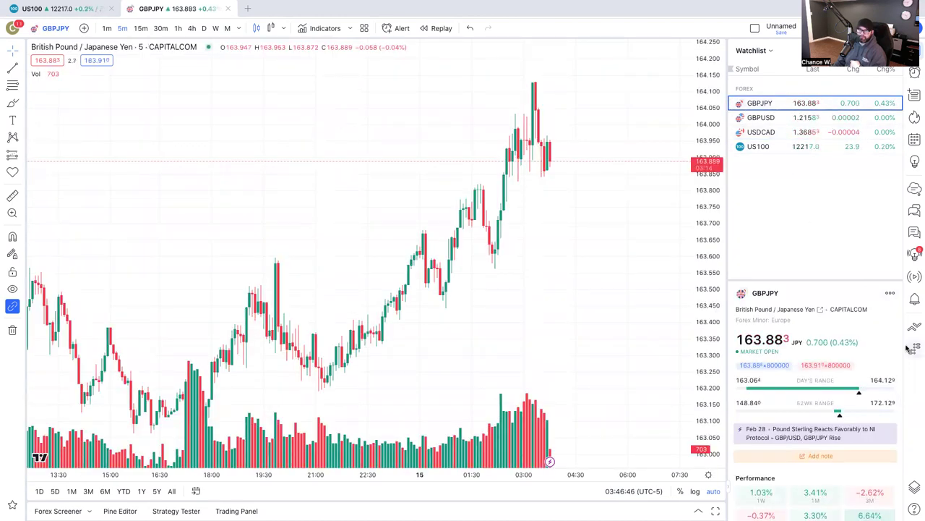
scroll(903, 348, "down", 3)
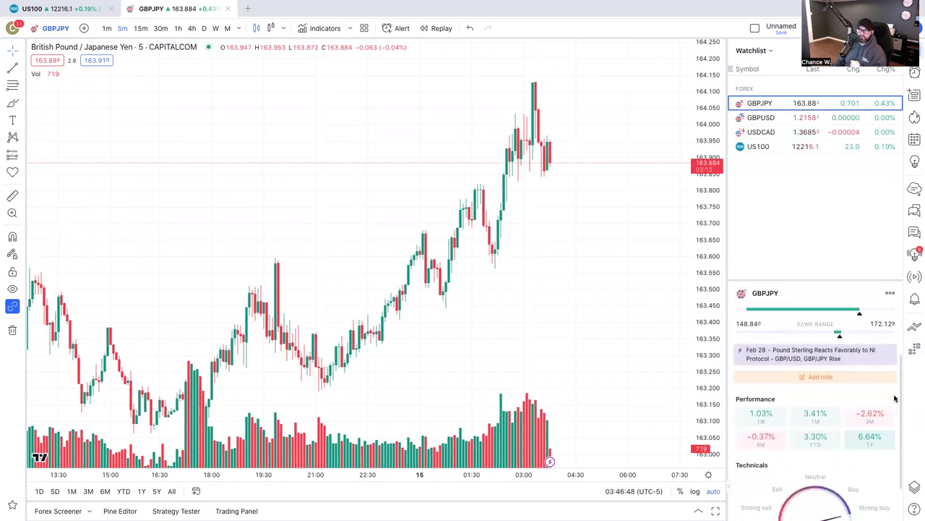
scroll(890, 424, "down", 1)
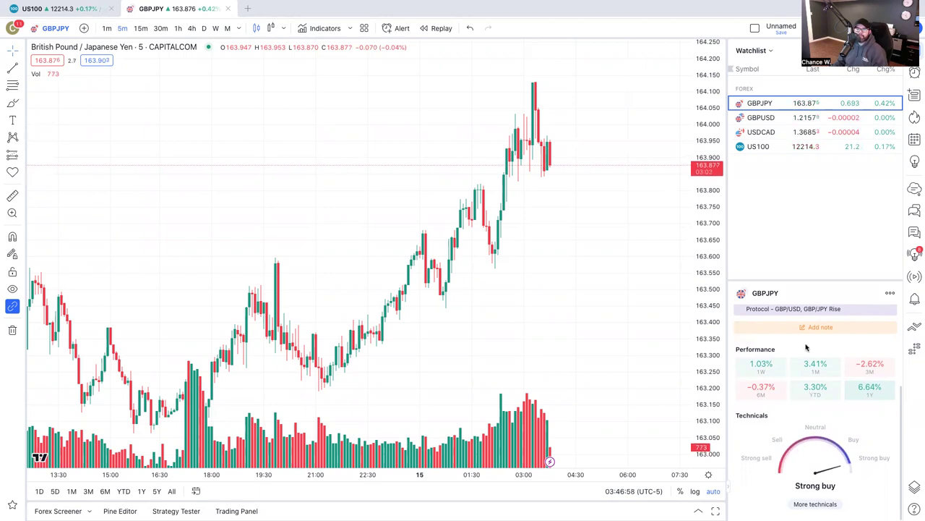
Examine the full GBPJPY technicals, including the oscillators, moving averages and pivots, and return to the chart
left_click(812, 504)
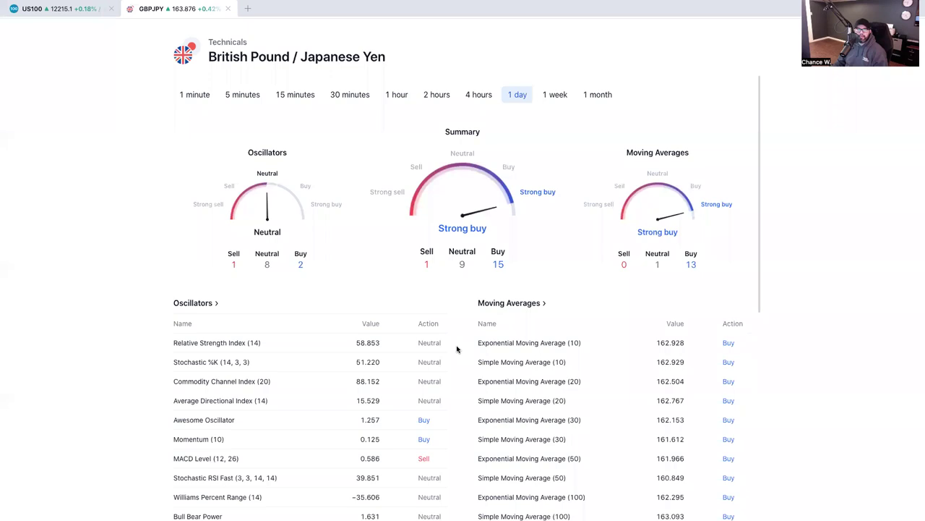
scroll(457, 350, "down", 3)
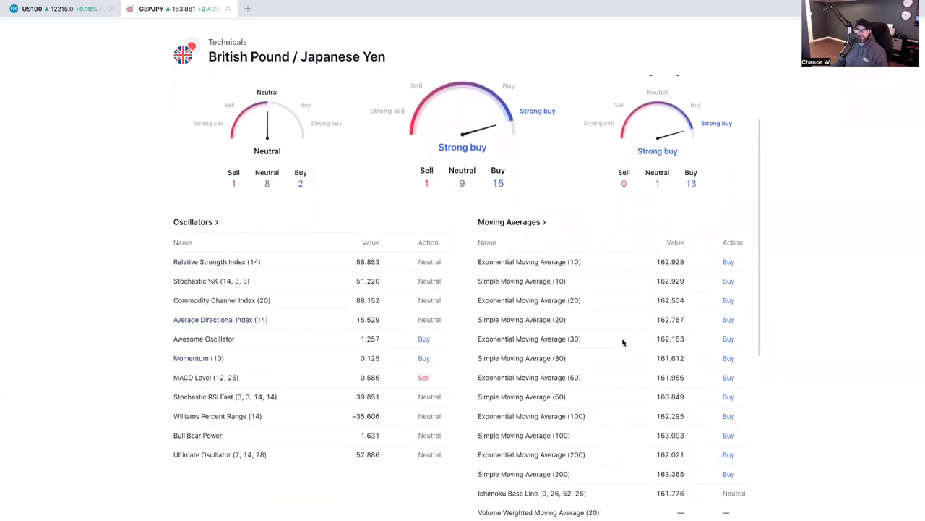
left_click_drag(758, 251, 752, 315)
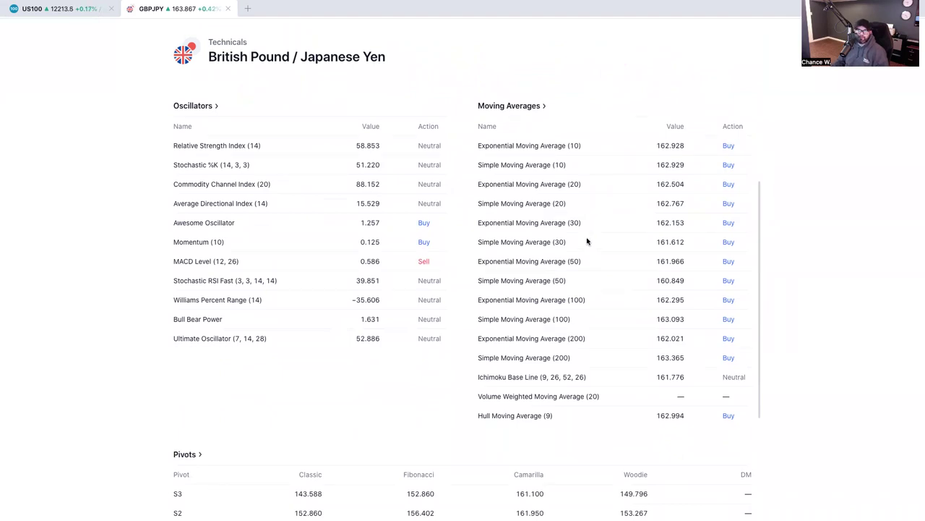
left_click_drag(756, 254, 748, 138)
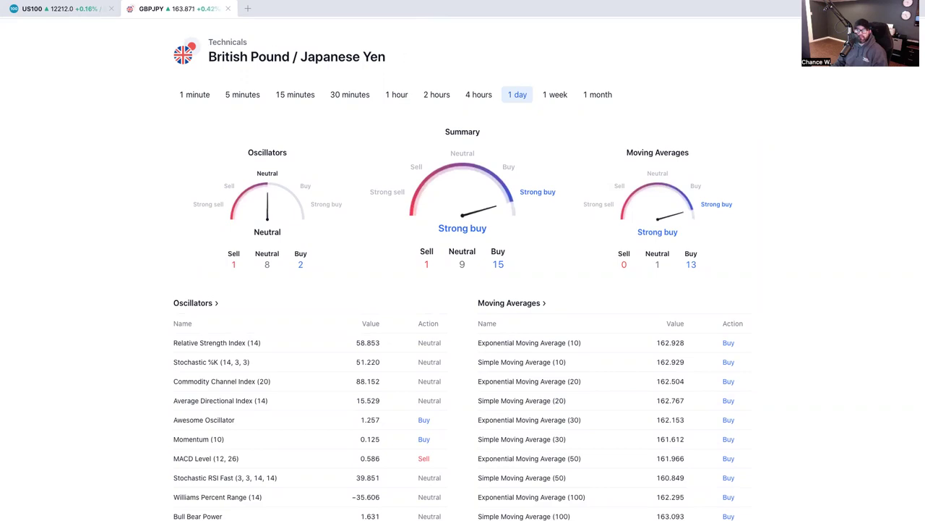
key("Escape")
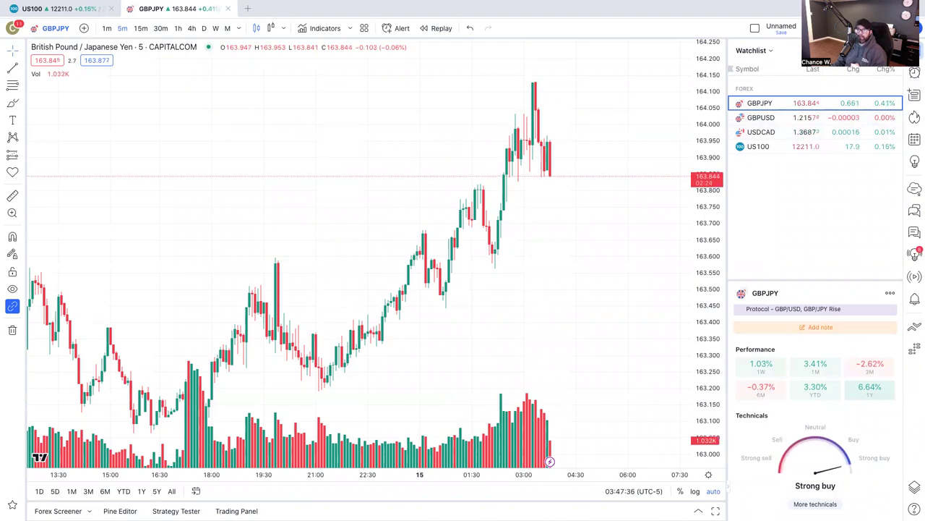
Show the alerts list and add a GBPJPY price alert at 163.683 from the chart's price scale
left_click(915, 73)
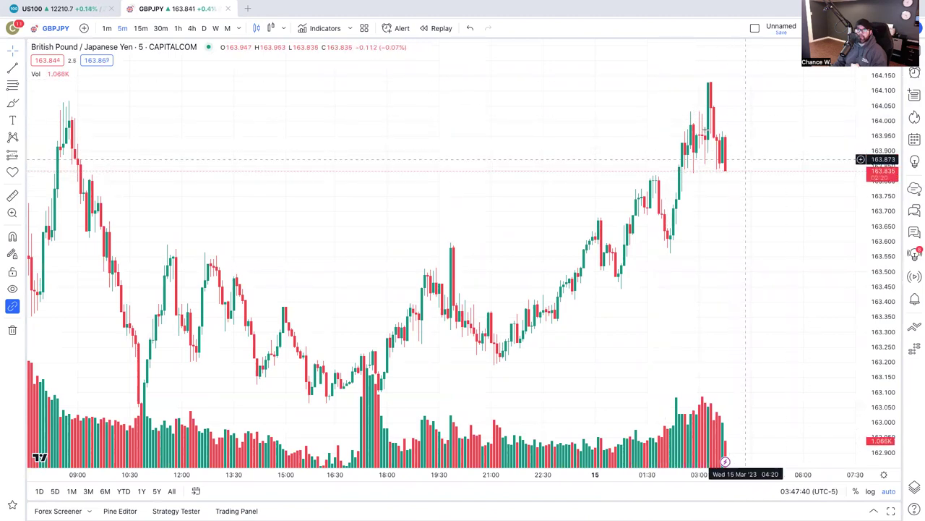
left_click(914, 73)
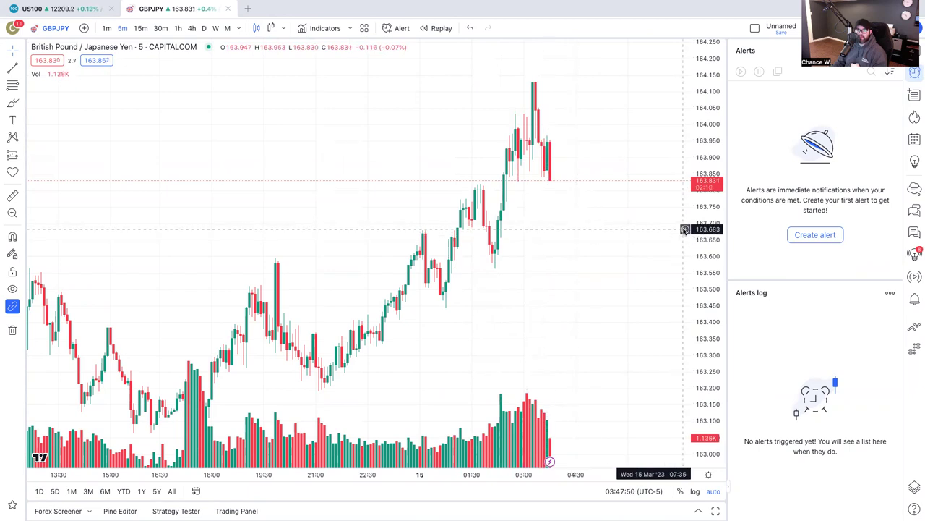
left_click(685, 230)
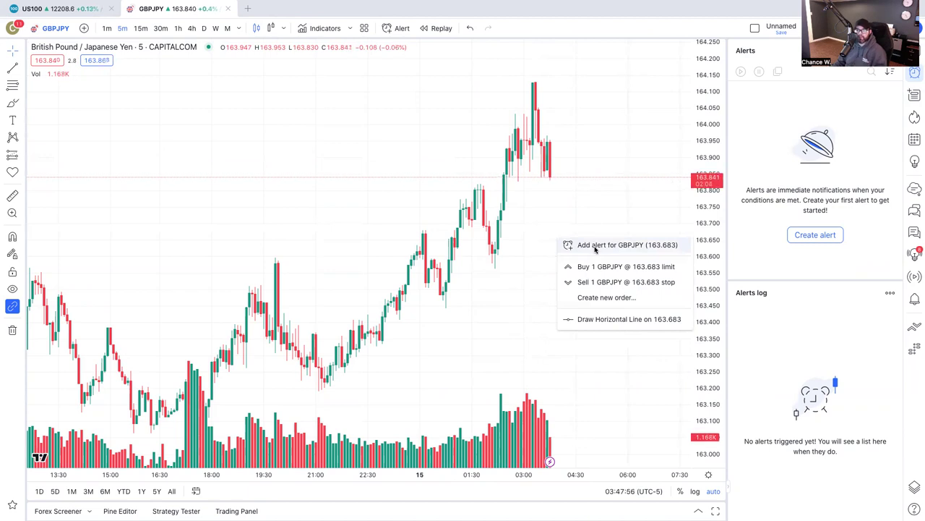
left_click(594, 246)
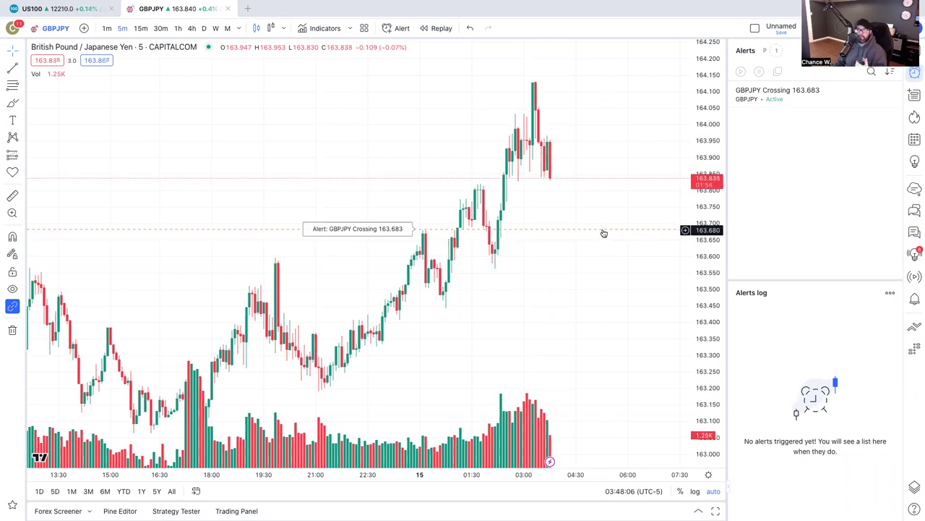
Remove the GBPJPY crossing alert from its line on the chart and confirm the removal
left_click(694, 232)
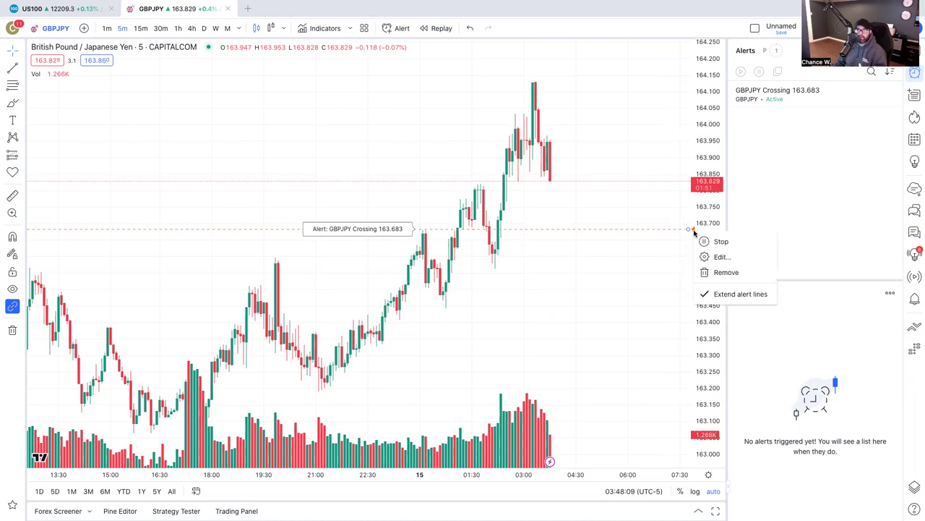
left_click(719, 271)
left_click(545, 292)
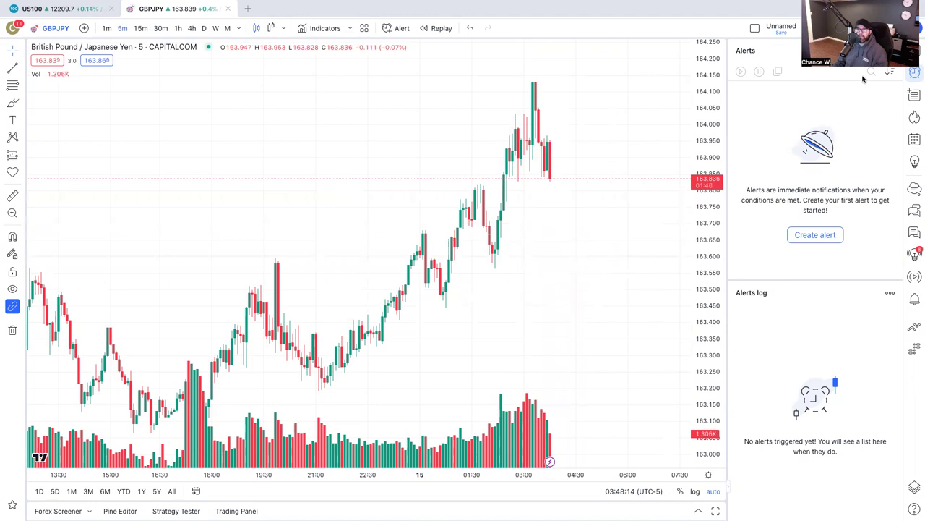
View the data window and the object tree for GBPJPY, and close the side panel to widen the chart
left_click(915, 95)
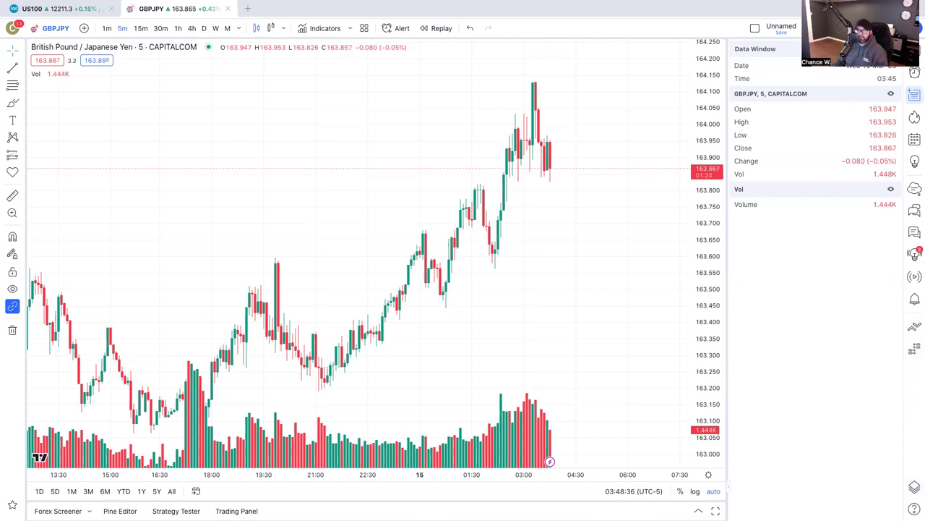
left_click(915, 72)
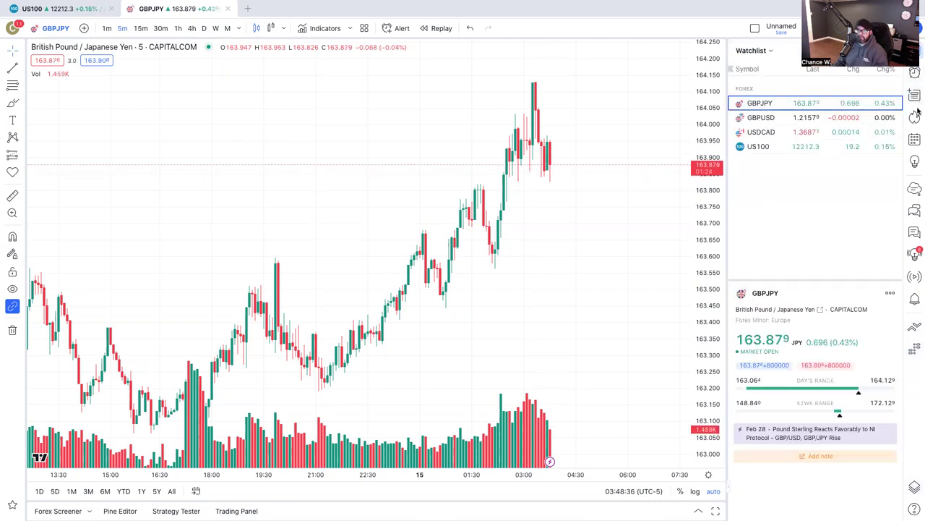
left_click(914, 487)
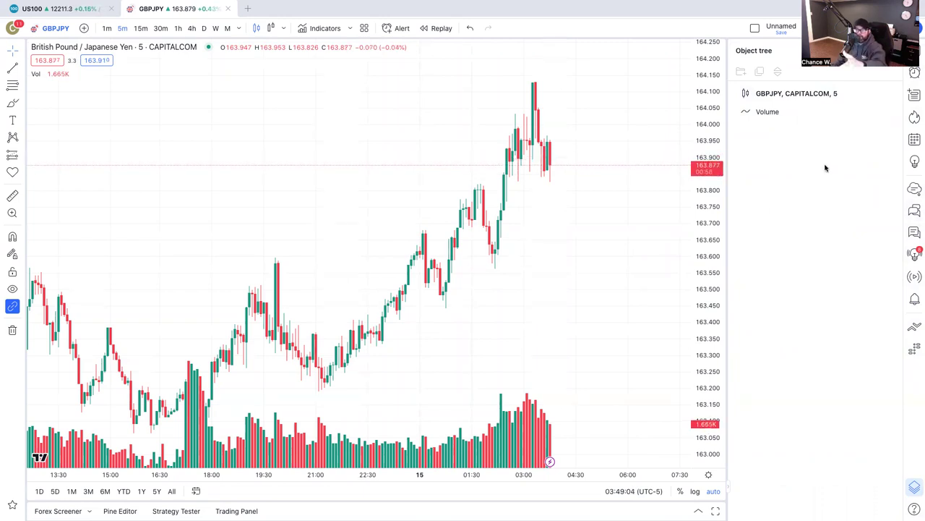
left_click(913, 487)
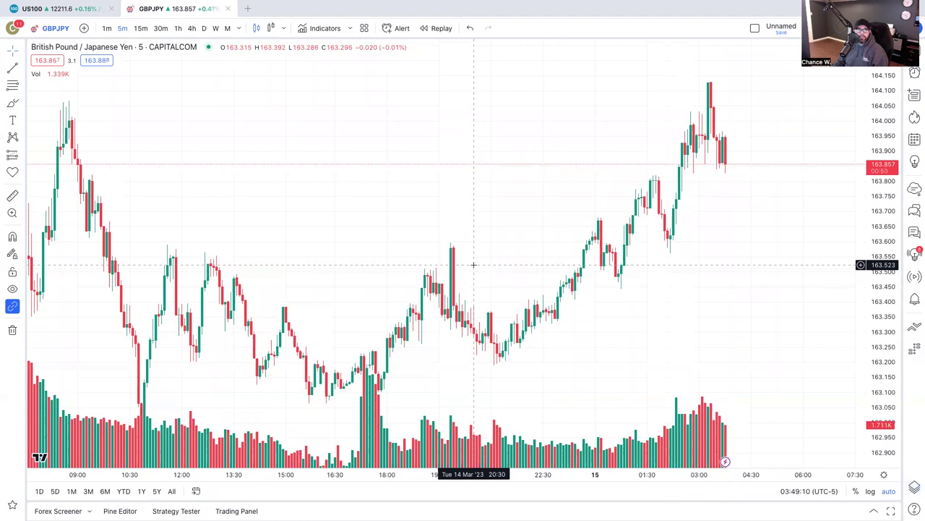
Bring up the chart's symbol settings and set the rising candles' body colour to the saved light lavender
left_click_drag(398, 215, 396, 249)
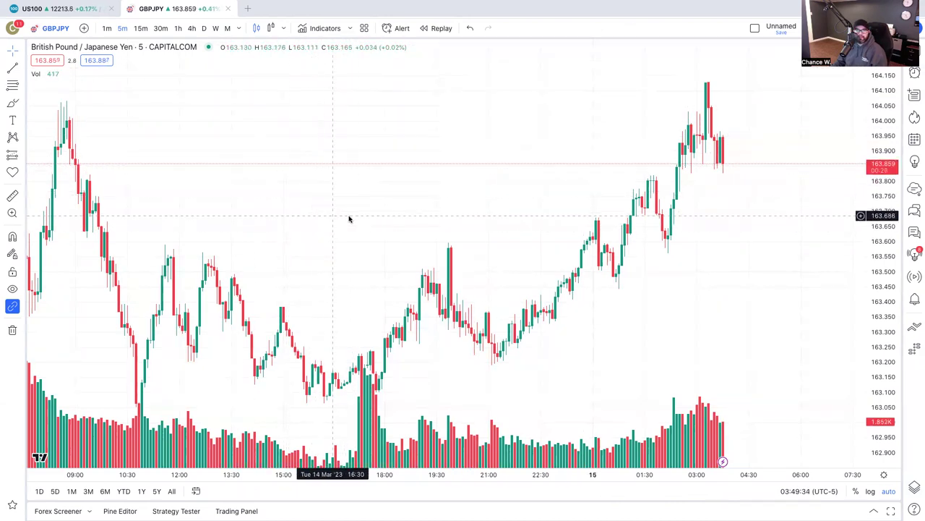
right_click(316, 197)
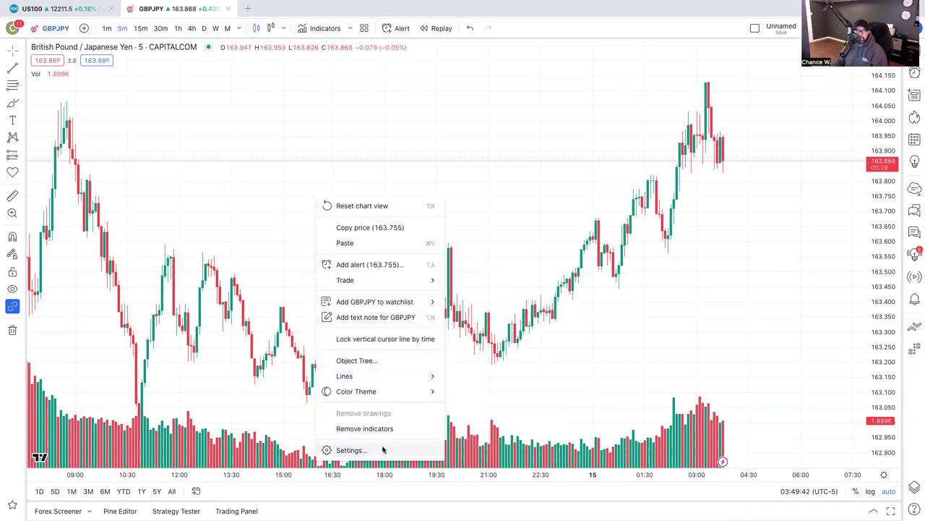
left_click(351, 450)
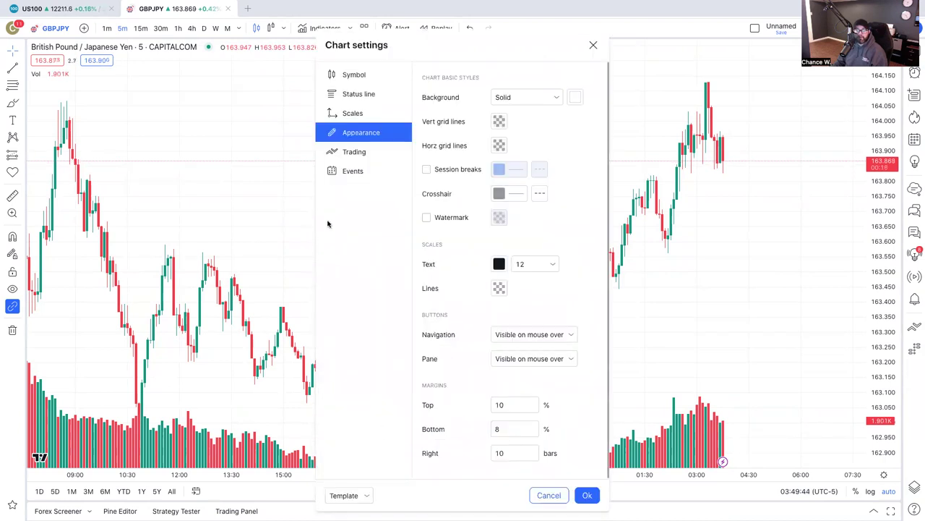
left_click(376, 76)
left_click(511, 121)
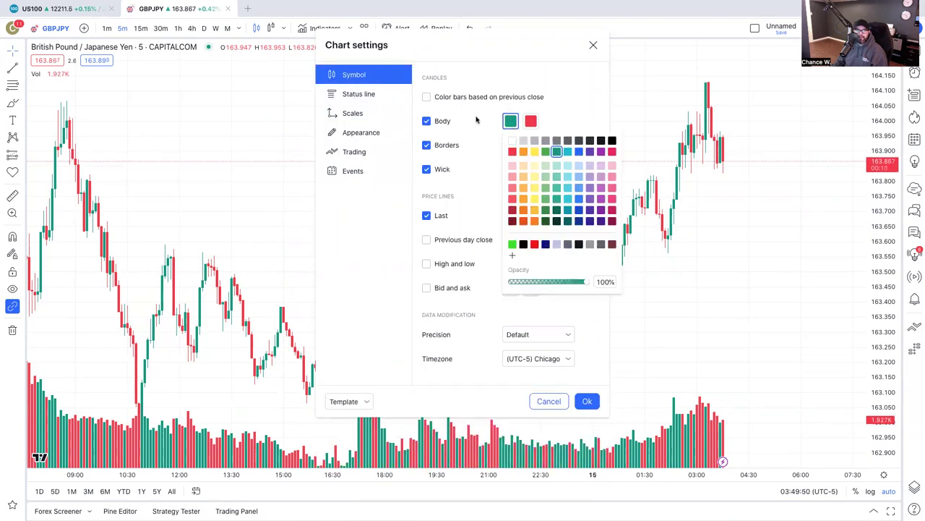
left_click(557, 244)
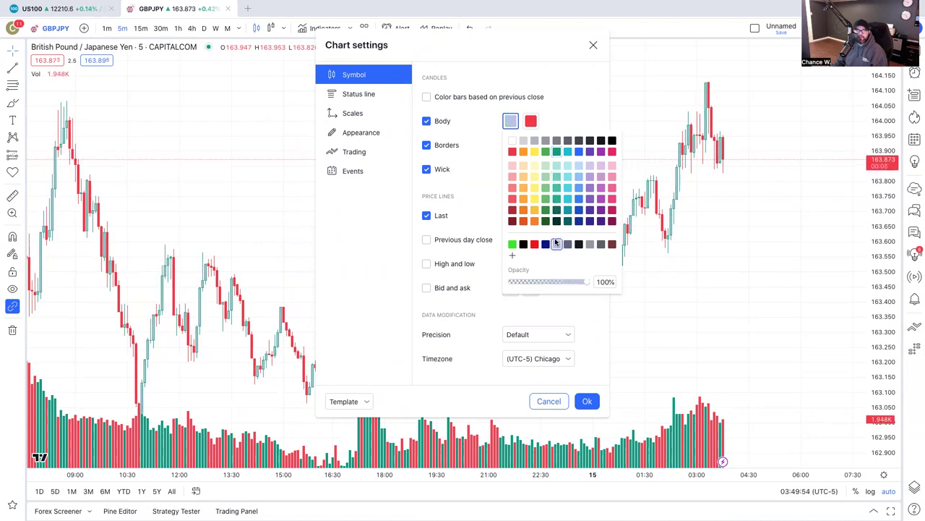
left_click(566, 130)
Set the rising candles' borders and wick to the same saved light lavender as their body
left_click(511, 145)
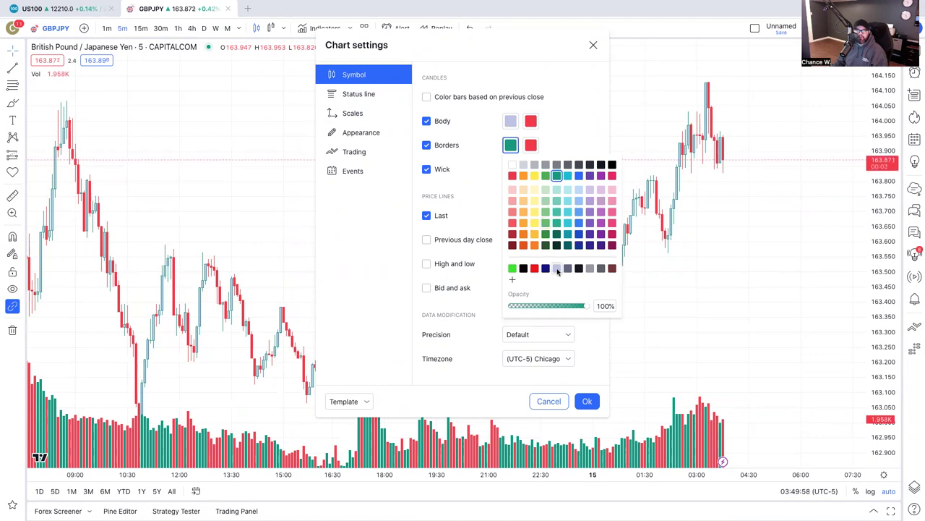
left_click(557, 268)
left_click(510, 169)
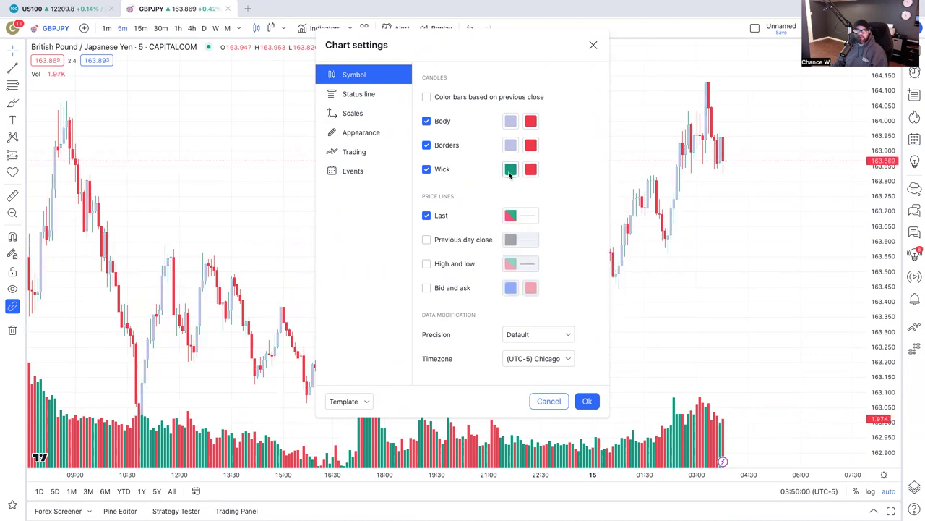
left_click(511, 169)
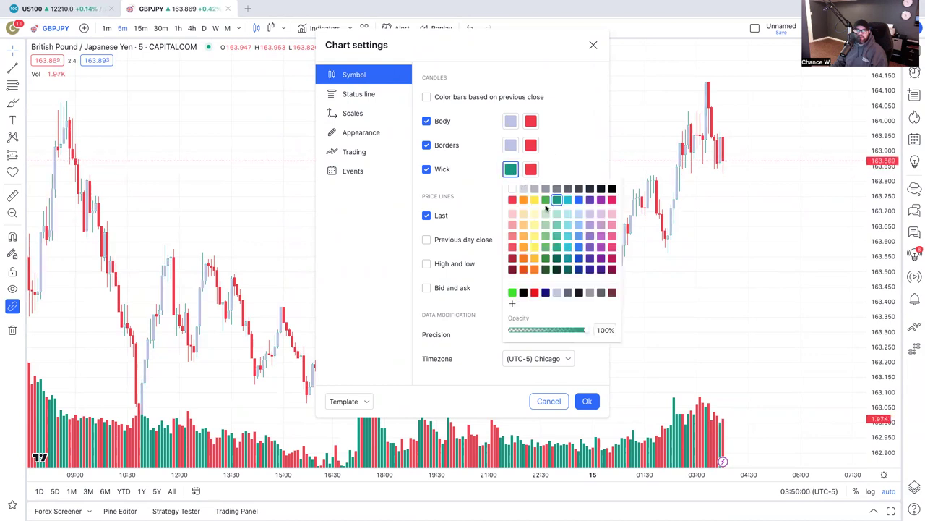
left_click(557, 292)
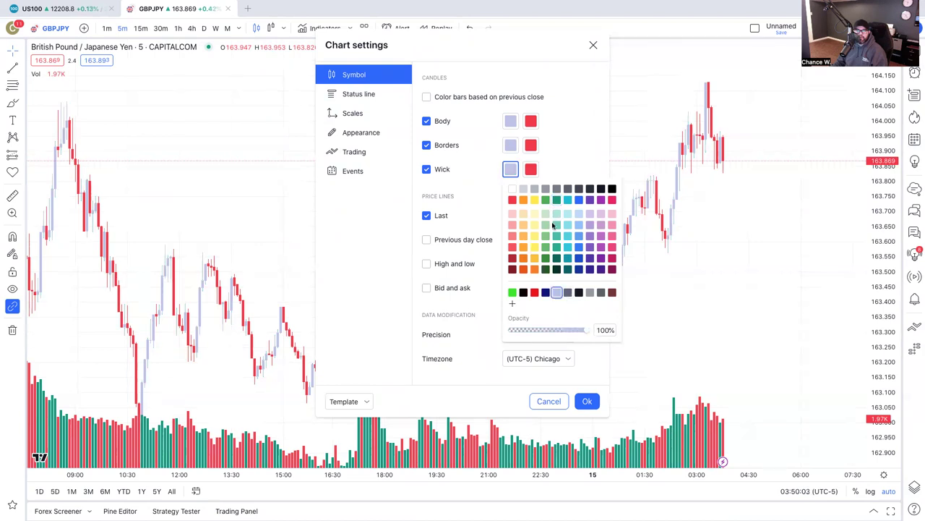
left_click(557, 149)
Set the falling candles' body, borders and wick to the saved dark grey next to the lavender
left_click(530, 121)
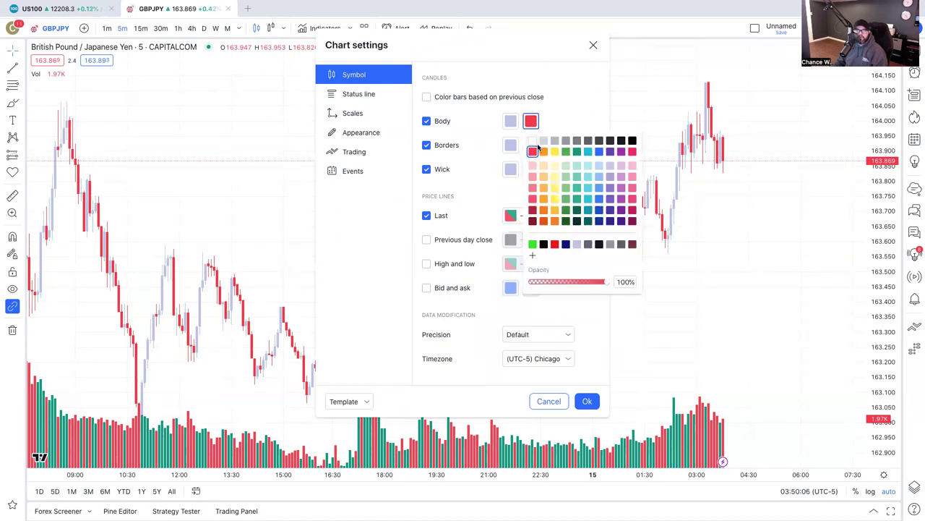
left_click(588, 245)
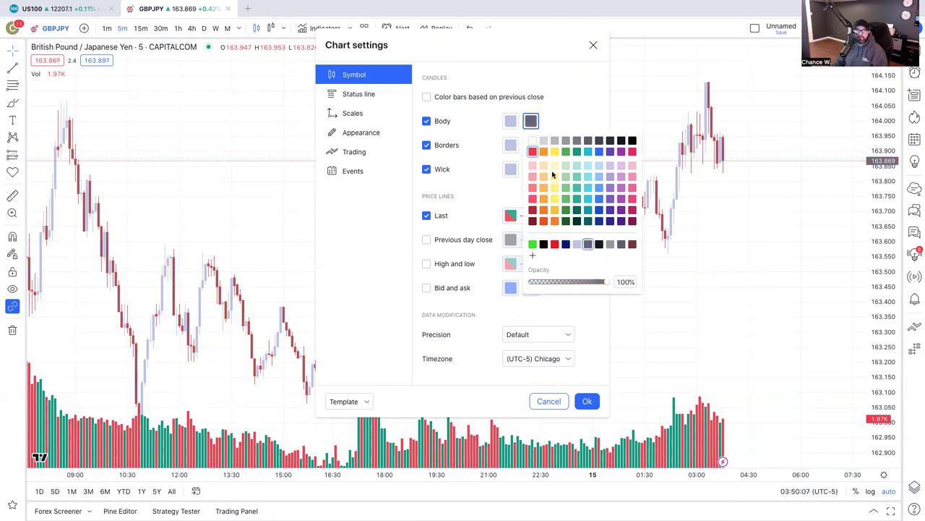
left_click(547, 120)
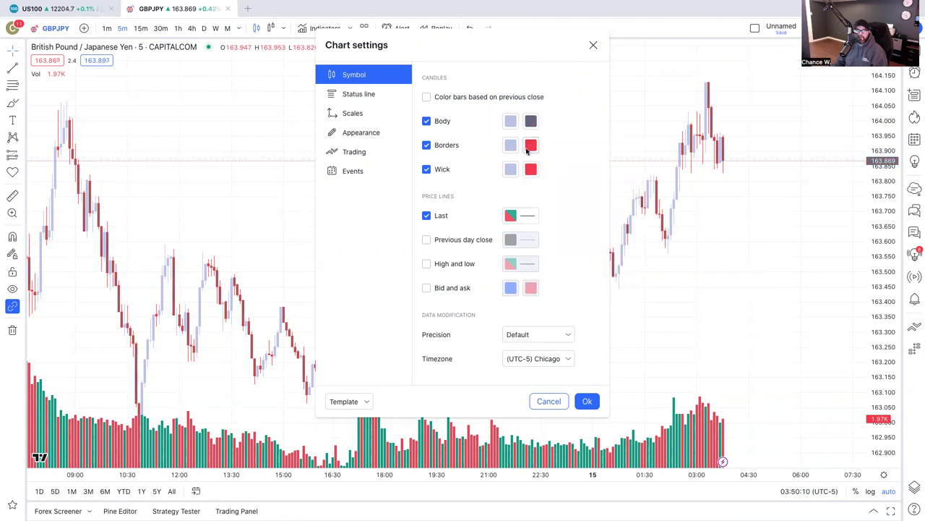
left_click(530, 145)
left_click(595, 268)
left_click(569, 136)
left_click(530, 170)
left_click(588, 292)
left_click(565, 150)
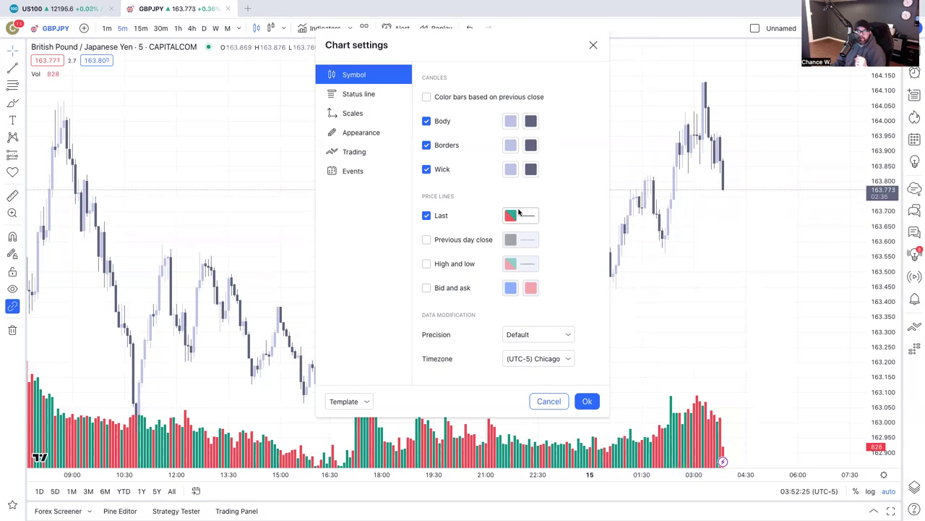
Hide the symbol title, open market status, OHLC values and bar change values in the status line, plus the indicator arguments and values
left_click(350, 102)
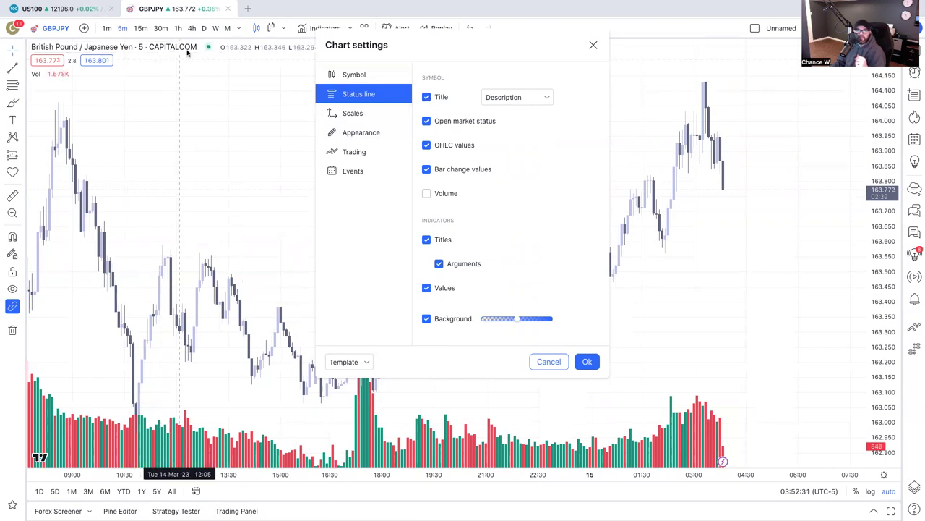
left_click(435, 96)
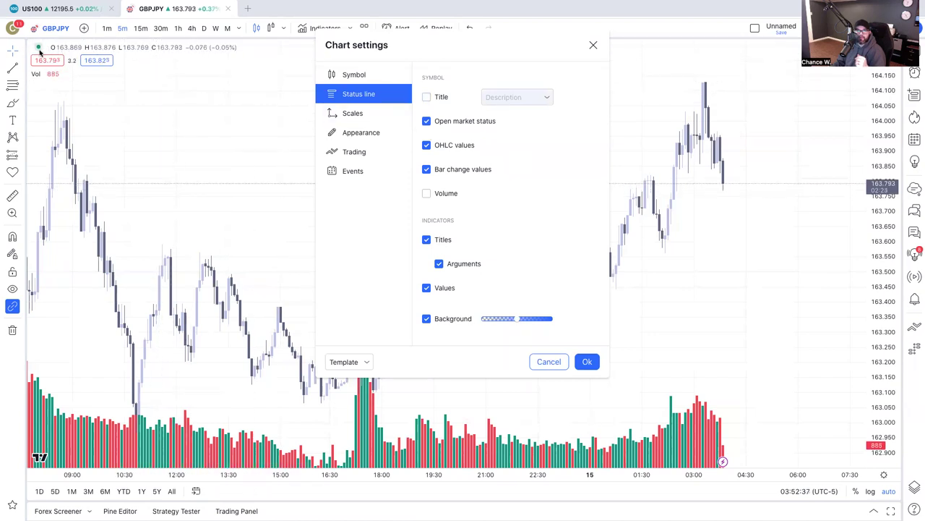
left_click(426, 121)
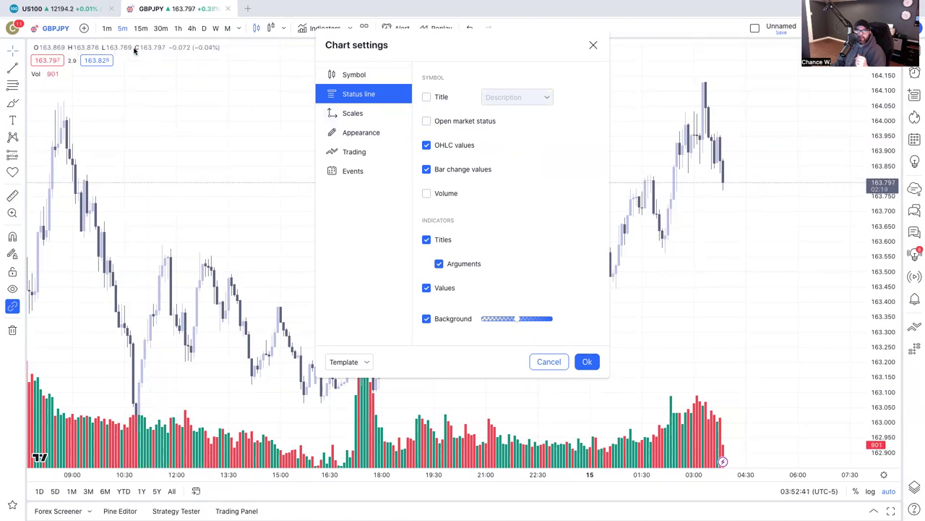
left_click(428, 146)
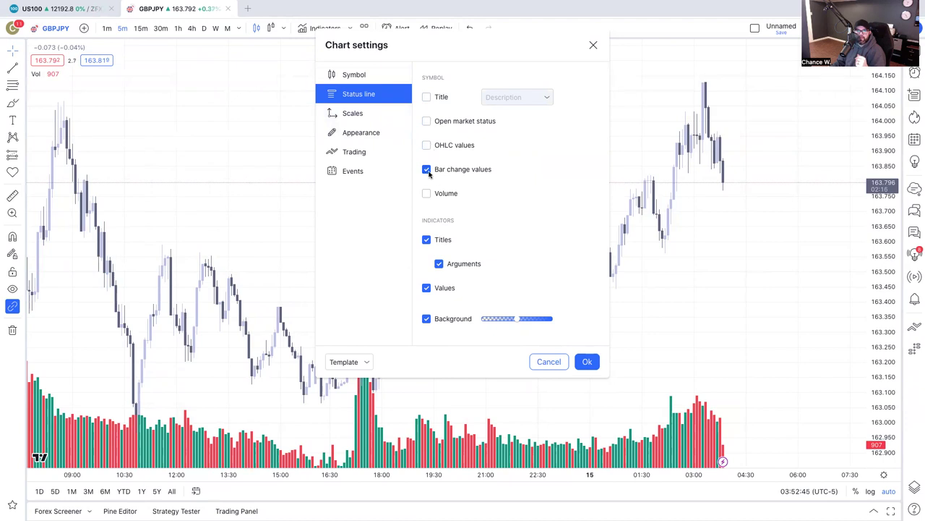
left_click(427, 170)
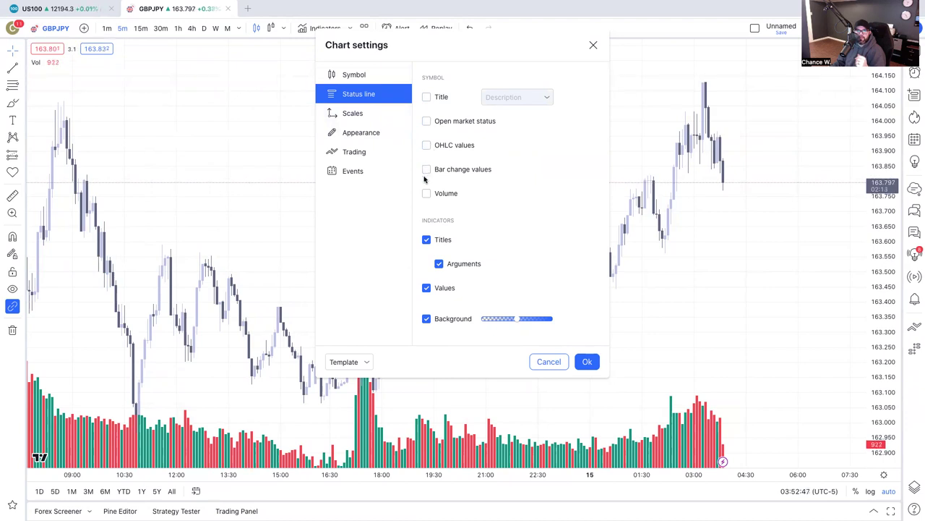
left_click(439, 265)
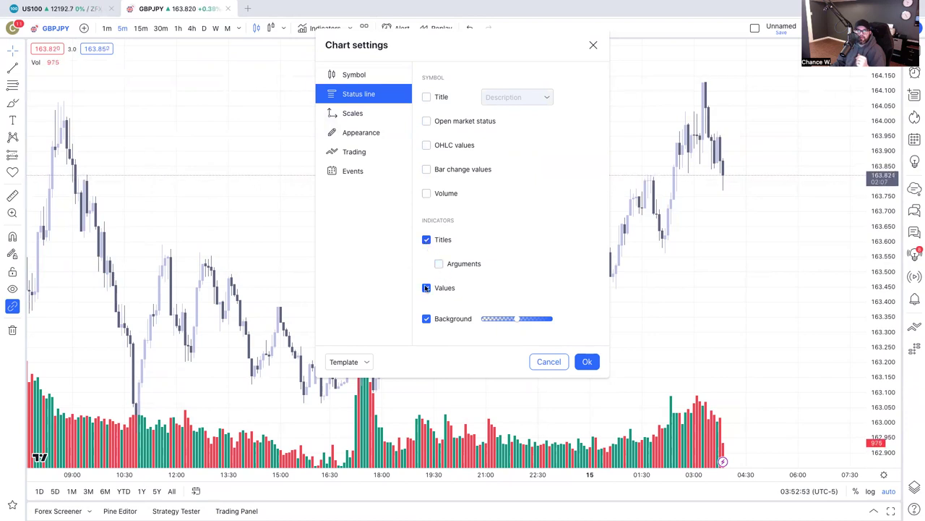
left_click(426, 288)
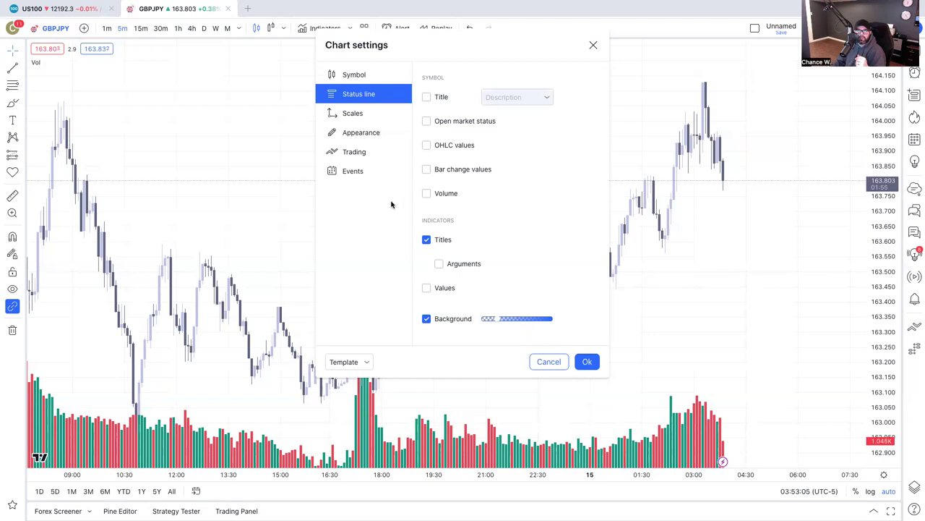
Turn off the symbol last price label on the price scale and review the remaining price and time scale options
left_click(352, 114)
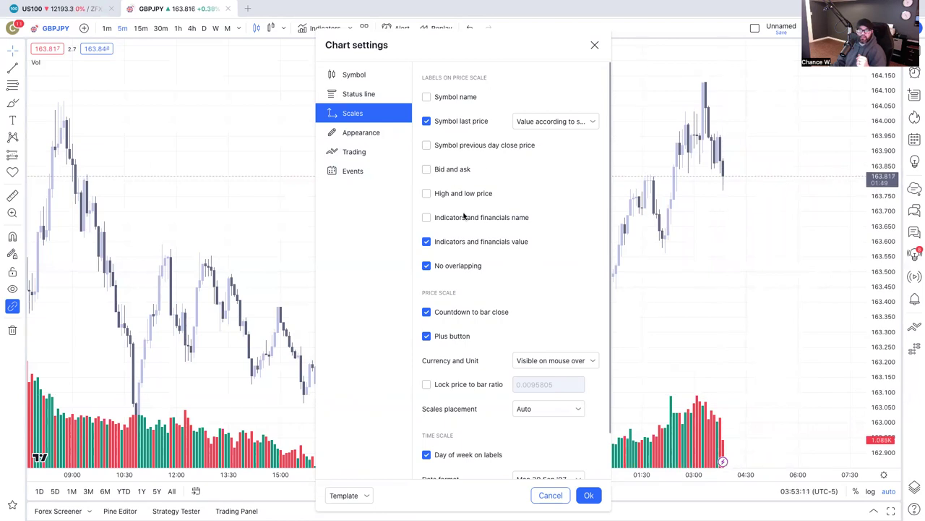
left_click(426, 121)
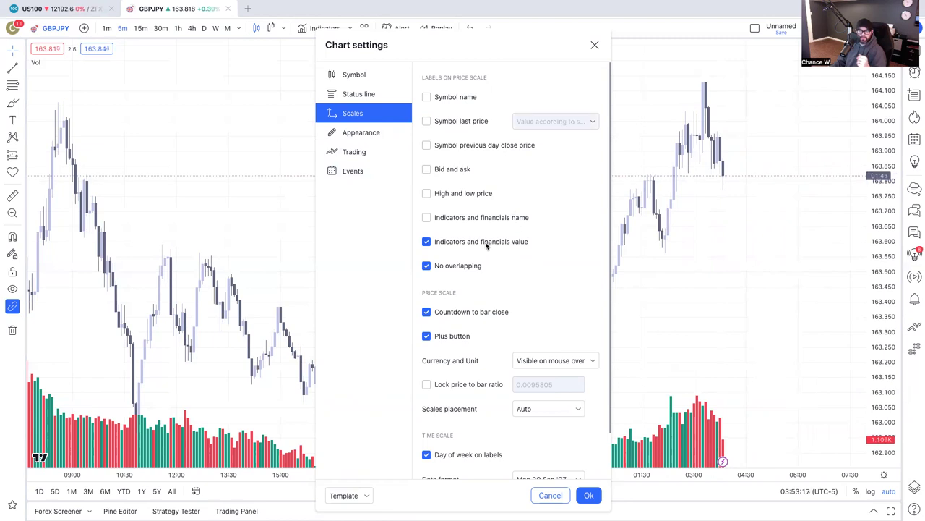
scroll(439, 271, "down", 2)
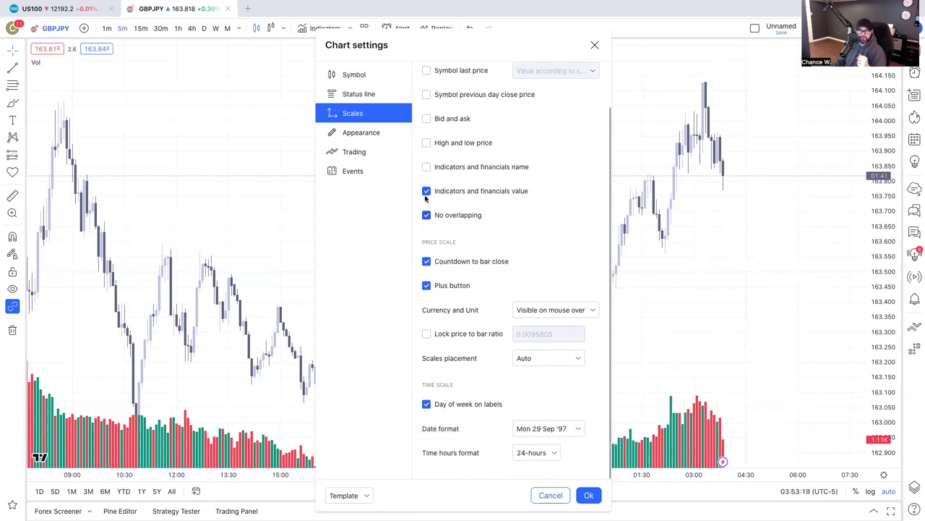
left_click(426, 191)
left_click(427, 191)
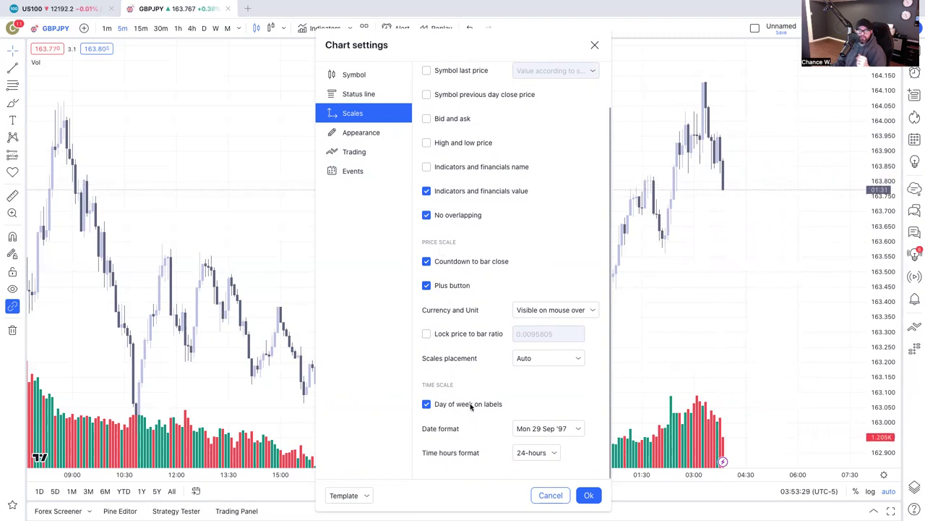
scroll(423, 380, "up", 1)
scroll(463, 387, "down", 1)
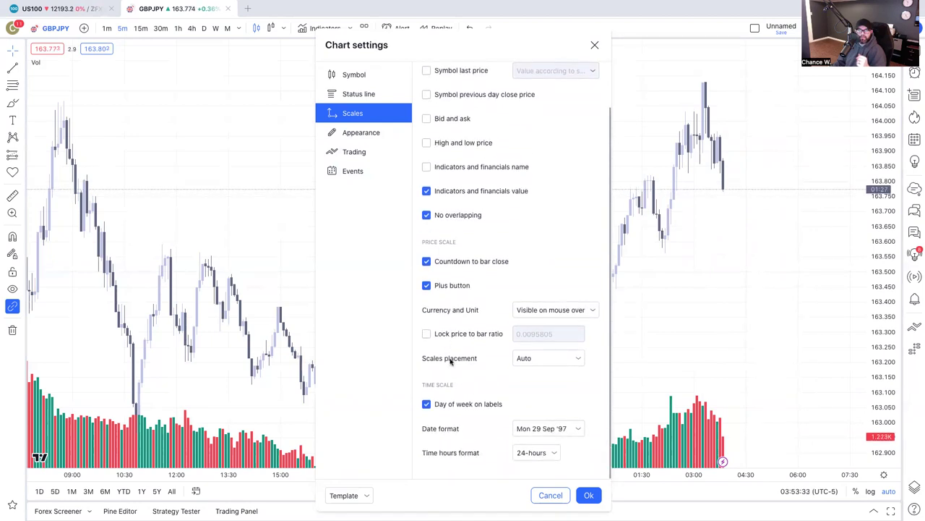
scroll(440, 312, "up", 1)
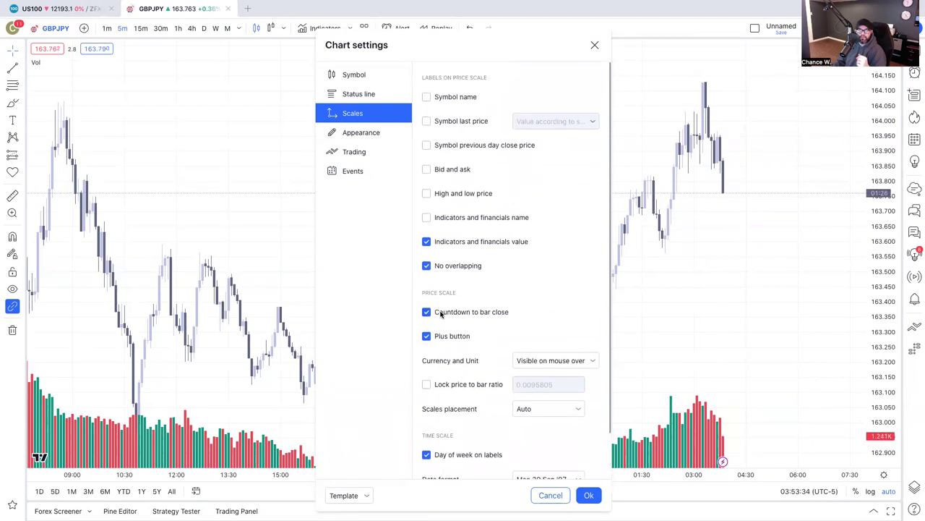
Check the colour and opacity settings of the chart's vertical and horizontal grid lines
left_click(365, 132)
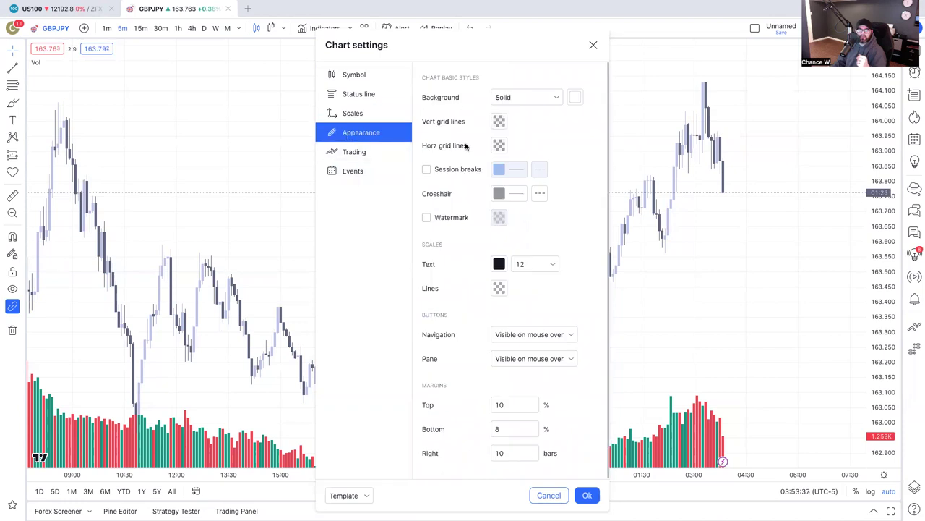
left_click(500, 122)
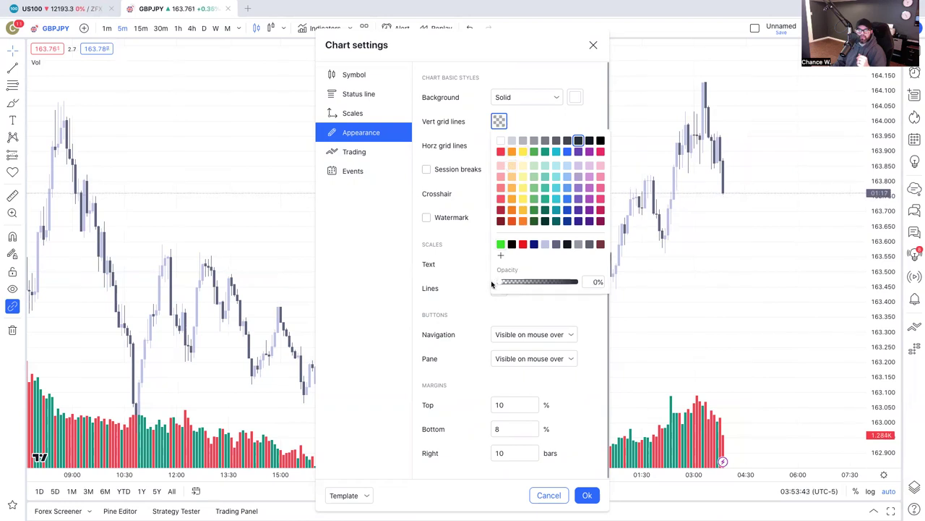
left_click(466, 181)
left_click(498, 147)
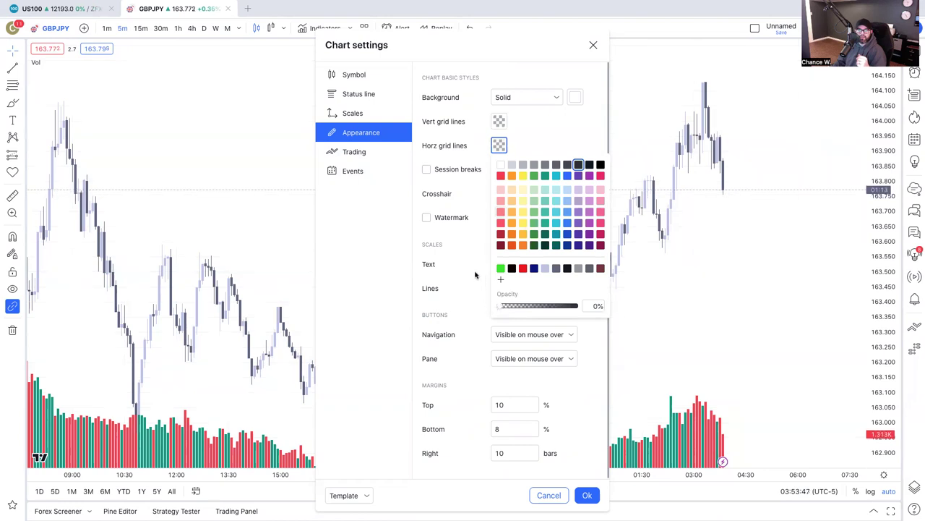
left_click(472, 187)
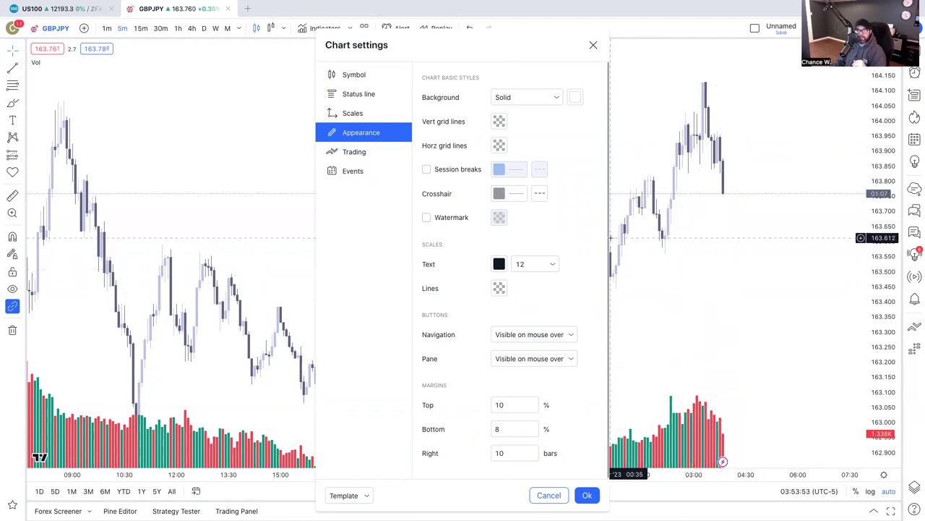
Change the crosshair from dashed to a solid line and set the scales' text colour to white
left_click(540, 194)
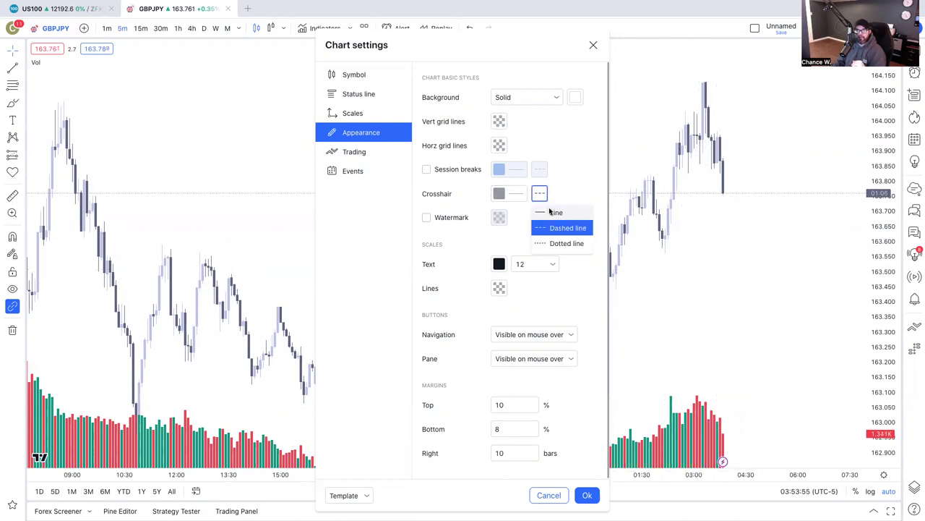
left_click(551, 210)
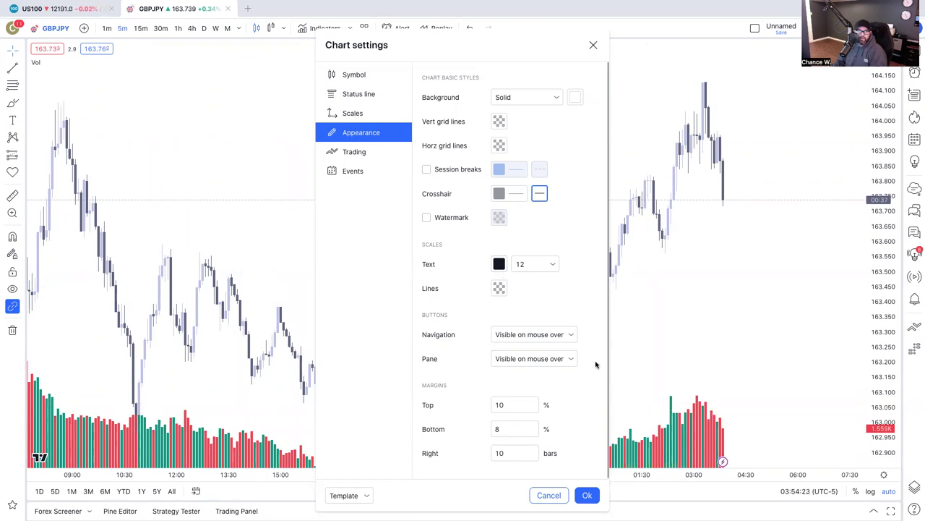
left_click(499, 264)
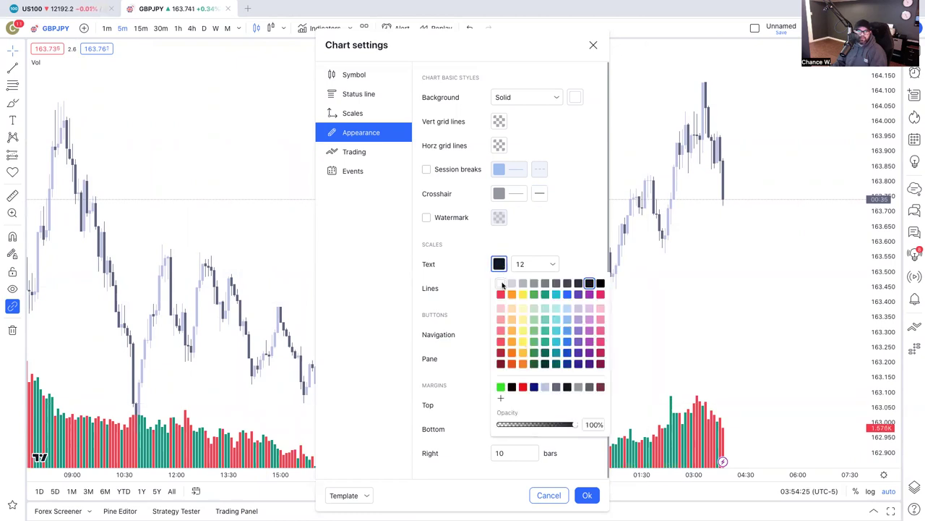
left_click(502, 285)
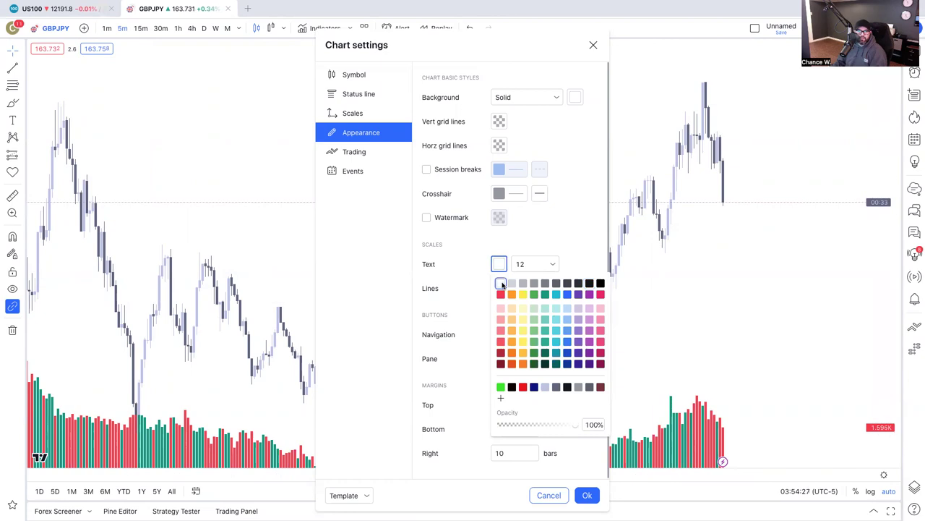
left_click(538, 247)
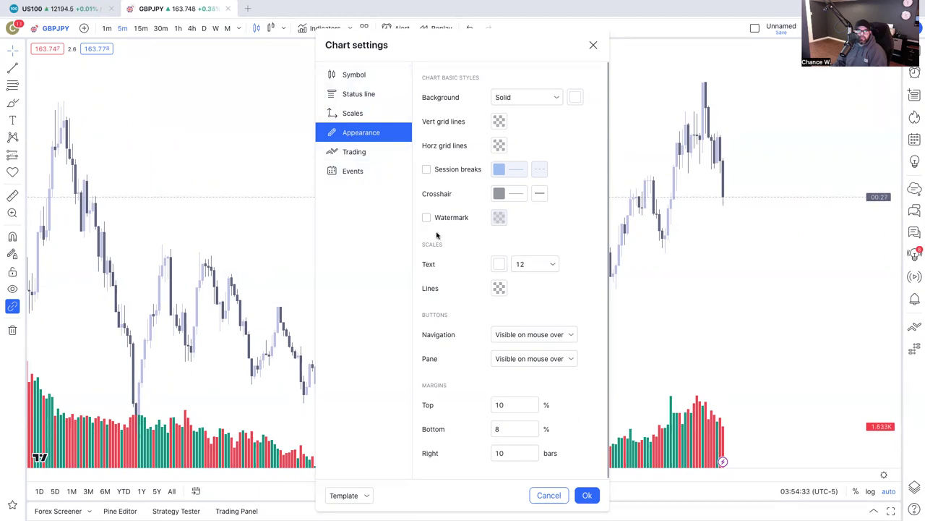
Set the chart's solid background colour to the saved near-black custom colour
left_click(575, 96)
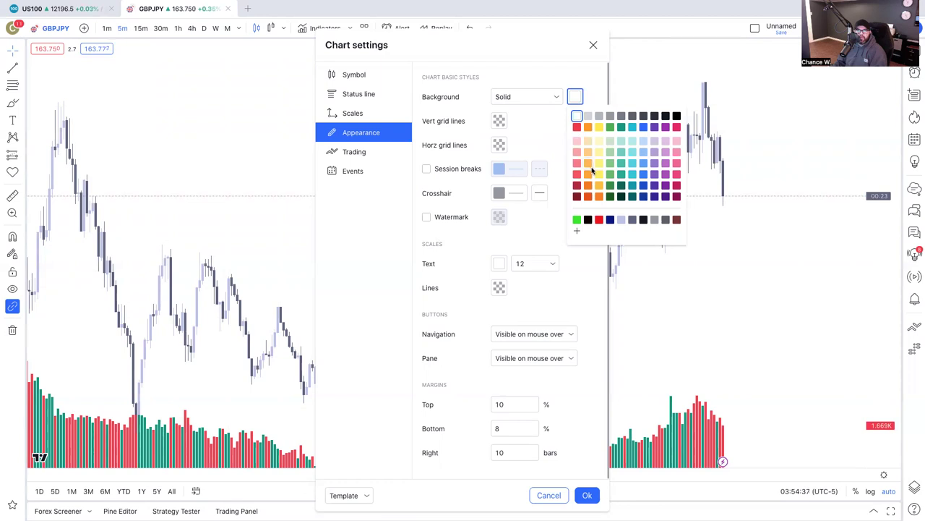
left_click(643, 220)
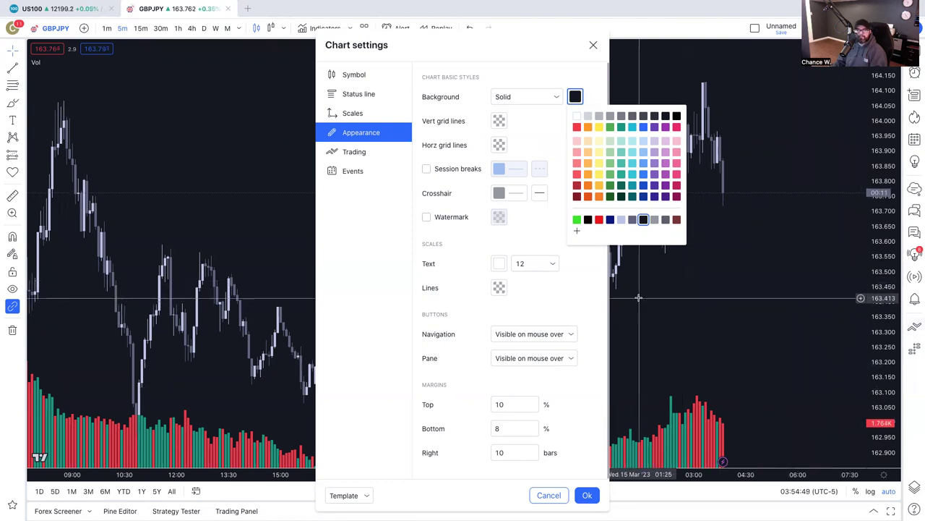
left_click(567, 296)
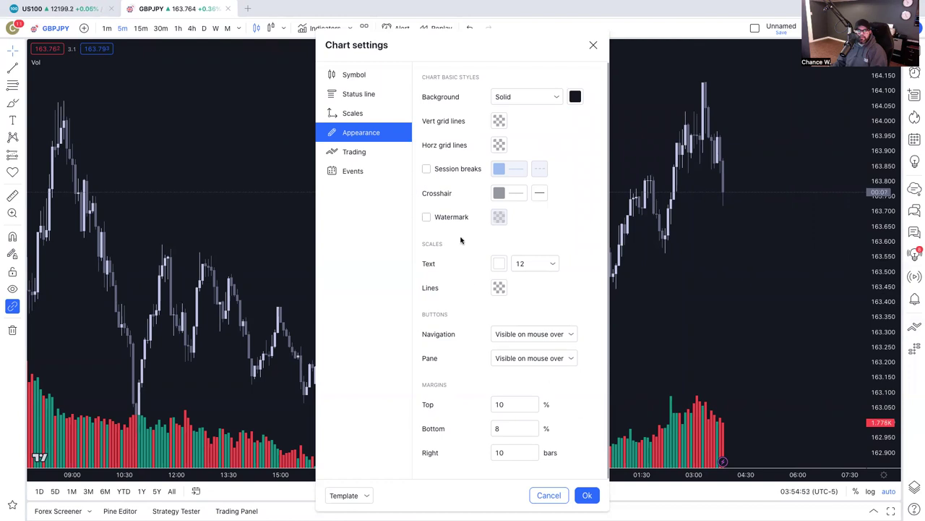
Turn off the buy/sell buttons in the trading settings and apply the chart settings
left_click(360, 154)
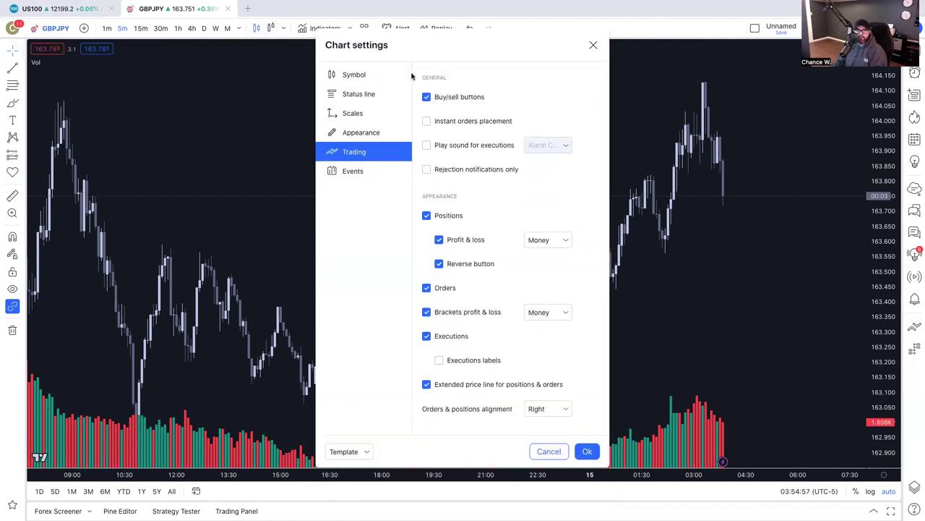
left_click(426, 97)
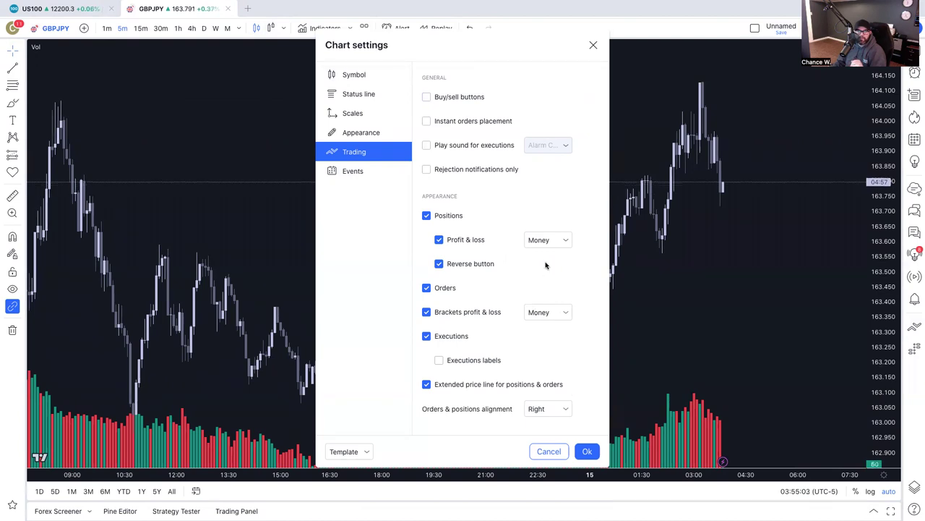
left_click_drag(502, 43, 460, 38)
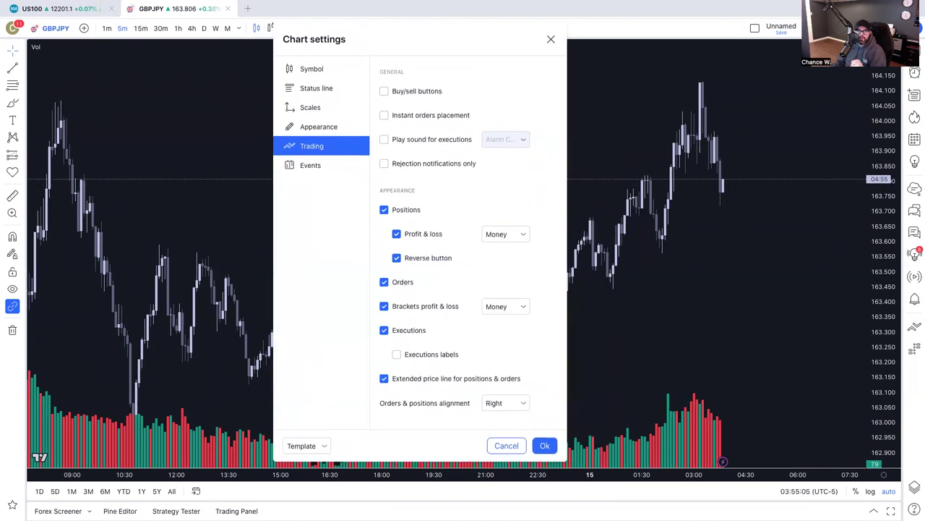
left_click(544, 446)
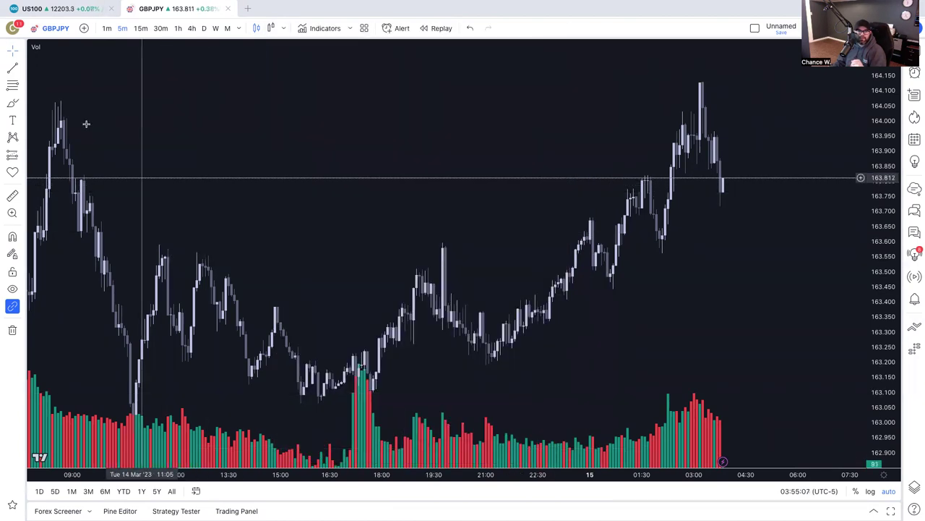
Switch the interface to the dark colour theme
left_click(12, 27)
left_click(54, 139)
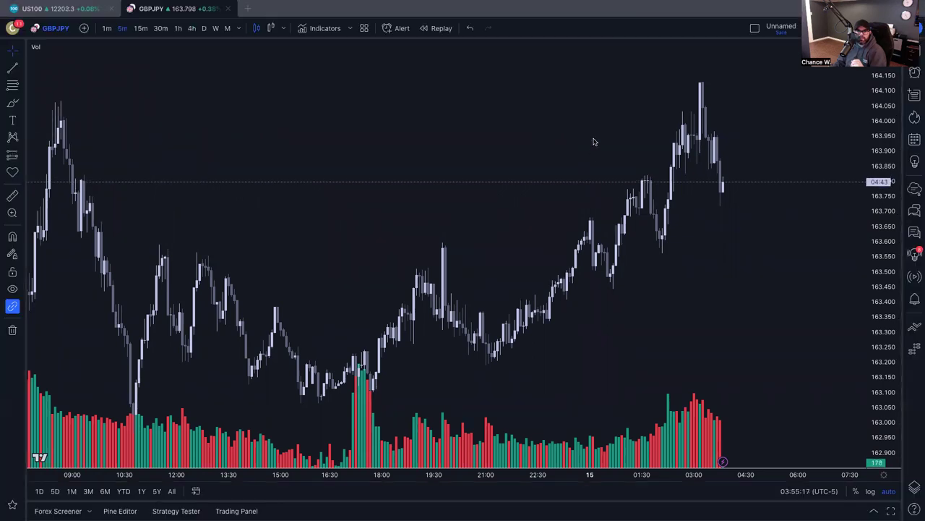
Hide the volume indicator on the GBPJPY chart and show it again
mouse_move(38, 50)
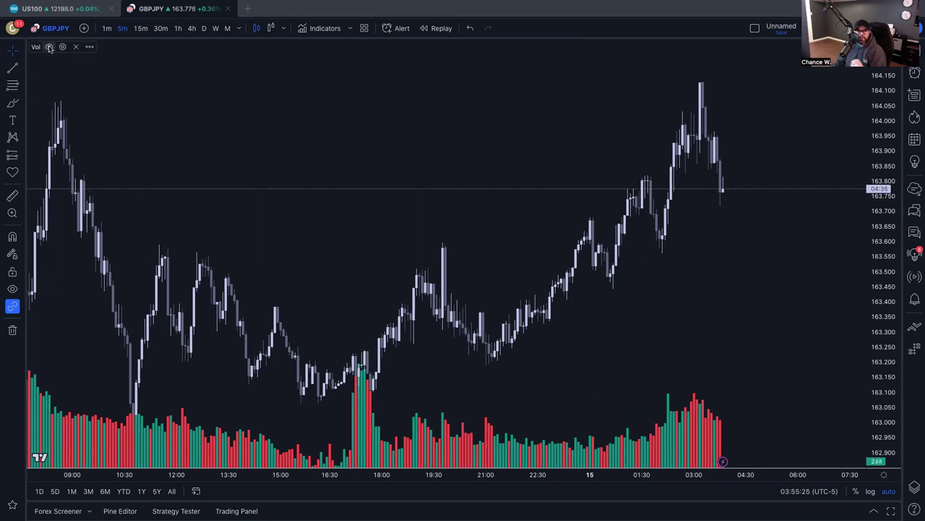
left_click(49, 47)
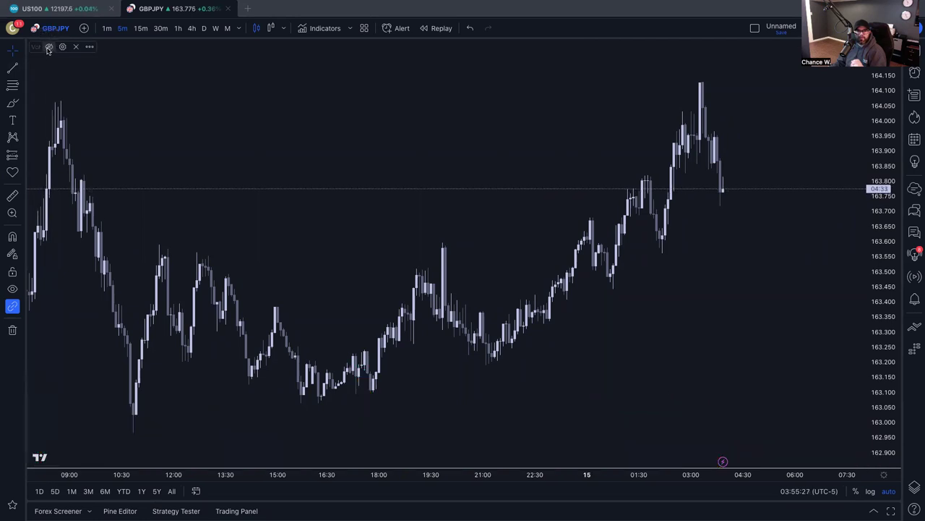
left_click(50, 47)
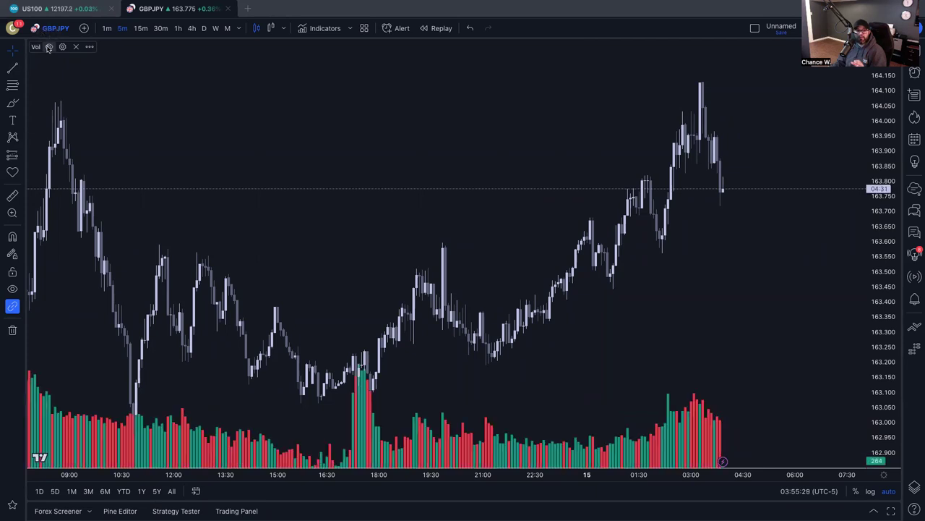
Recolour the volume indicator with light lavender for growing bars and slate grey for falling bars, and check its inputs
left_click(62, 47)
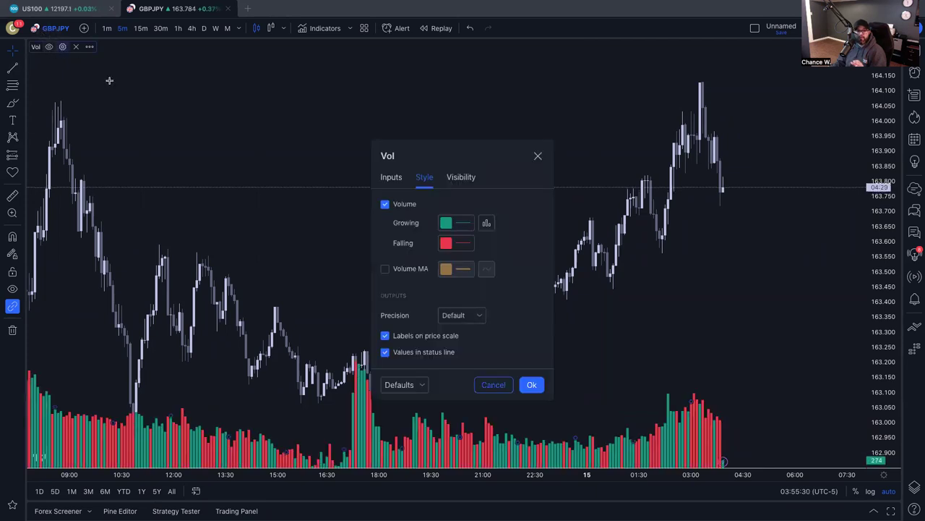
left_click(461, 224)
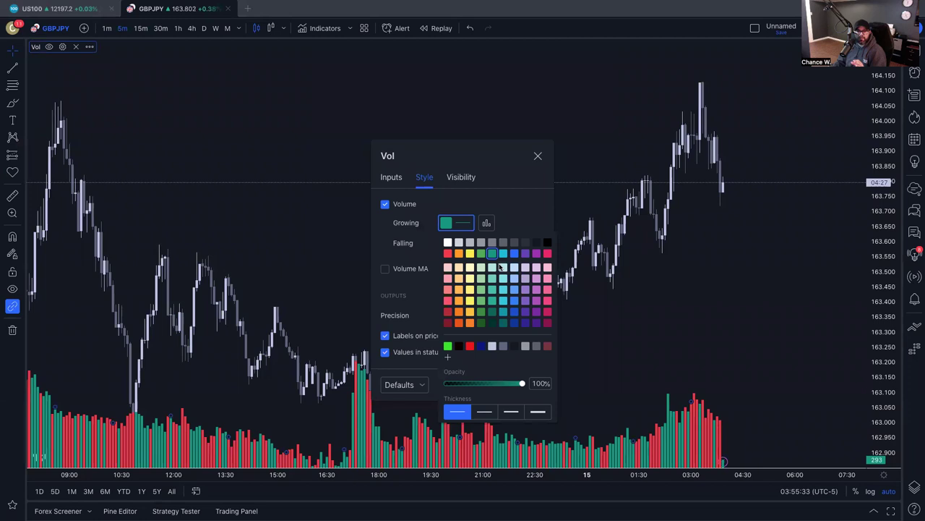
left_click(492, 347)
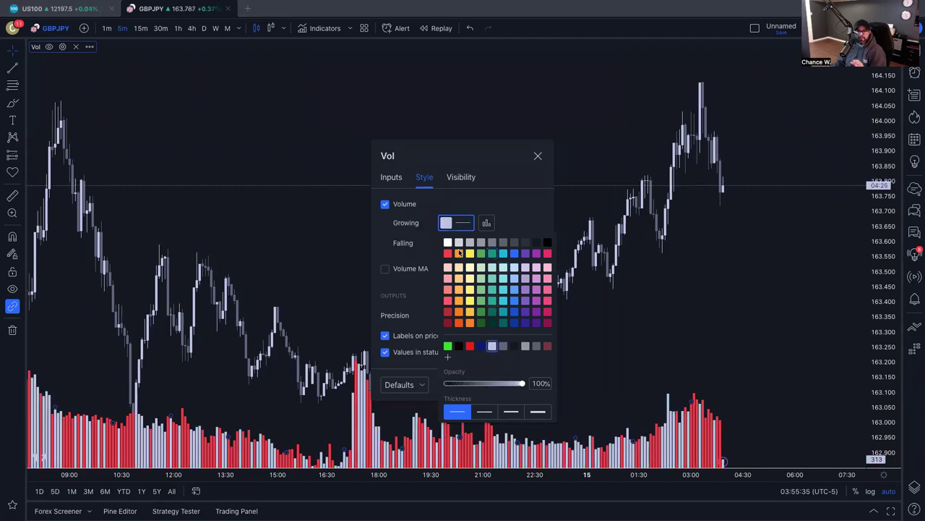
left_click(456, 207)
left_click(447, 243)
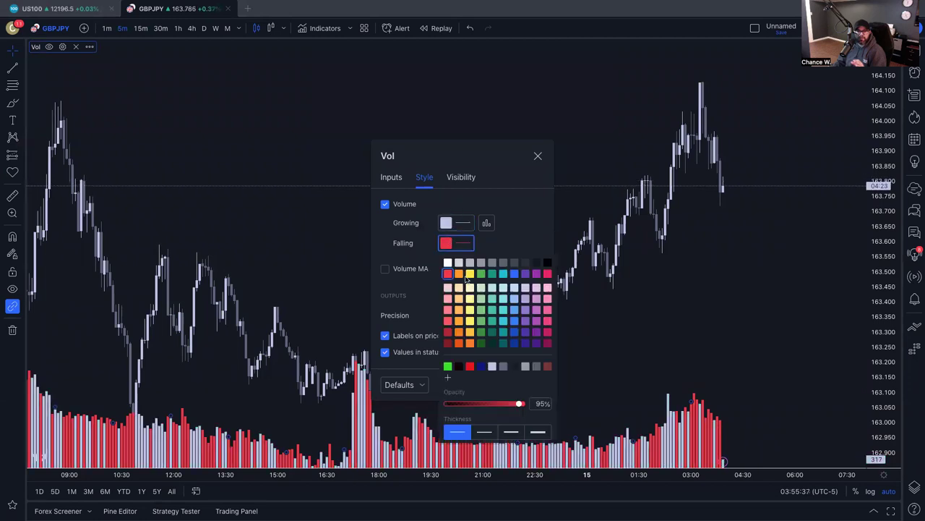
left_click(503, 367)
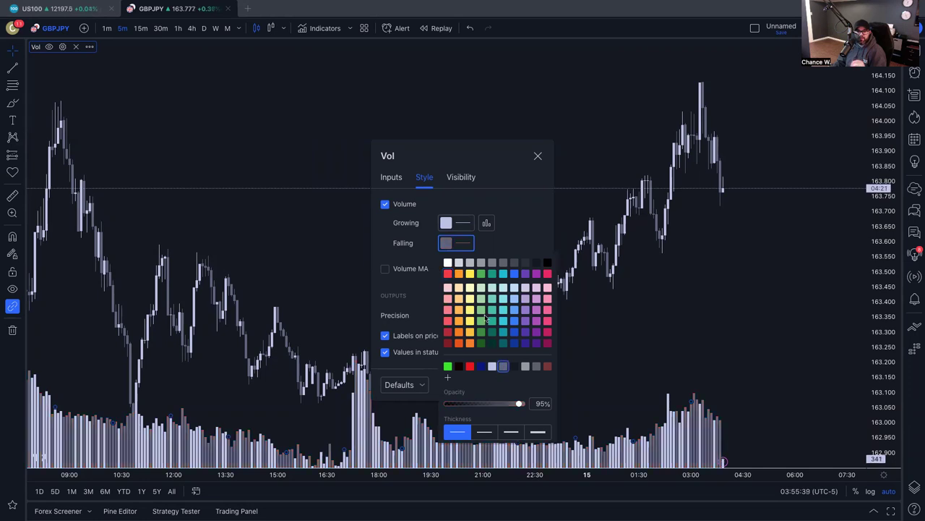
left_click(518, 231)
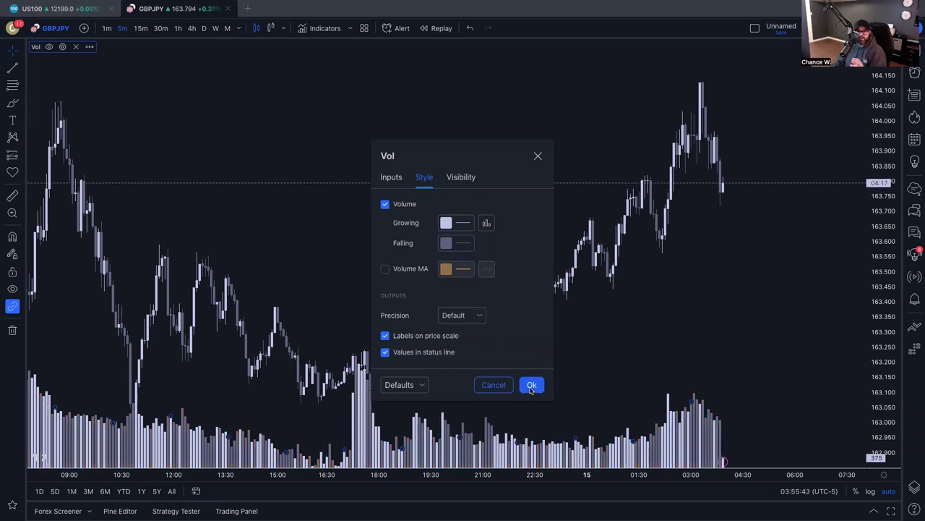
left_click(393, 178)
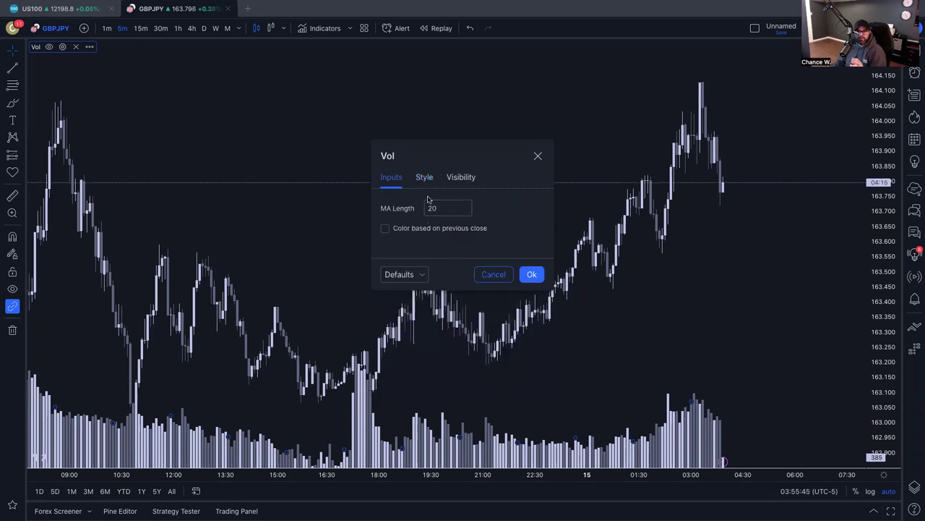
left_click(527, 277)
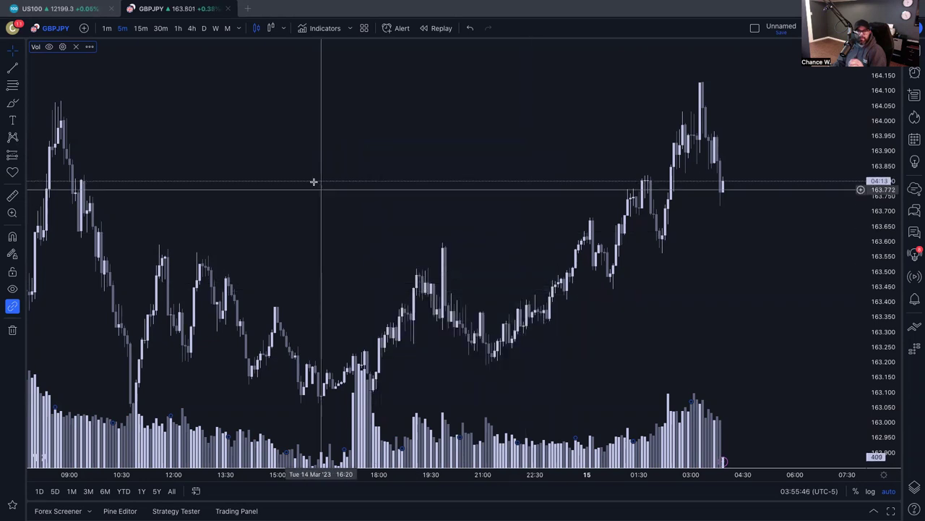
Remove the volume indicator from the GBPJPY chart and close that chart's tab
left_click(76, 47)
left_click_drag(417, 149, 392, 236)
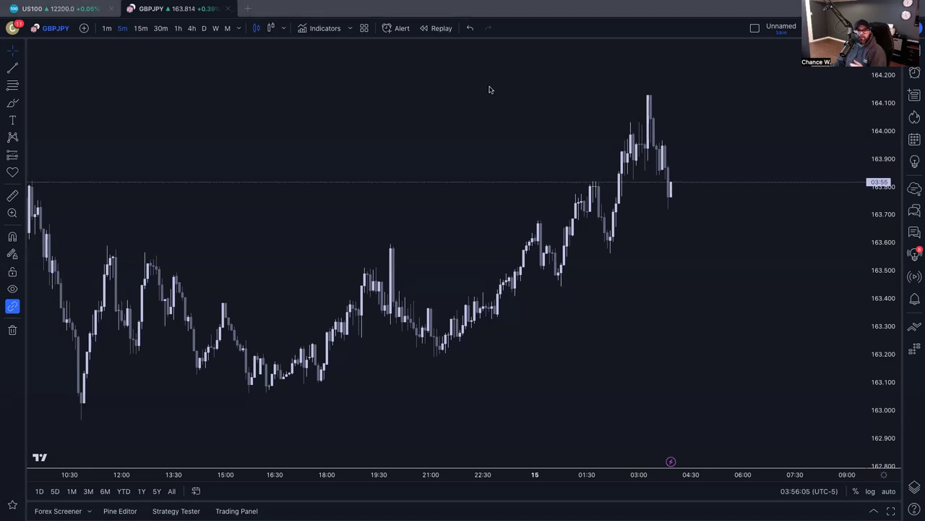
key("ctrl+w")
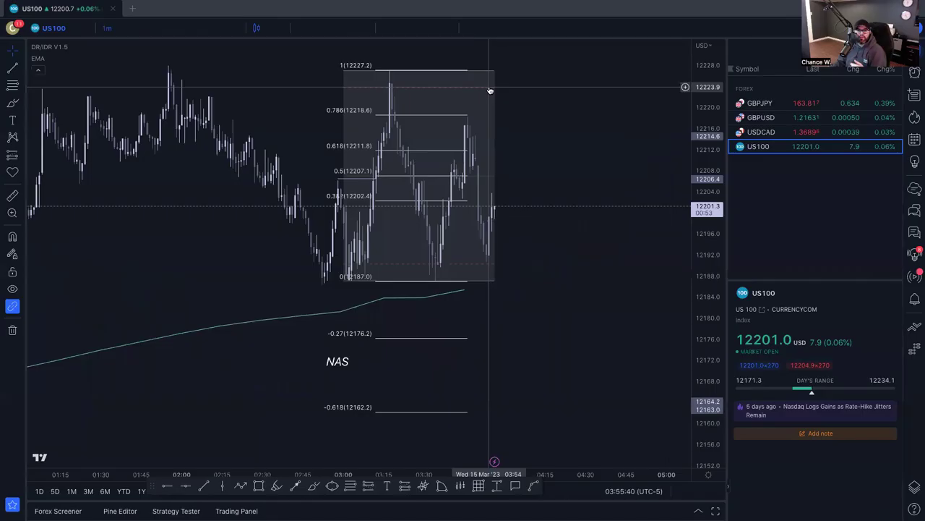
Move the favourite drawing tools toolbar onto the US100 chart just above the time axis and hide it
left_click_drag(583, 185, 597, 214)
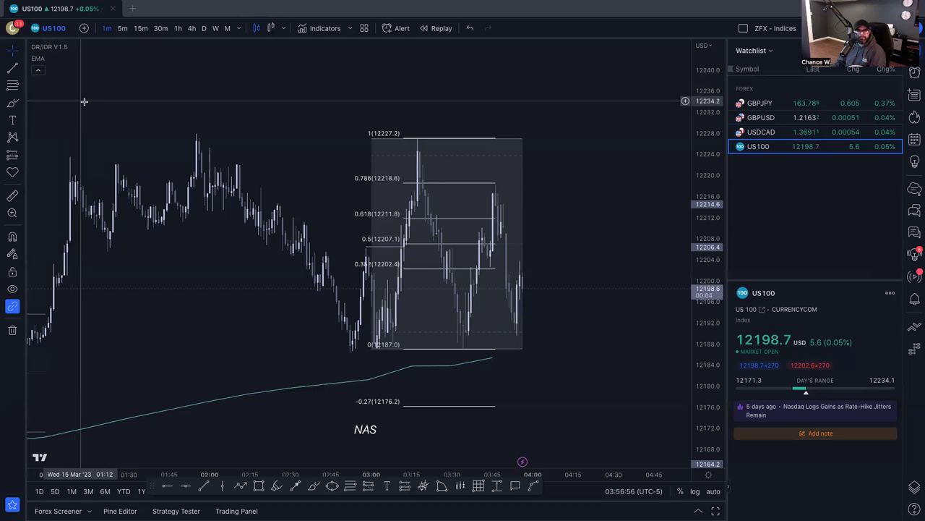
left_click_drag(100, 110, 138, 116)
mouse_move(147, 490)
left_mouse_down()
mouse_move(155, 441)
mouse_move(123, 399)
mouse_move(100, 452)
left_mouse_up()
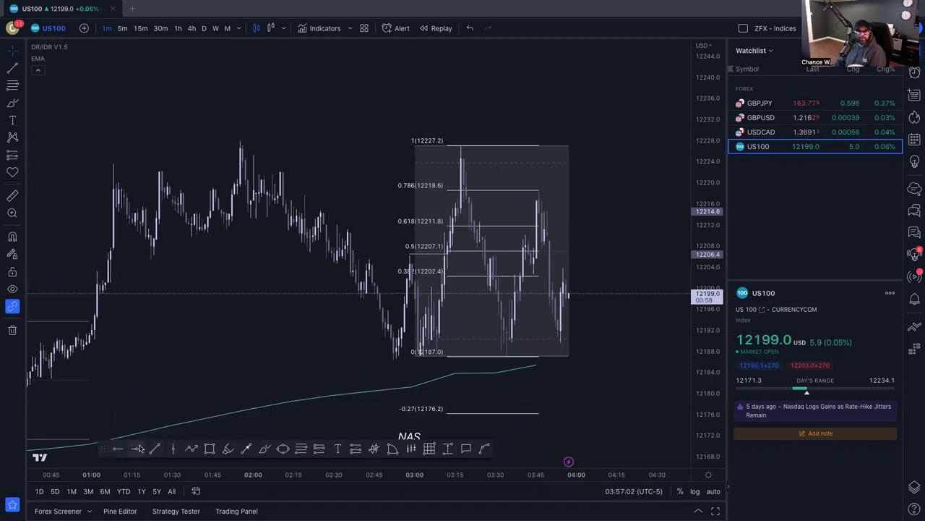
left_click(13, 505)
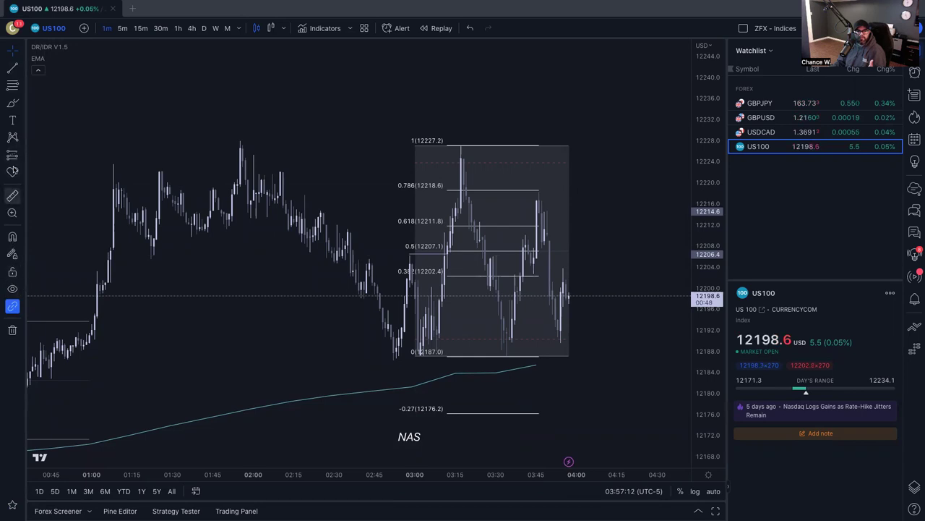
Browse the line tools, show the favourites toolbar again and place a horizontal ray from the 01:55 swing high at about 12228.2
left_click(23, 72)
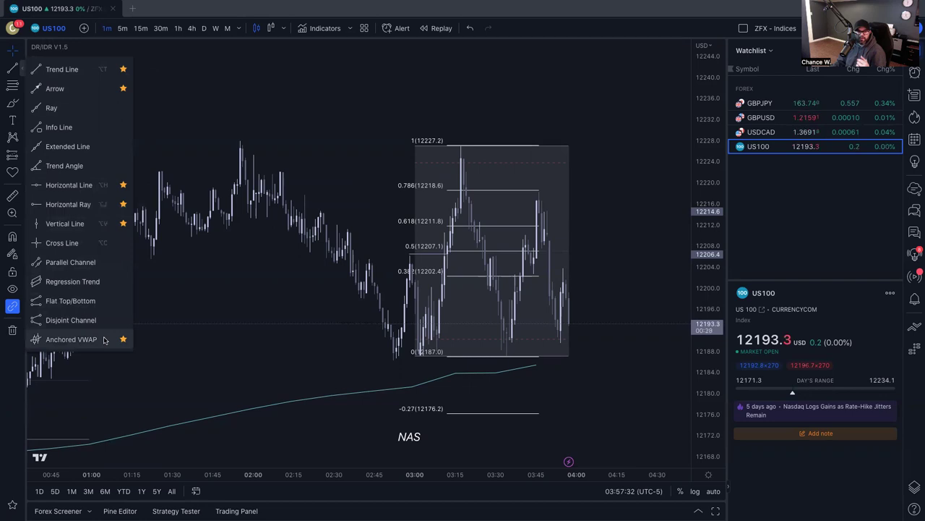
left_click(15, 377)
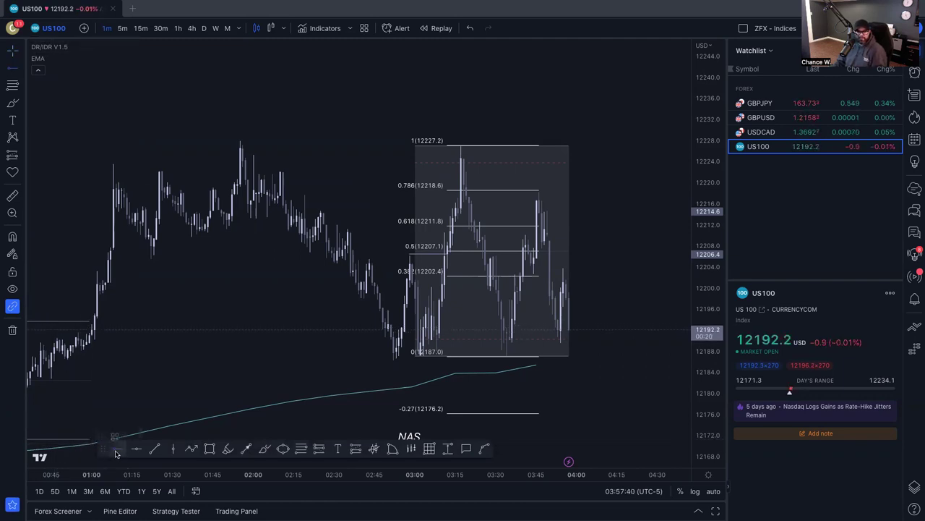
left_click(242, 145)
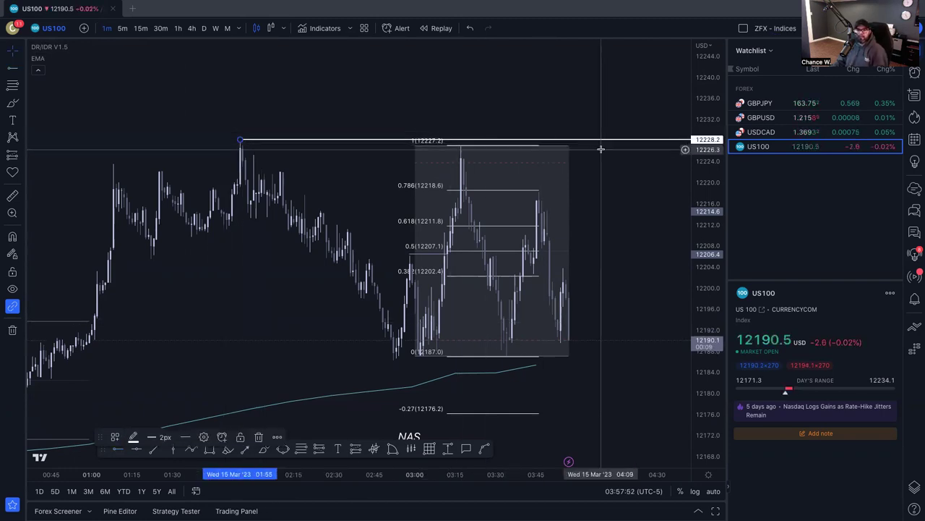
Place a horizontal line across the earlier highs at about 12222.4 and move the drawing's style toolbar clear of the favourites toolbar
left_click_drag(634, 180, 539, 163)
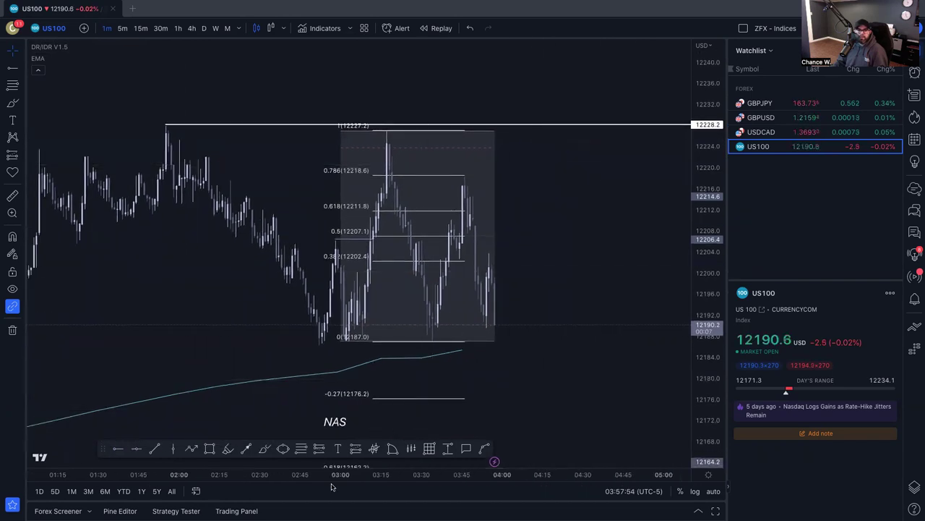
scroll(430, 355, "down", 3)
left_click_drag(429, 355, 187, 361)
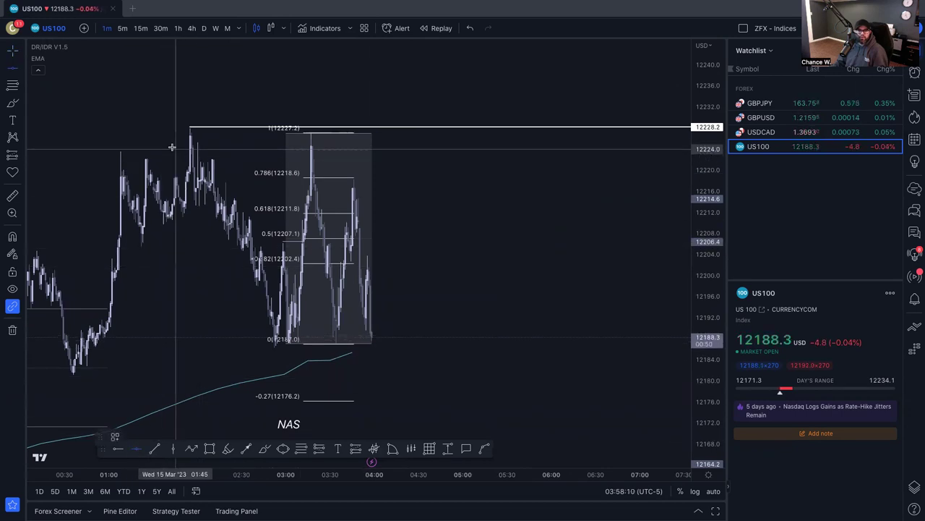
left_click(130, 157)
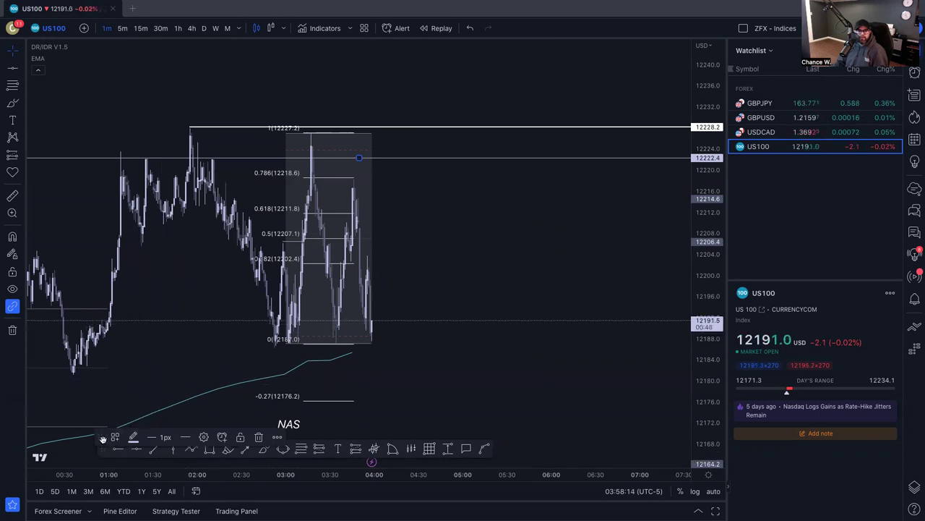
left_click_drag(103, 439, 99, 400)
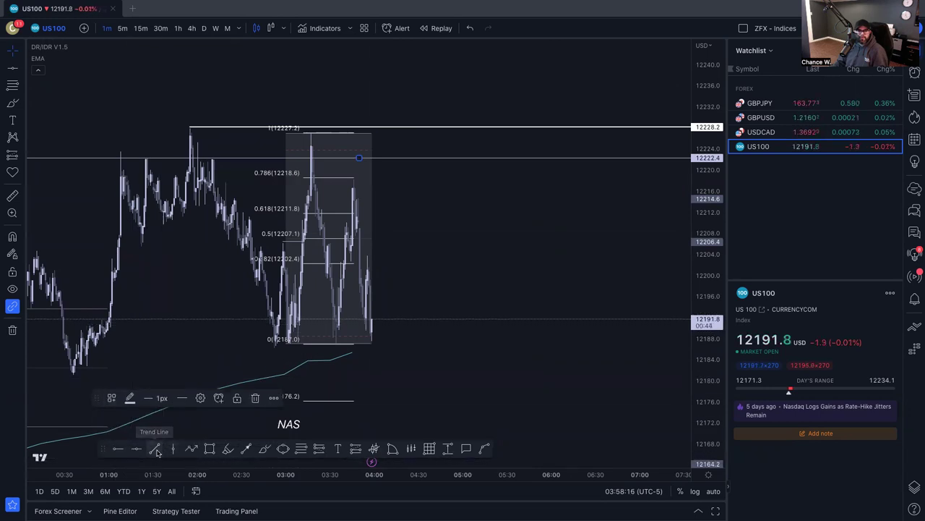
Draw a rising trend line beyond the latest candles, from about 12198.7 at 04:19 to about 12211.9 at 05:38
left_click(156, 449)
left_click(403, 281)
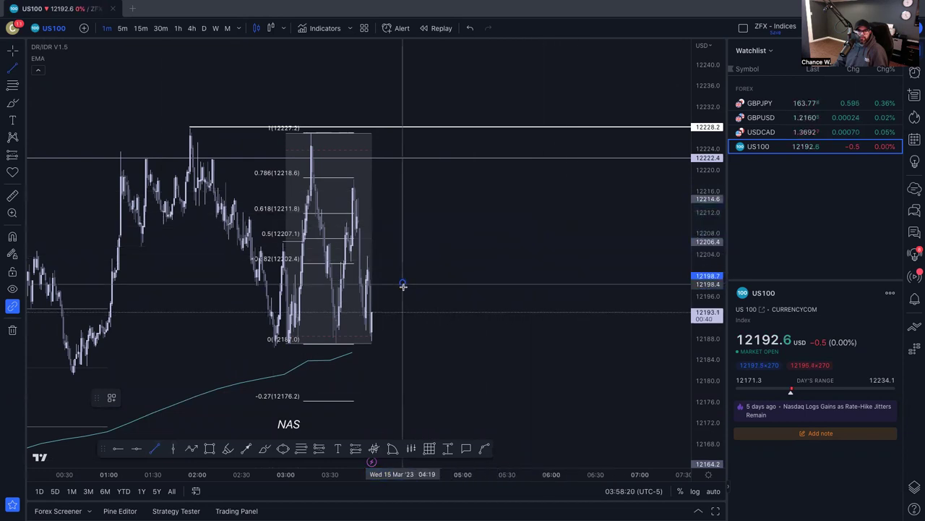
left_click(518, 212)
Swing the trend line through different angles with its start at about 12233.0 at 02:41, then level it horizontally at that price
left_click_drag(403, 281, 259, 101)
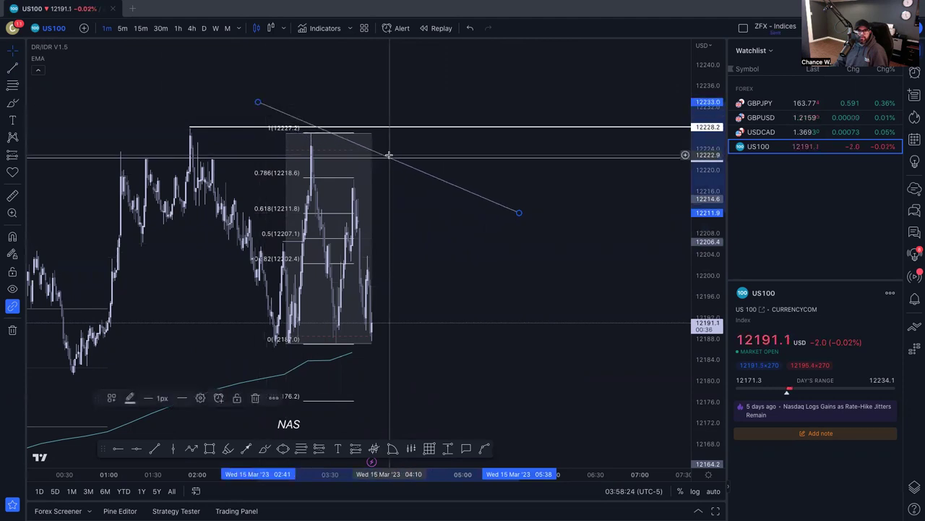
left_click_drag(517, 213, 488, 296)
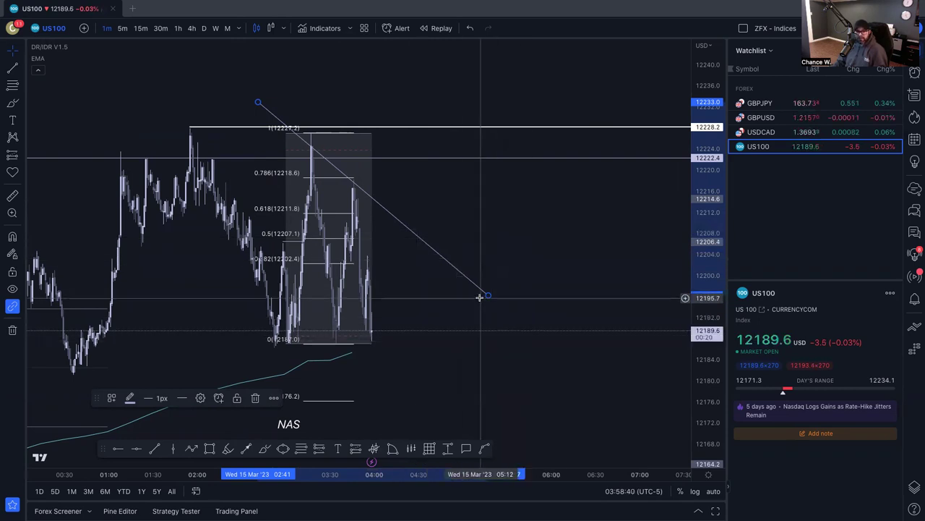
left_click_drag(489, 293, 470, 175)
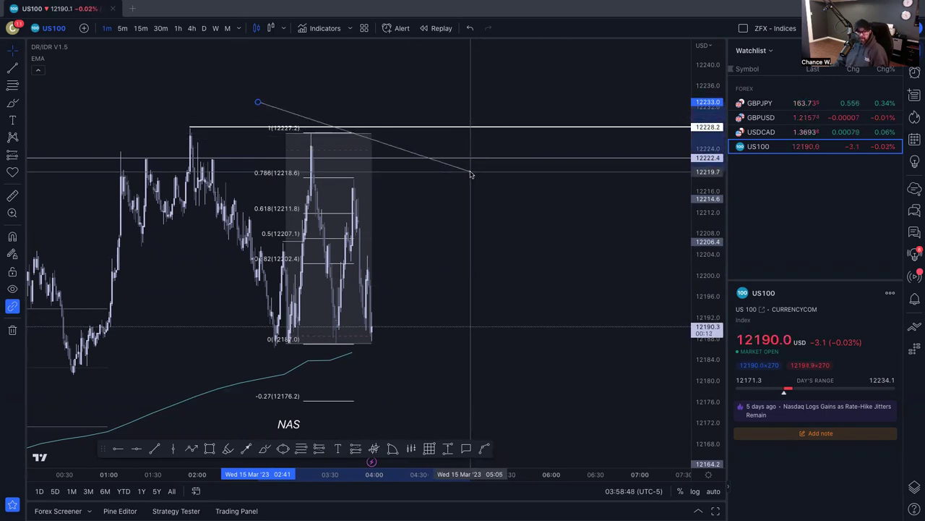
left_click_drag(470, 174, 470, 175)
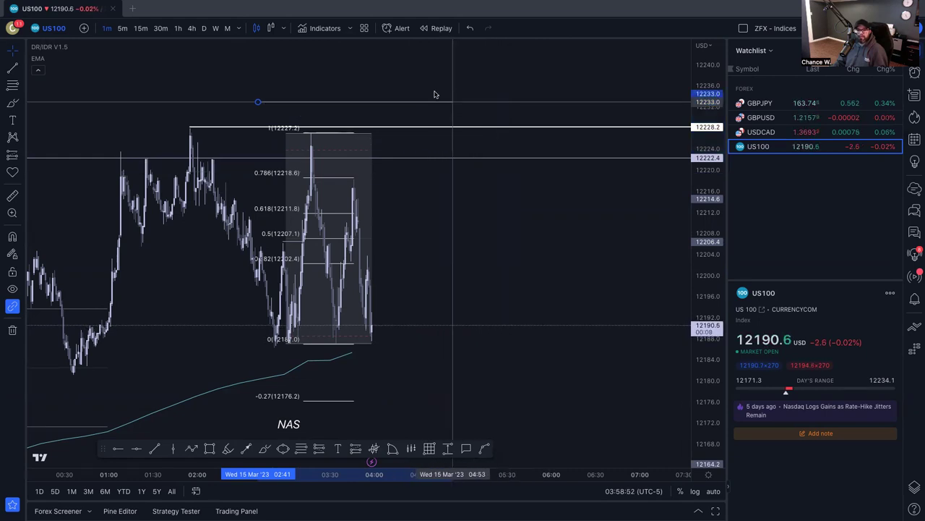
left_click(455, 107)
Move the trend line over the earlier highs and level it at about 12224.3, spanning 00:35 to 02:40
left_click_drag(364, 107, 336, 183)
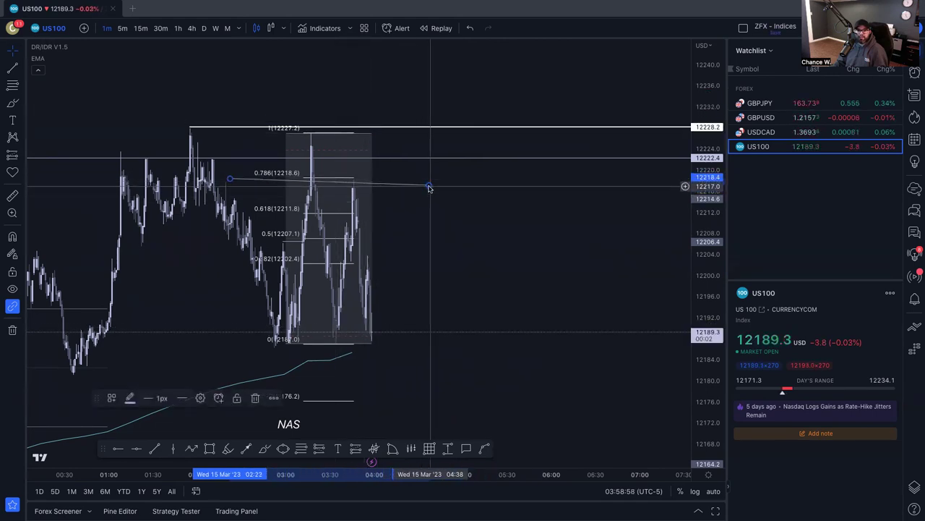
left_click_drag(266, 186, 110, 149)
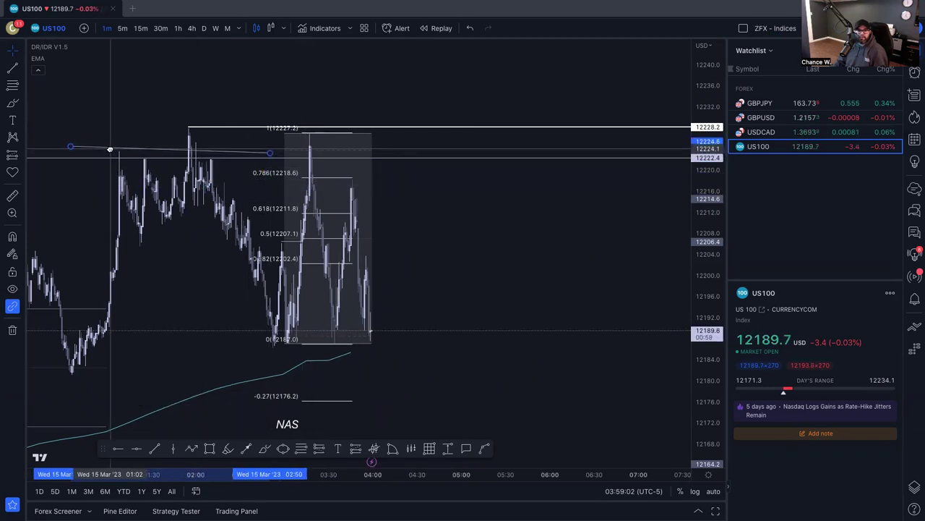
left_click_drag(270, 153, 254, 148)
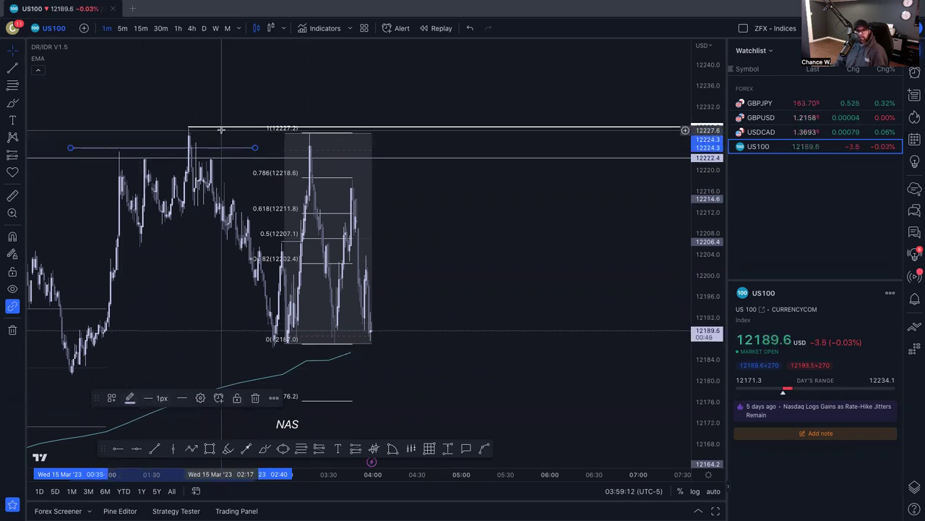
Change the colour of the horizontal ray at the 01:55 swing high to red
left_click(413, 129)
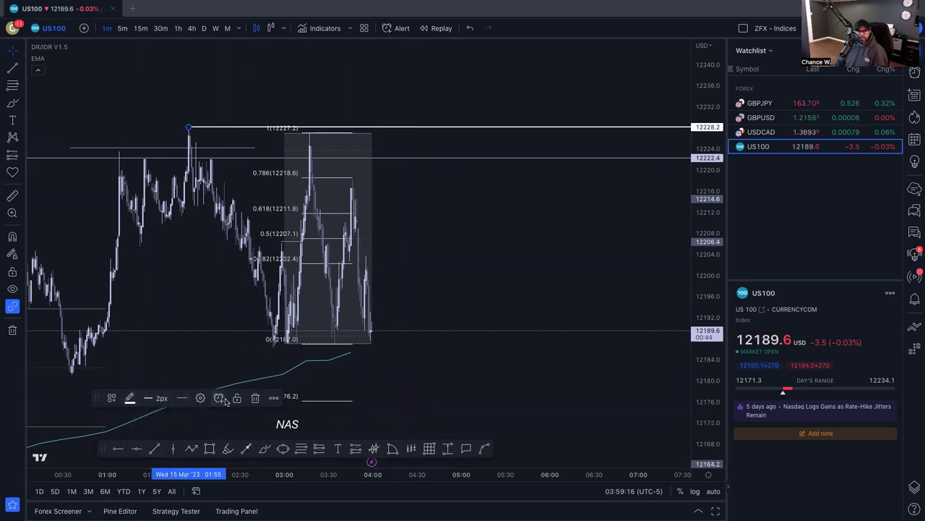
left_click(130, 398)
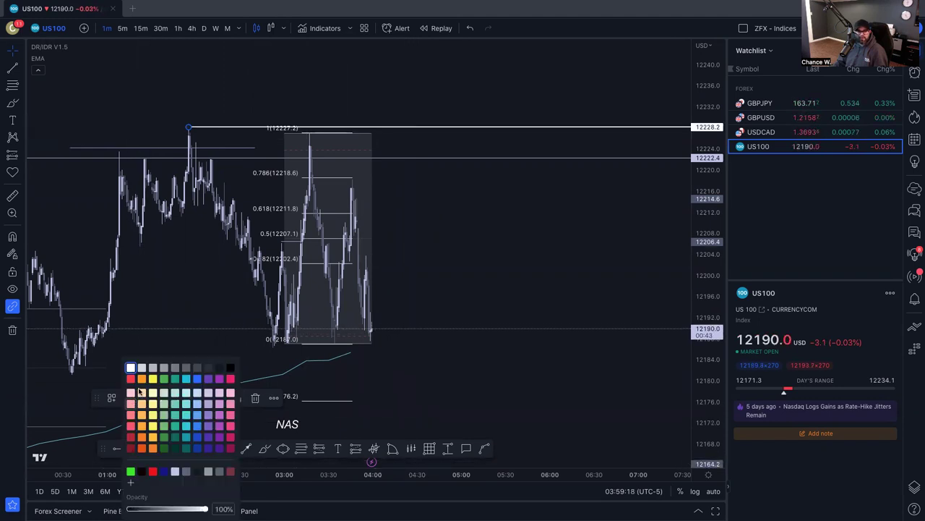
left_click(132, 379)
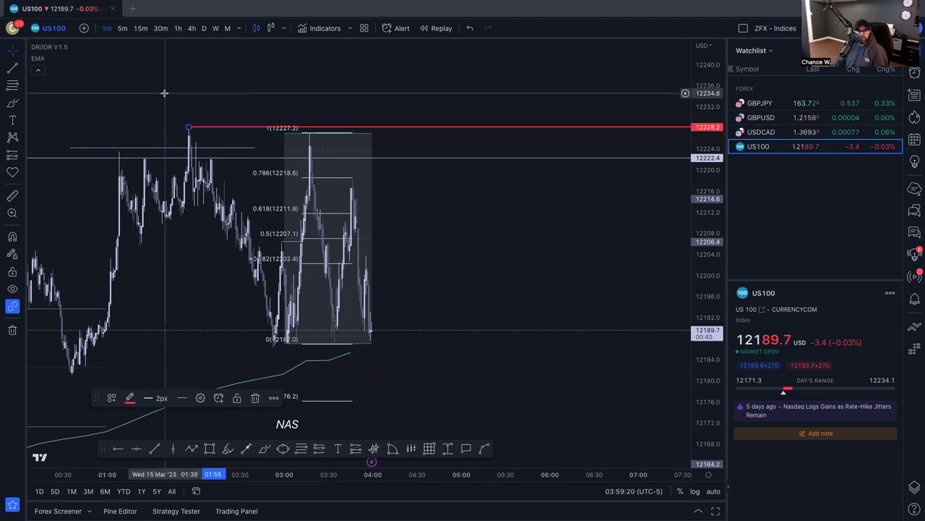
Set the thickness of the levelled trend line over the earlier highs to 4px
left_click(144, 149)
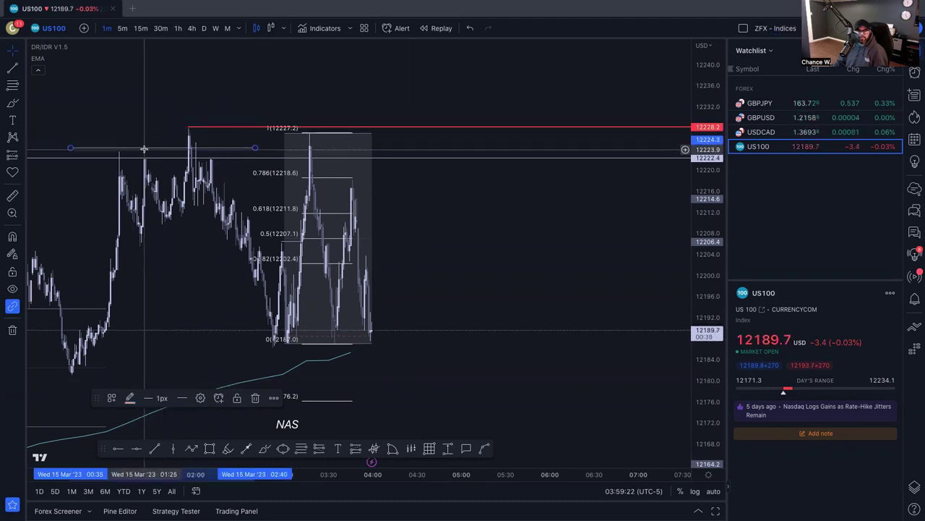
left_click(162, 398)
left_click(160, 465)
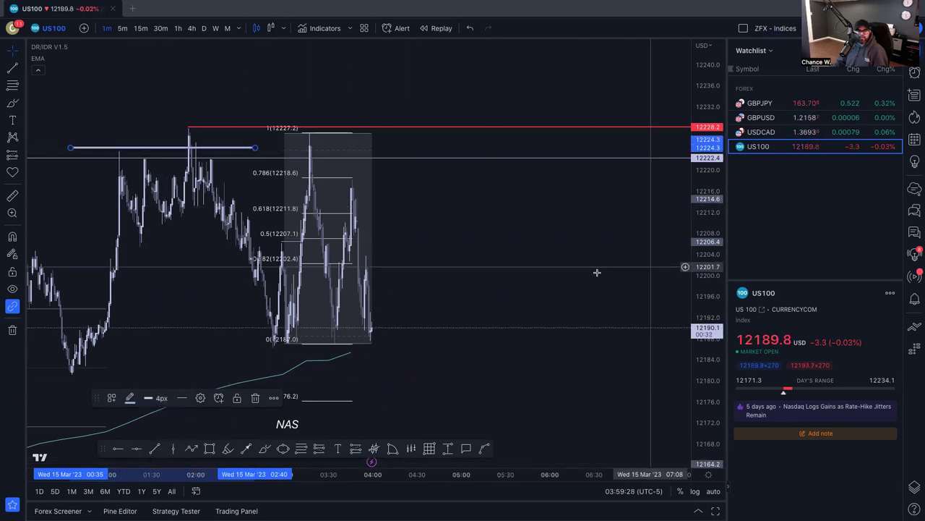
Place a vertical line near the latest candles at about 03:55 and move it into the empty area at about 04:26
left_click(440, 245)
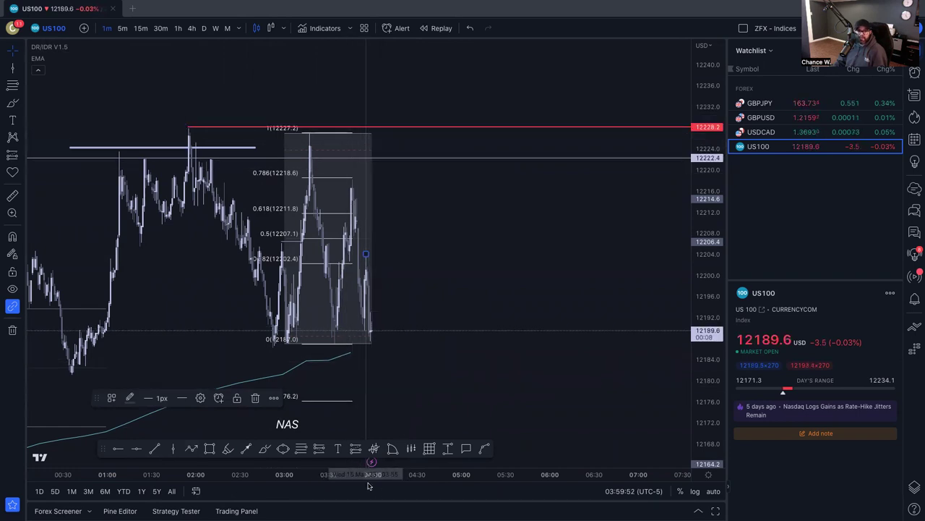
scroll(309, 476, "up", 3)
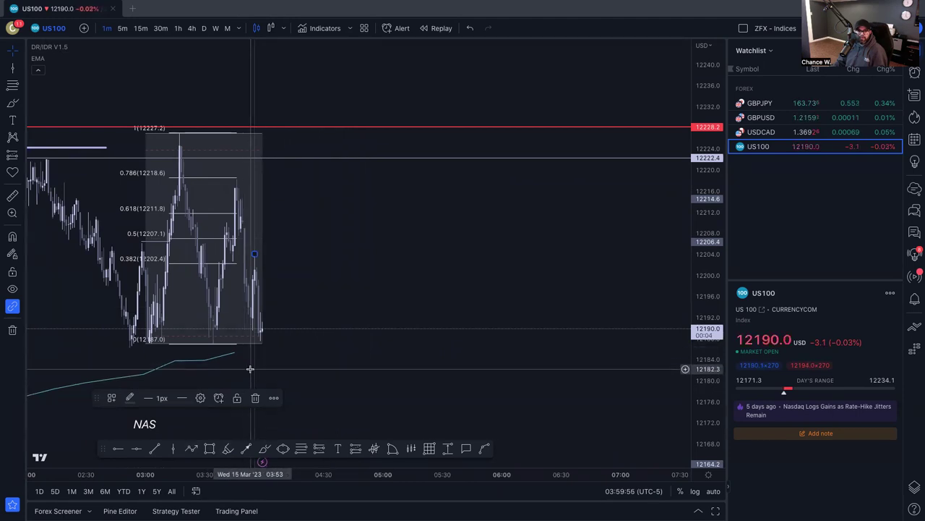
left_click_drag(254, 372, 316, 355)
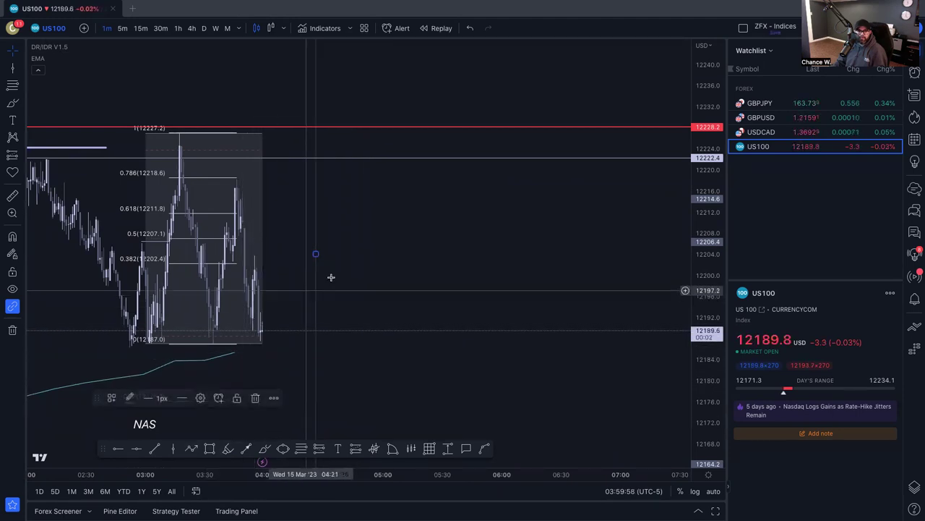
left_click_drag(388, 272, 432, 245)
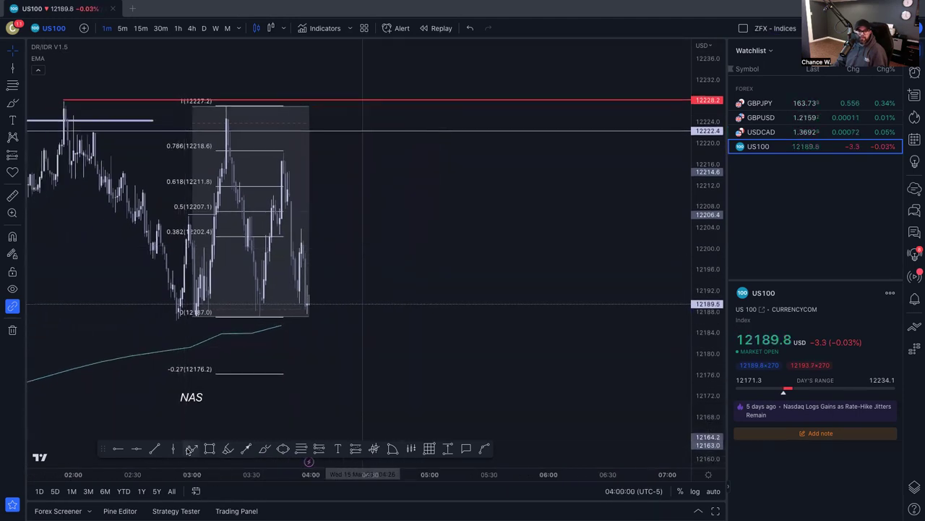
Draw a rising zigzag path of five segments beyond the latest candles, from about 12181 up to about 12211.9 at 05:48
left_click(192, 448)
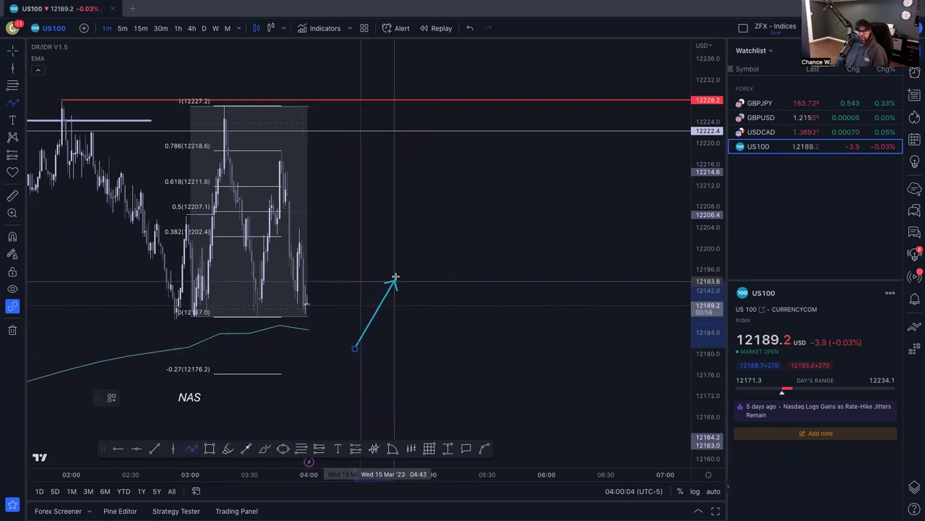
left_click(411, 241)
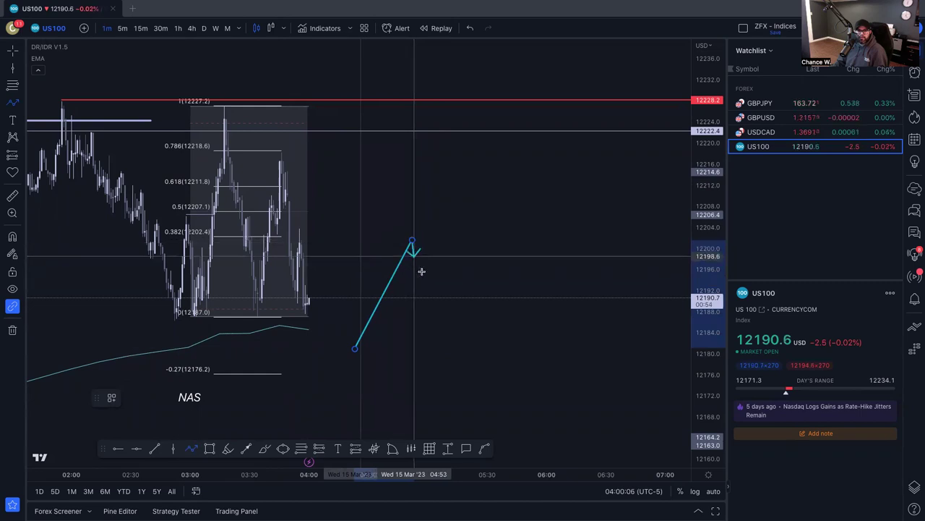
left_click(444, 332)
left_click(464, 214)
left_click(486, 293)
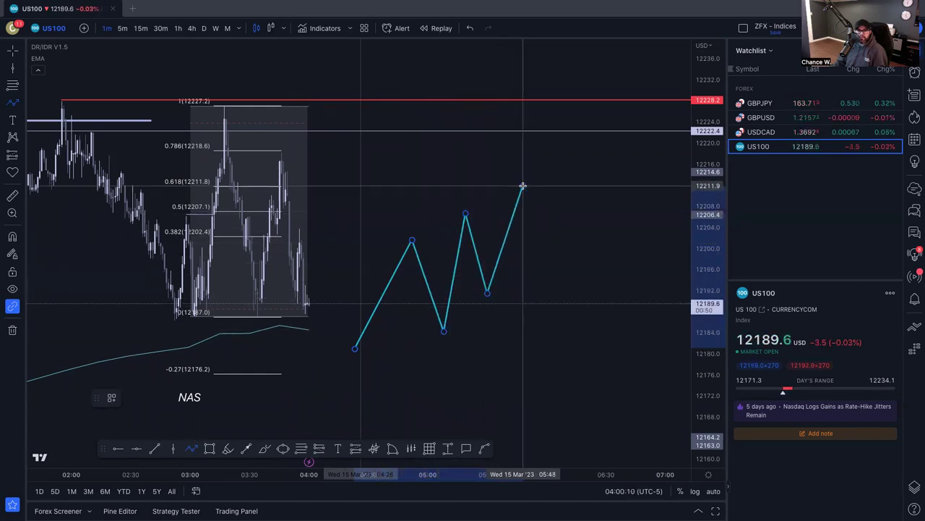
double_click(523, 186)
left_click(564, 160)
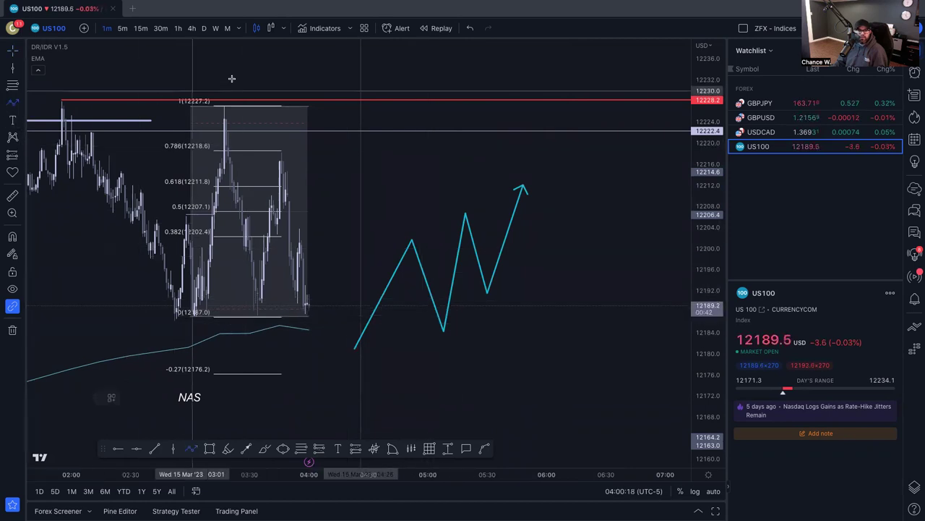
Trace the swings from the 01:55 high to the 03:17 high with a path and move the thick trend line to about 12206.1
left_click_drag(65, 112, 176, 319)
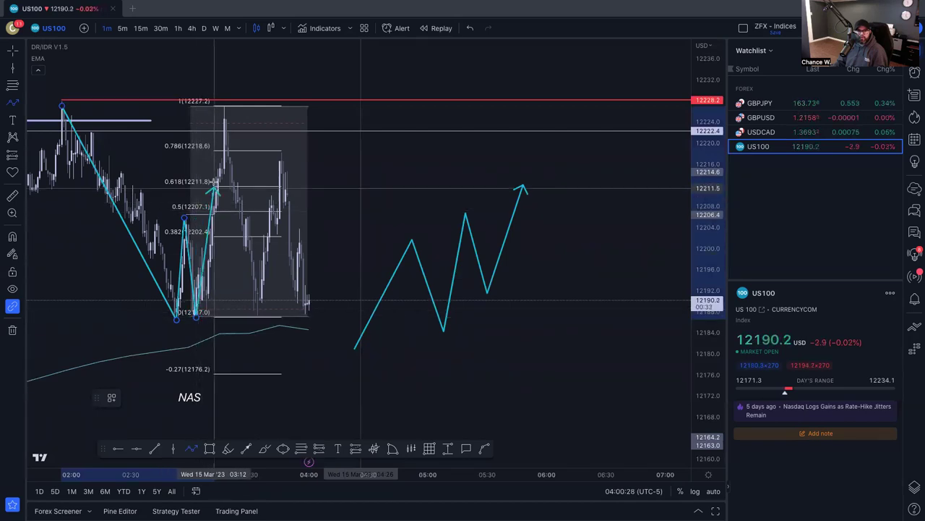
double_click(225, 116)
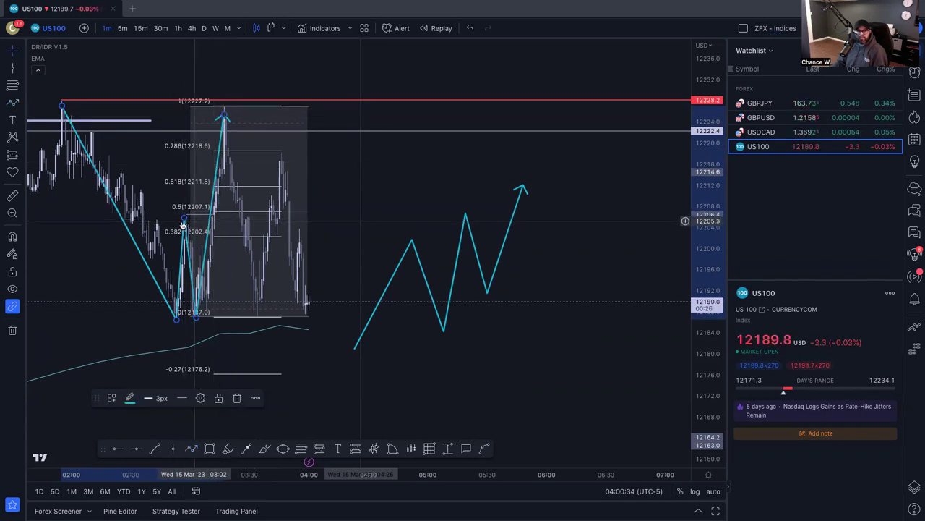
left_click_drag(123, 125, 381, 218)
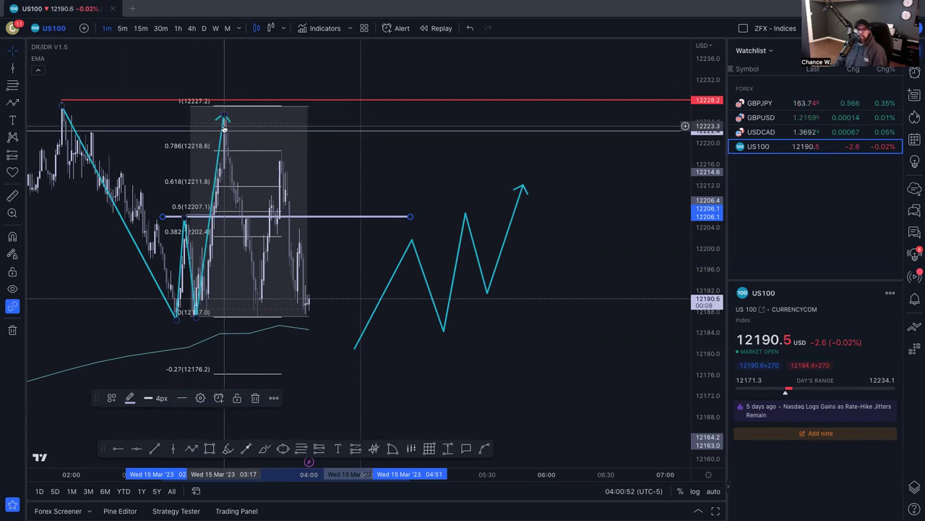
Delete the thick trend line, both paths, the vertical line, the red horizontal ray and the horizontal line from the chart
key("Delete")
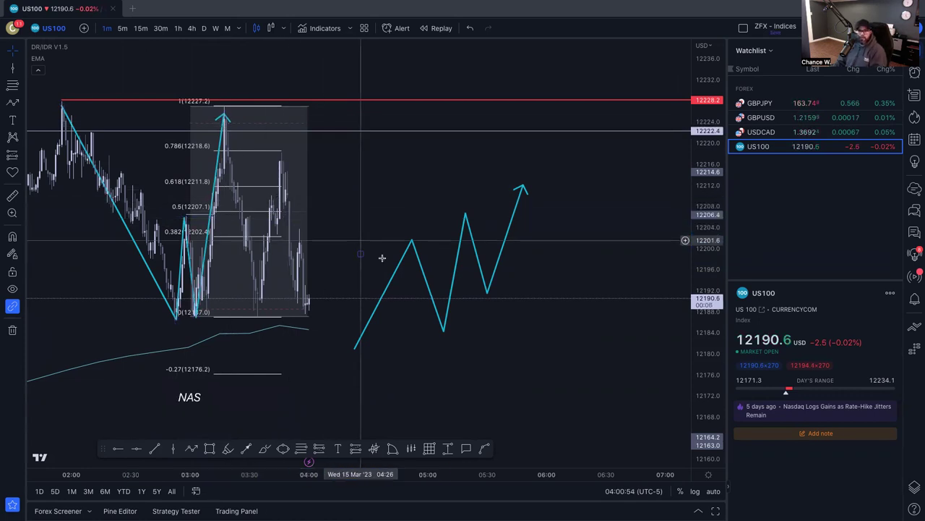
left_click_drag(371, 217, 446, 297)
left_click(446, 297)
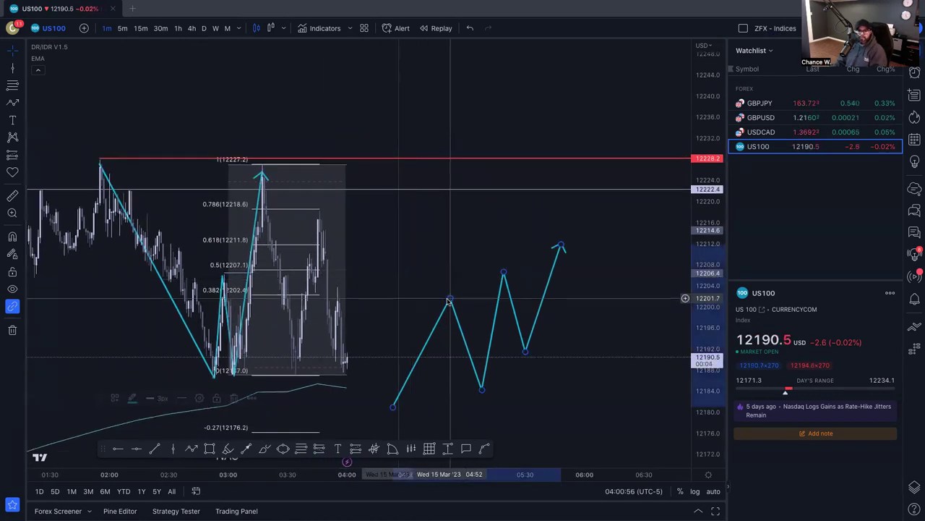
key("Delete")
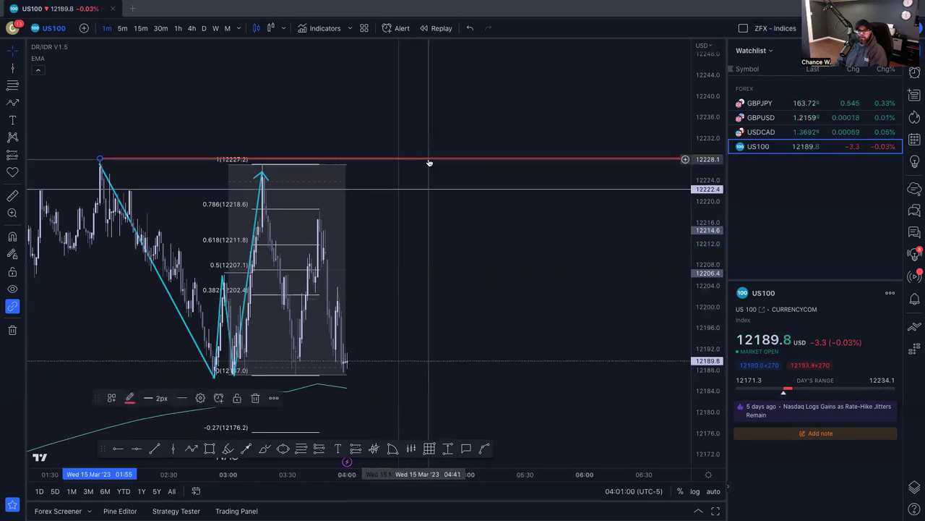
key("Delete")
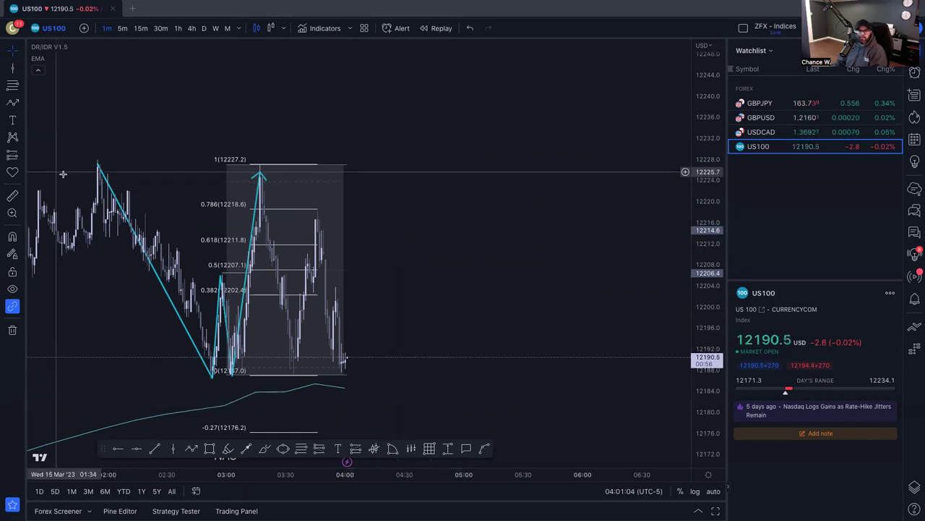
left_click(107, 176)
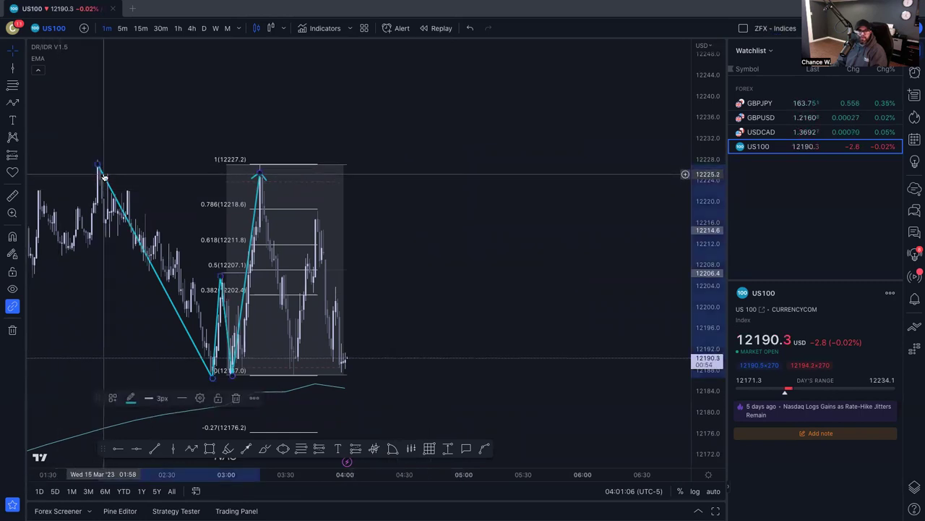
key("Delete")
mouse_move(158, 140)
left_mouse_down()
mouse_move(230, 104)
mouse_move(272, 117)
left_mouse_up()
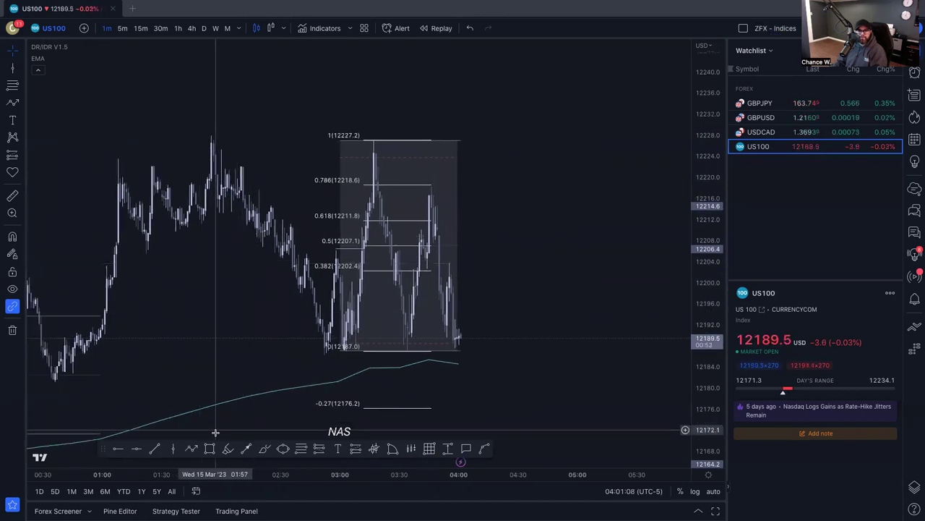
Draw a rectangle zone over the highs from about 12228.1 to 12220.9, spanning 01:45 to 05:46, and check its fill colour options
mouse_move(191, 135)
left_mouse_down()
mouse_move(253, 161)
mouse_move(635, 160)
mouse_move(669, 173)
left_mouse_up()
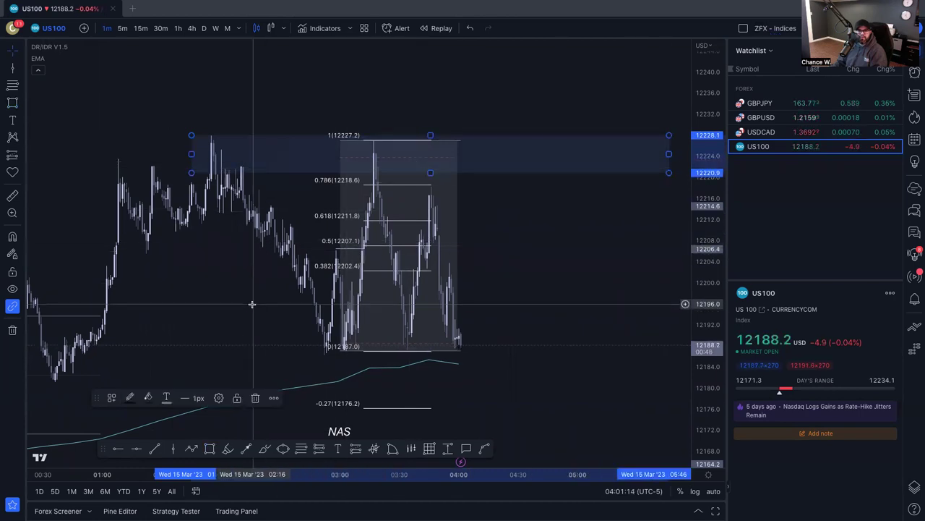
left_click(148, 398)
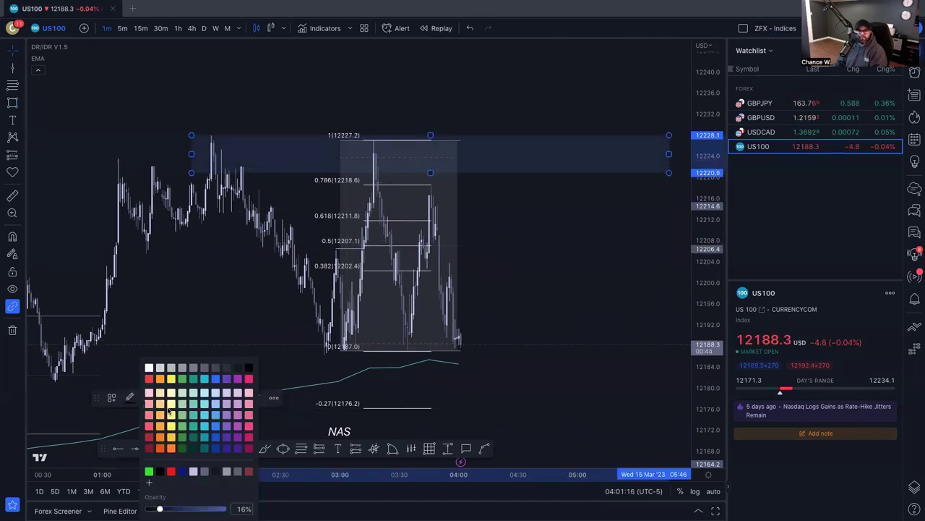
left_click(136, 347)
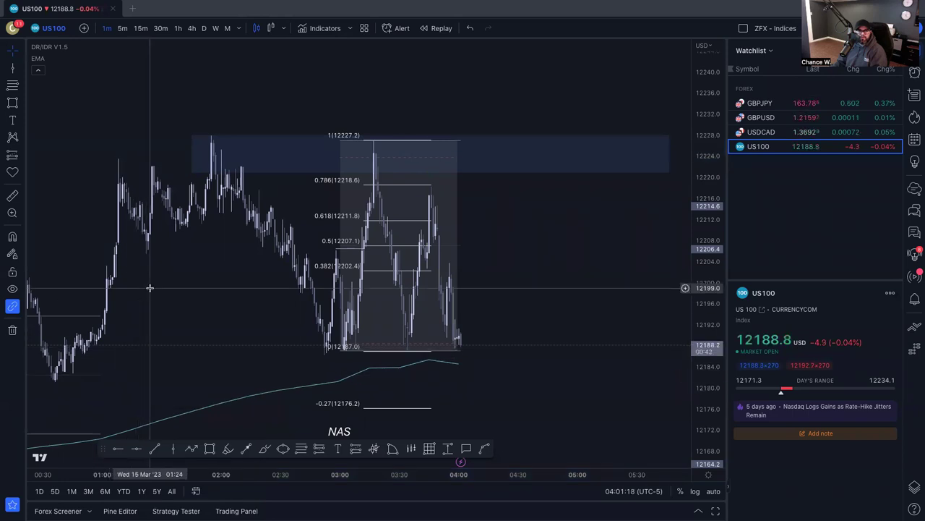
Apply the 1HRD drawing template to the rectangle zone over the highs and delete the rectangle
left_click(253, 173)
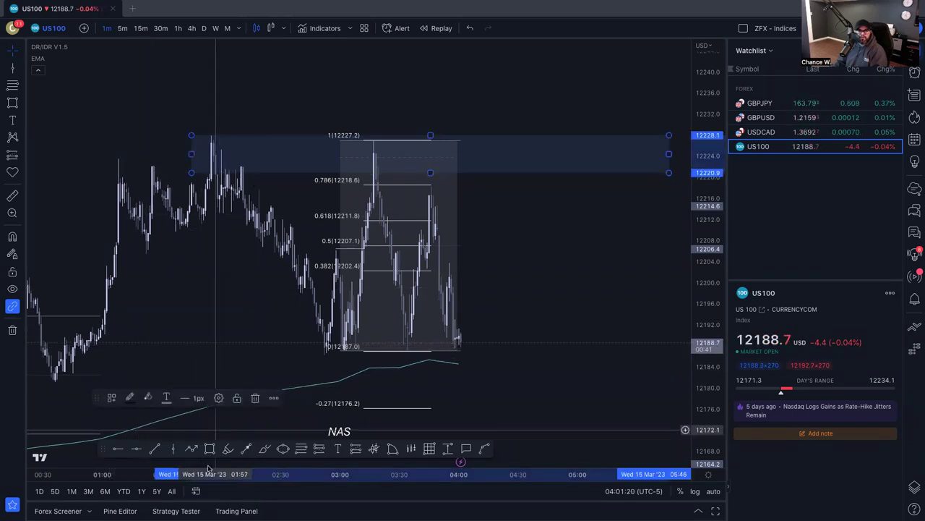
left_click(149, 397)
left_click(192, 326)
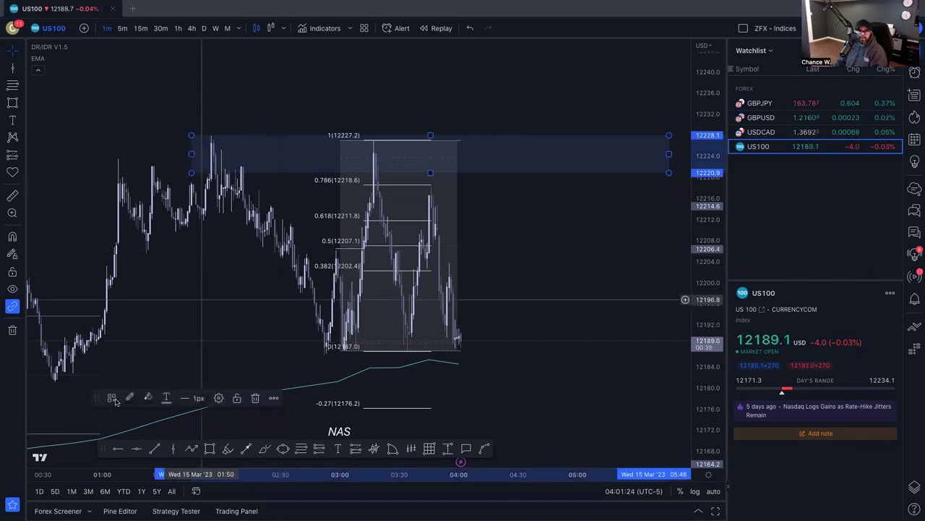
left_click(111, 398)
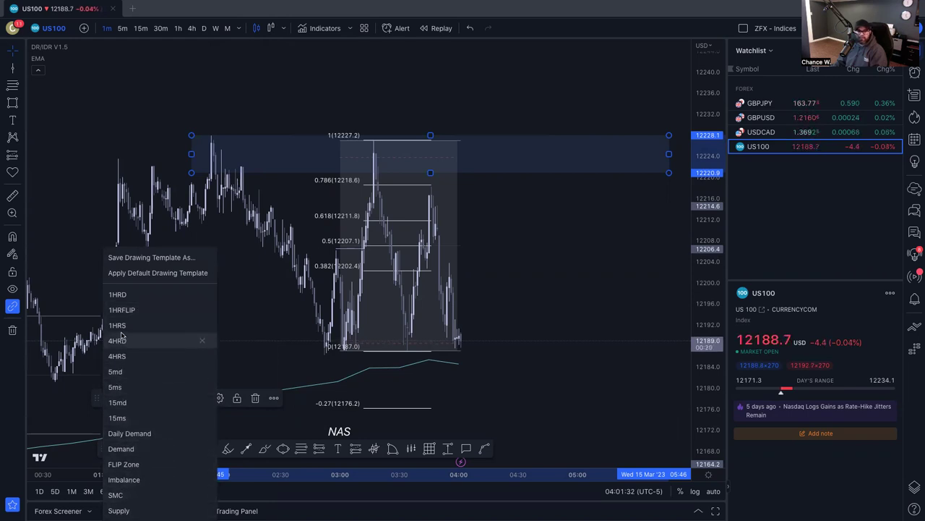
left_click(118, 295)
left_click_drag(638, 130, 594, 136)
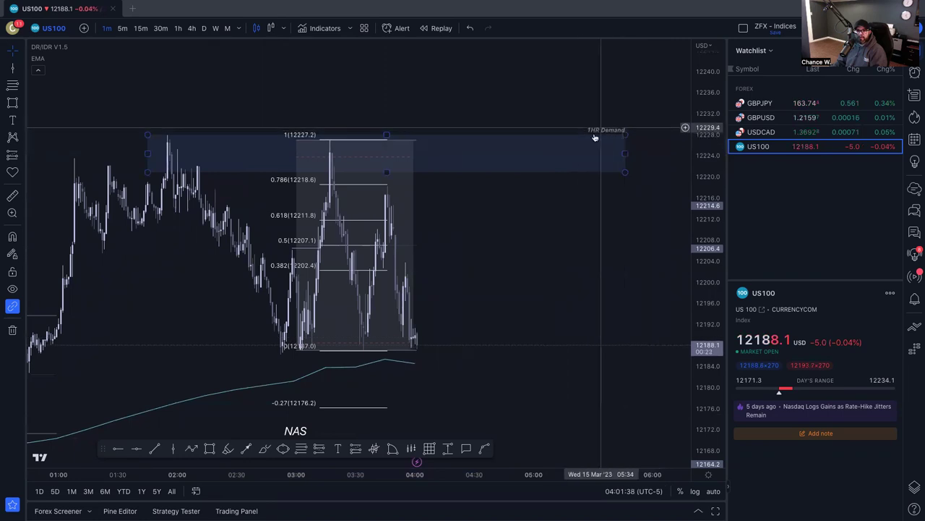
left_click(512, 174)
key("Delete")
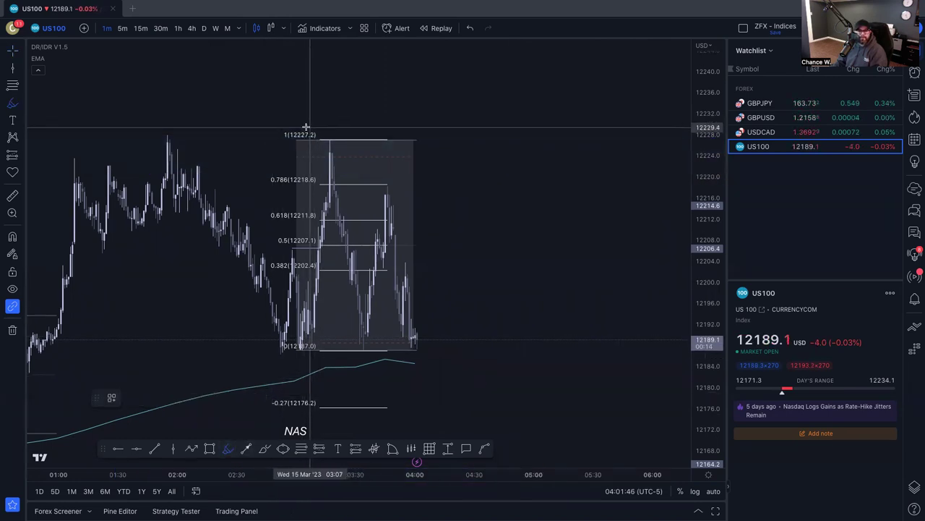
With the red Highlighter, add a dot and short stroke above 12232, and dot the swing highs and lows from 01:55 to 04:00
left_click(279, 100)
left_click_drag(295, 103, 344, 103)
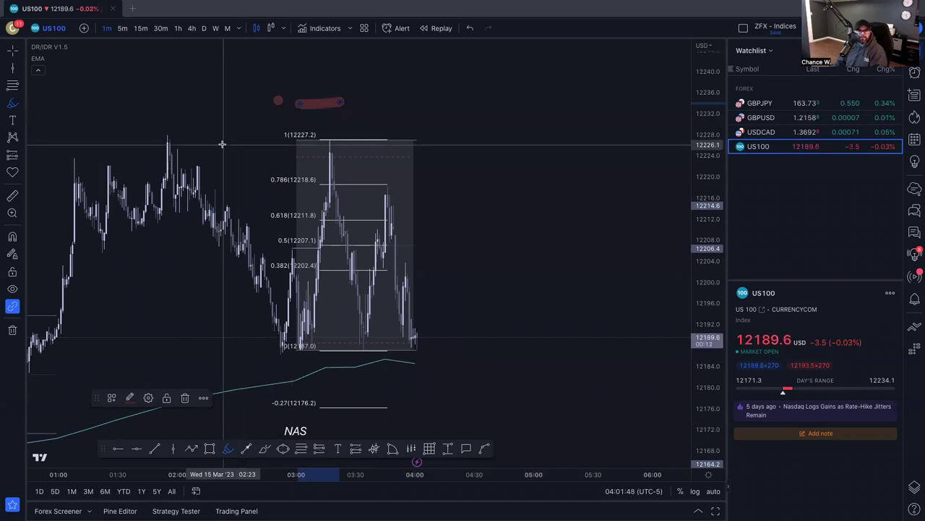
left_click(168, 121)
left_click(277, 360)
left_click(325, 129)
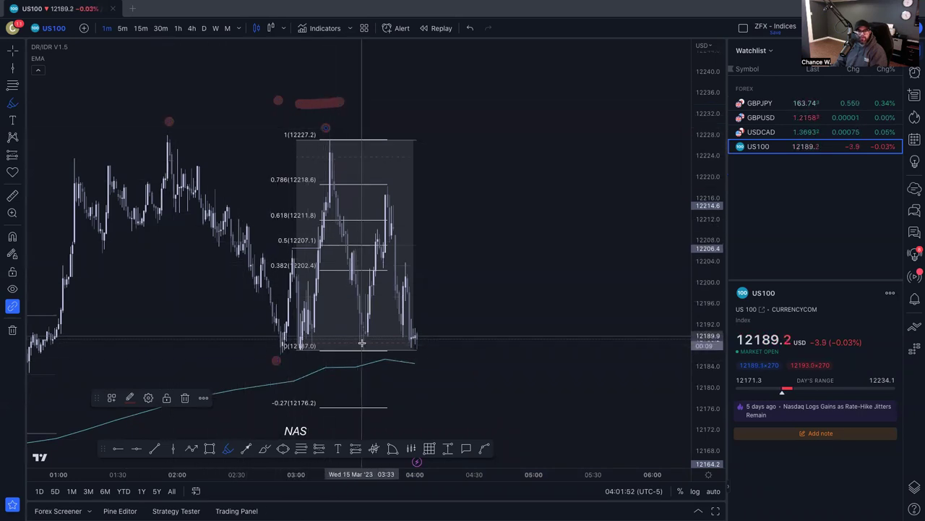
left_click(362, 360)
left_click(385, 179)
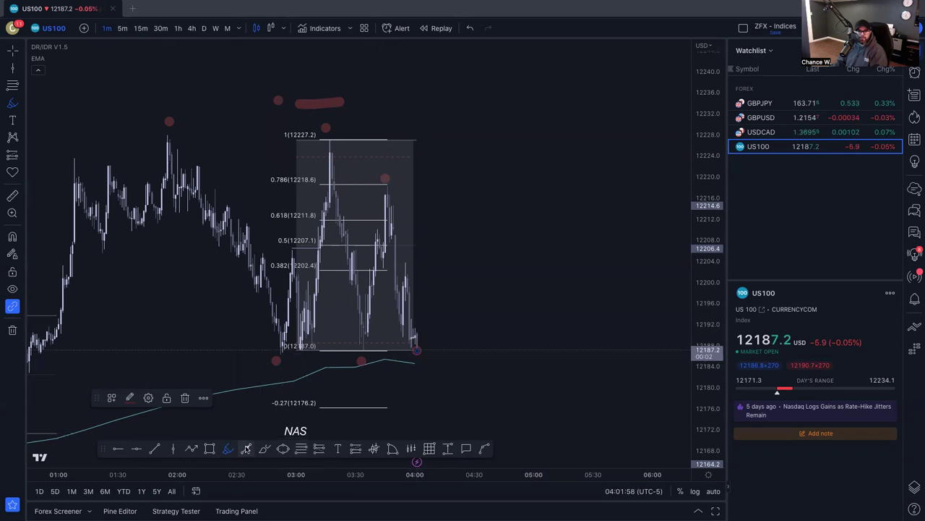
Try the Arrow tool on the chart and write a cyan freehand "de" beyond the latest candles with the 3px Brush
left_click(158, 352)
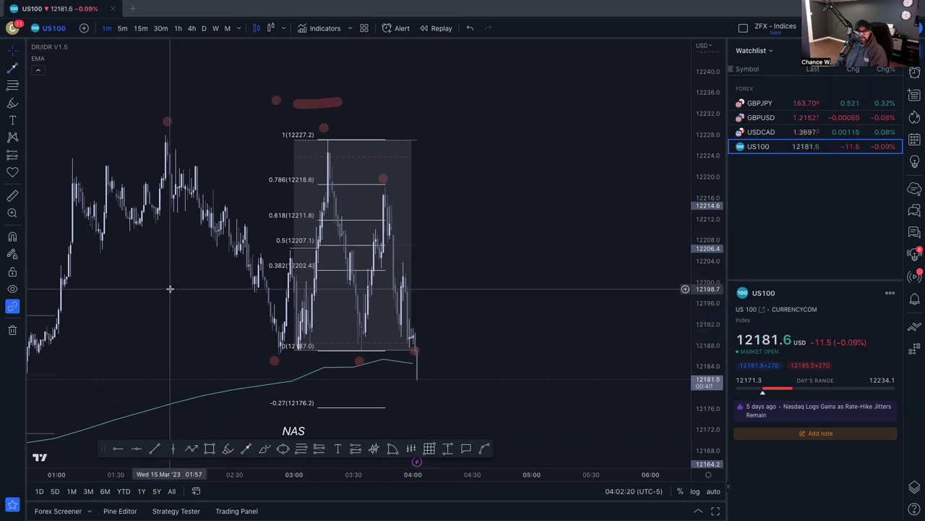
left_click(264, 449)
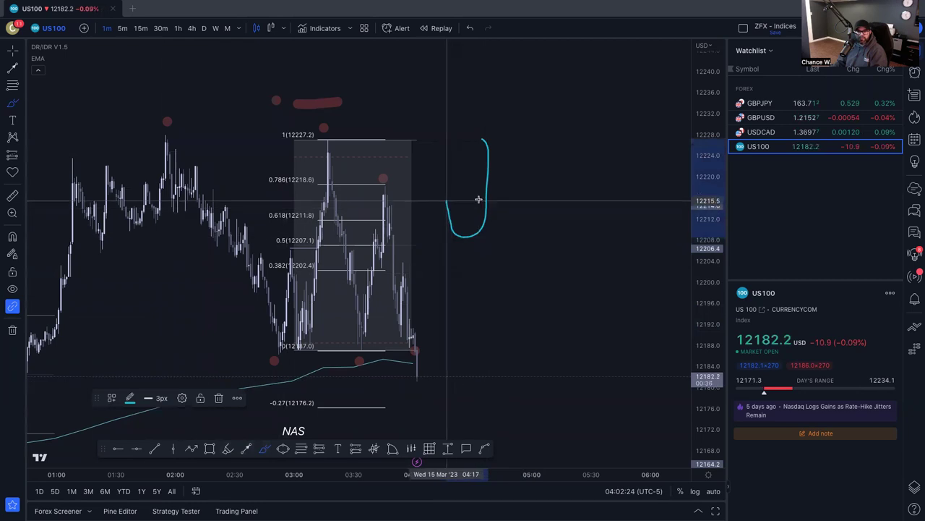
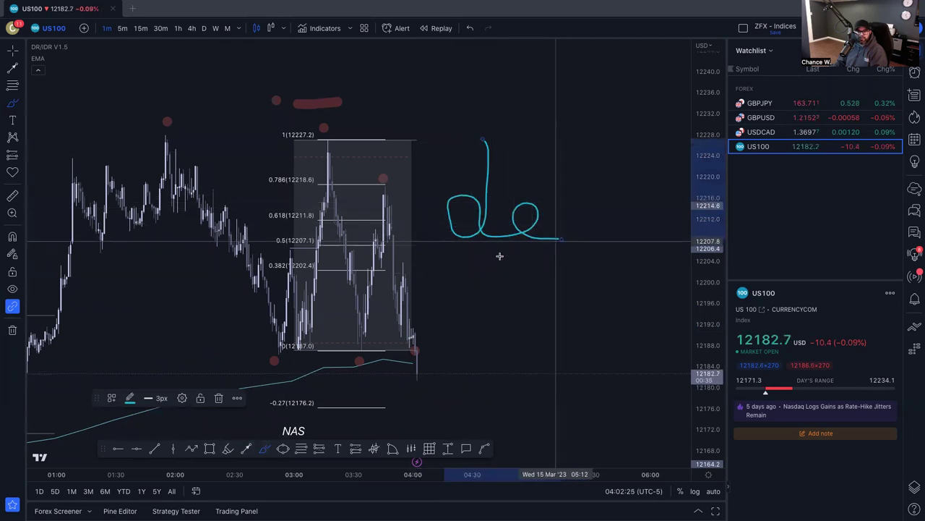
Draw a yellow ellipse around the swing high near 01:55, ending at about 02:11, and heighten it into a near circle
left_click(284, 449)
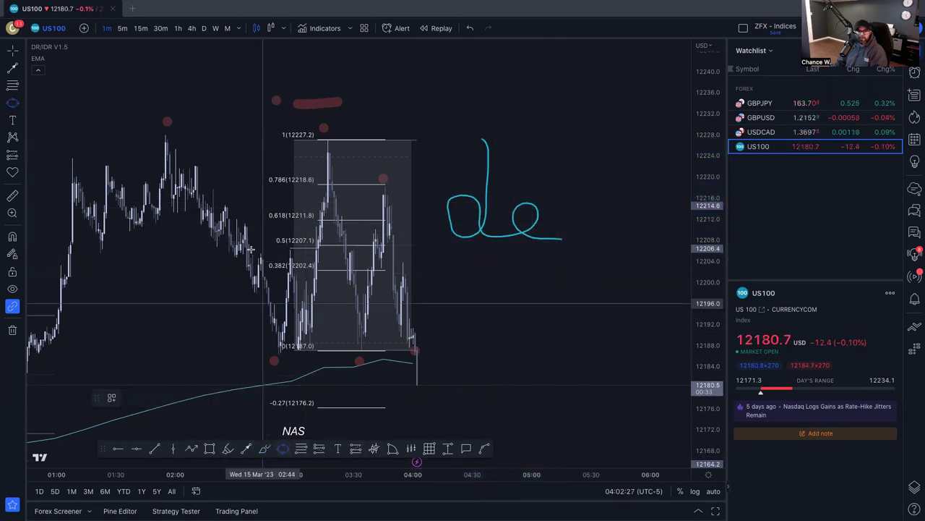
left_click(145, 136)
left_click(198, 145)
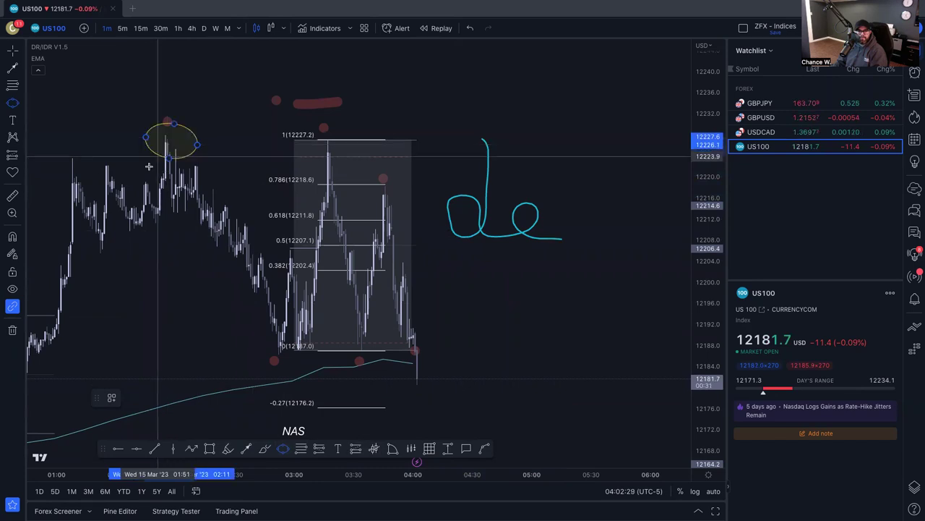
left_click(175, 114)
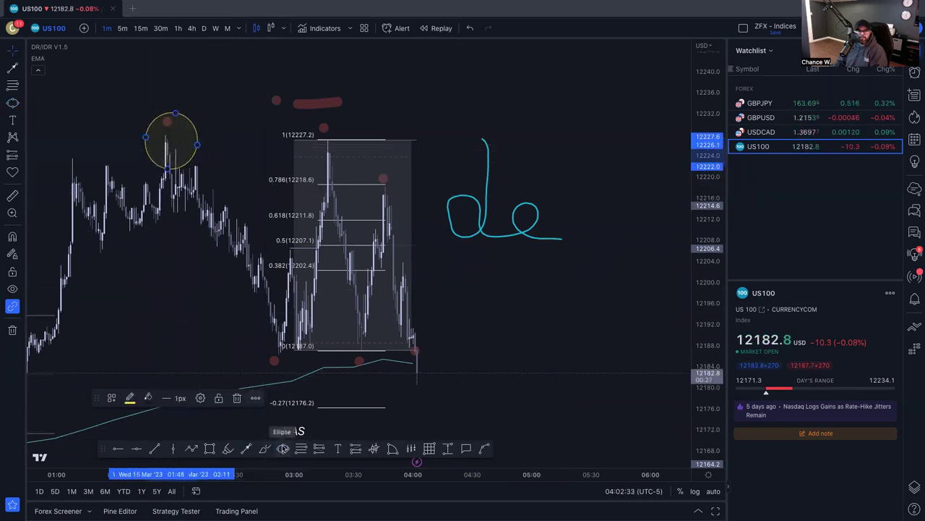
left_click(178, 254)
left_click_drag(201, 254, 244, 255)
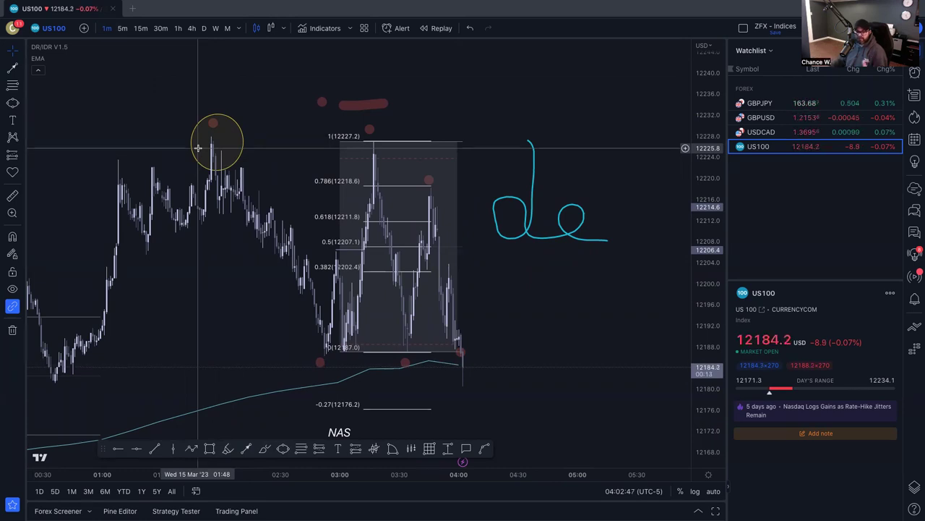
Switch to the 15-minute chart and draw a second ellipse over the 15 March highs around 12222, ending at 04:00
left_click(141, 29)
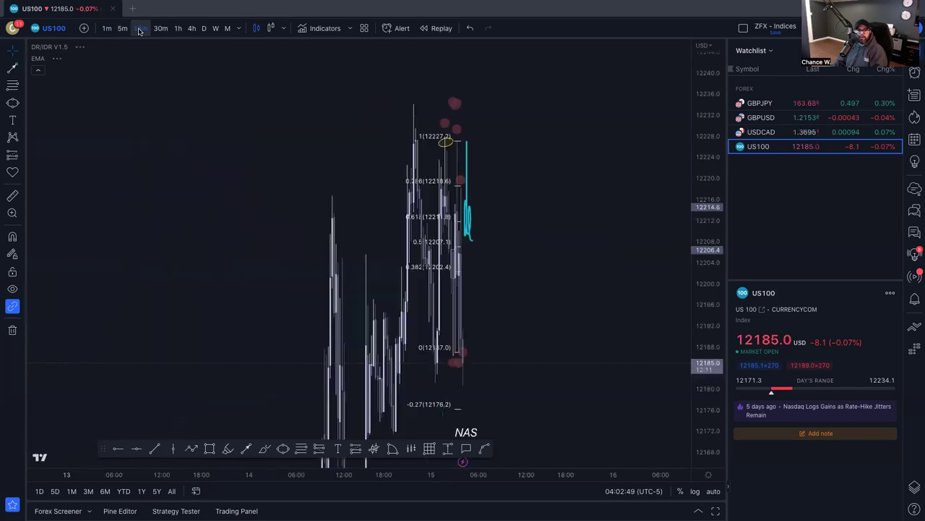
left_click(444, 144)
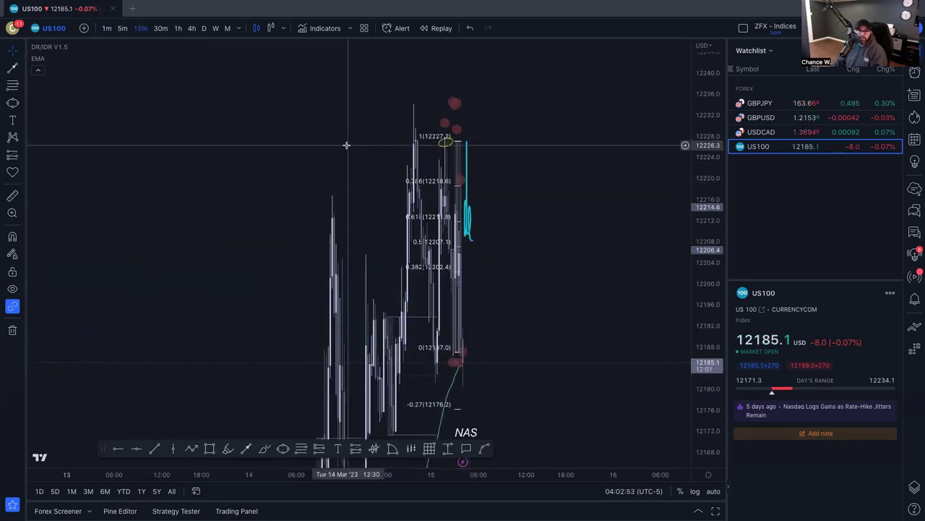
left_click(282, 449)
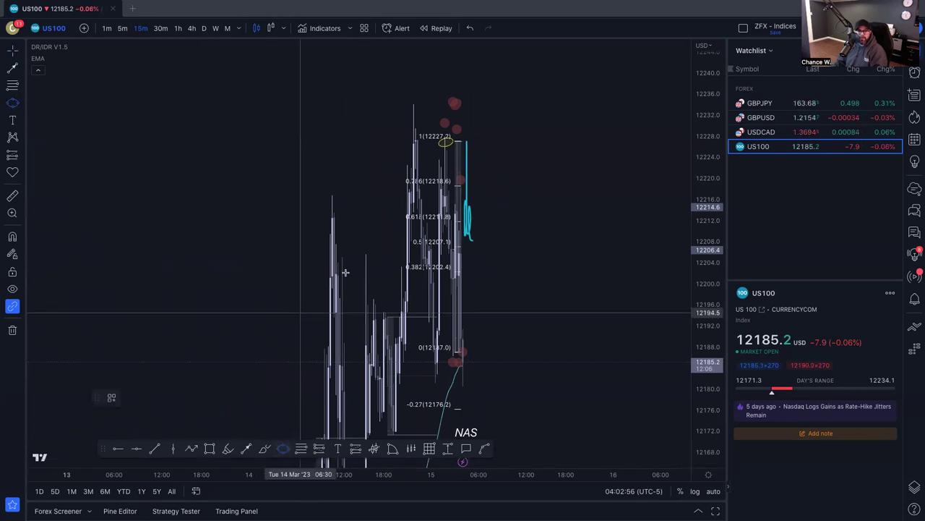
left_click(432, 165)
left_click(463, 169)
left_click(433, 179)
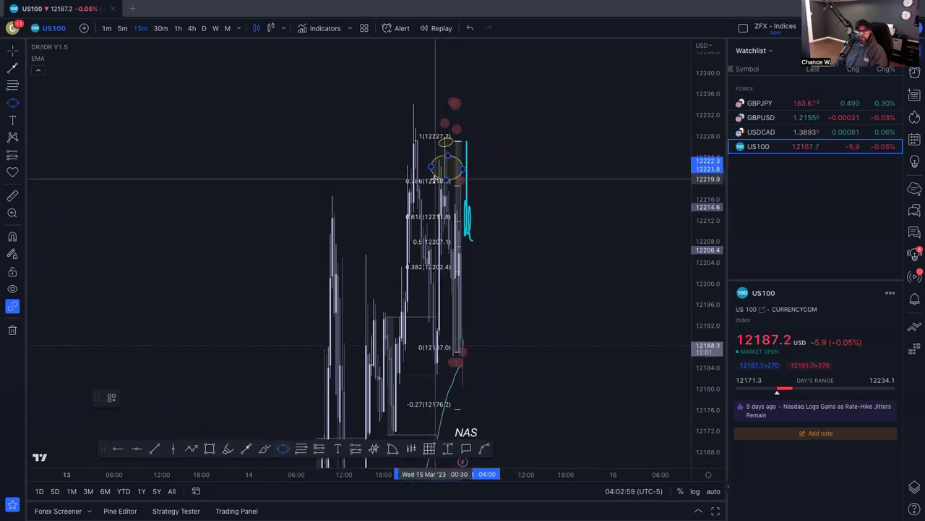
Return to the 1-minute chart and delete the freehand "de" plus the topmost highlighter dot and stroke
left_click(107, 28)
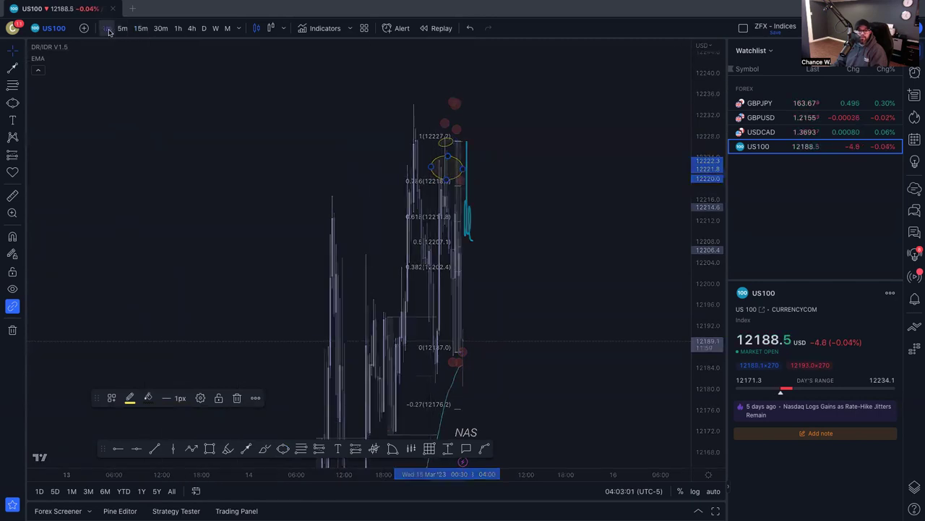
left_click_drag(248, 277, 324, 189)
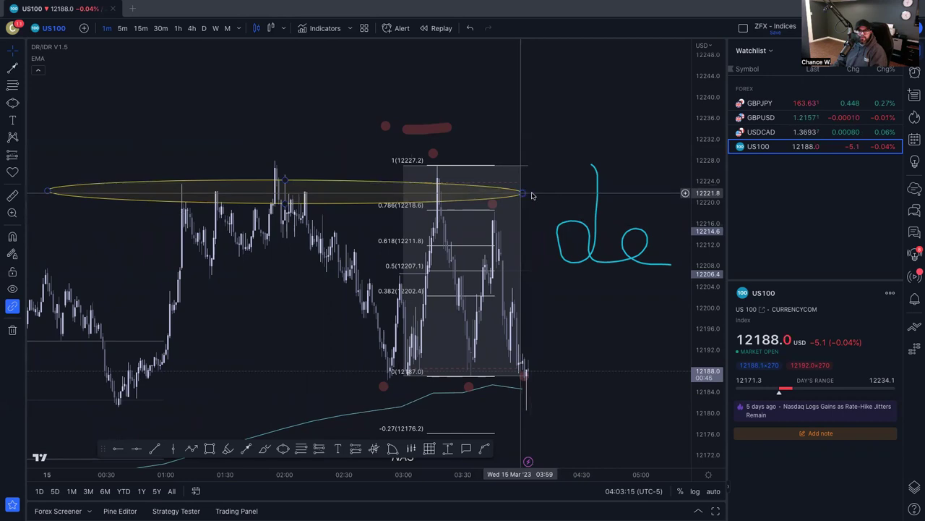
right_click(561, 217)
left_click(560, 216)
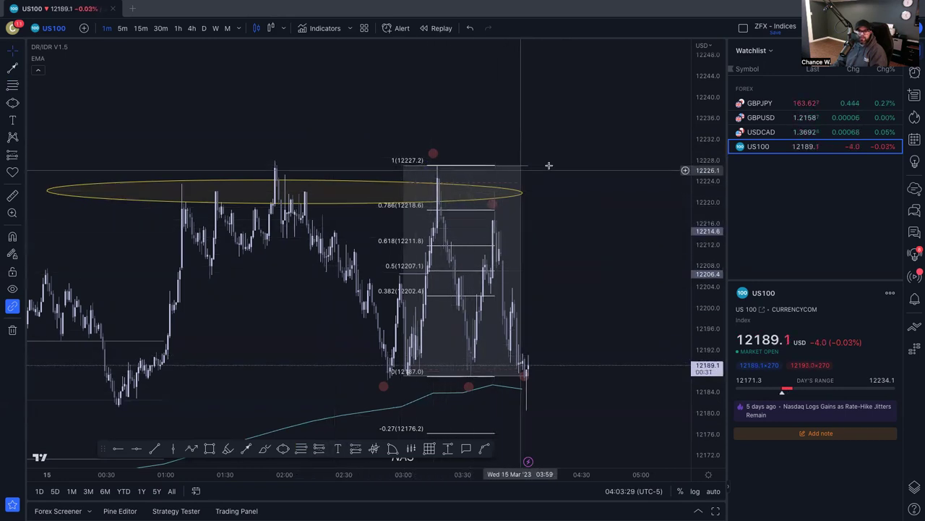
Delete the remaining red highlighter dots at the swing highs and lows and the wide yellow ellipse
scroll(439, 478, "down", 3)
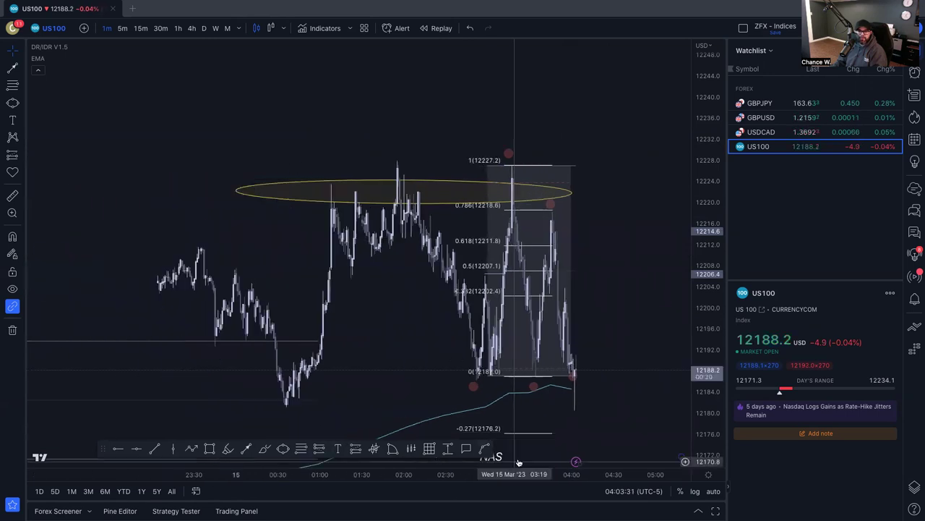
left_click_drag(527, 310, 491, 310)
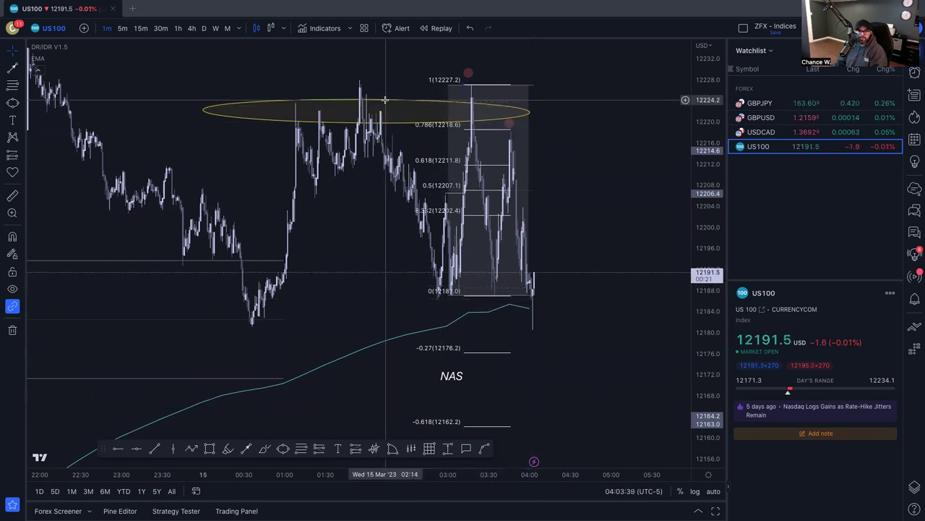
left_click_drag(369, 155, 363, 216)
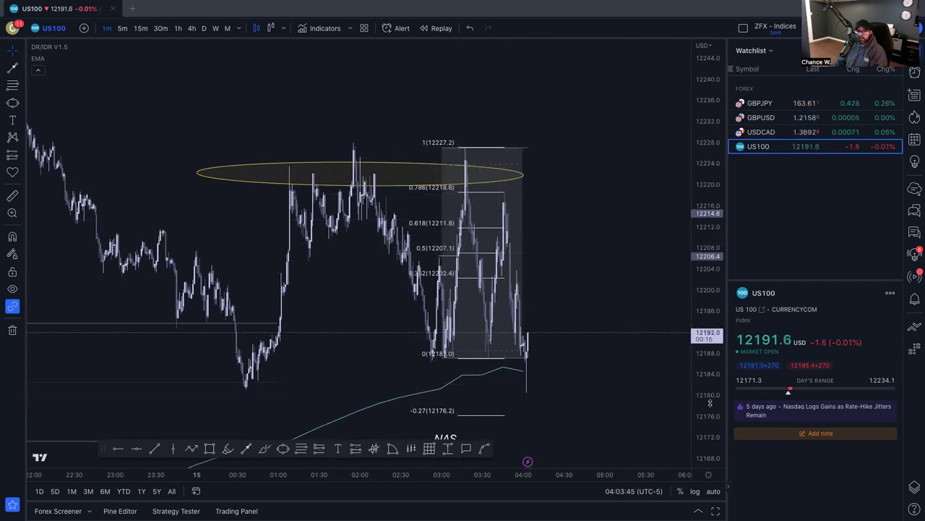
left_click_drag(710, 403, 688, 304)
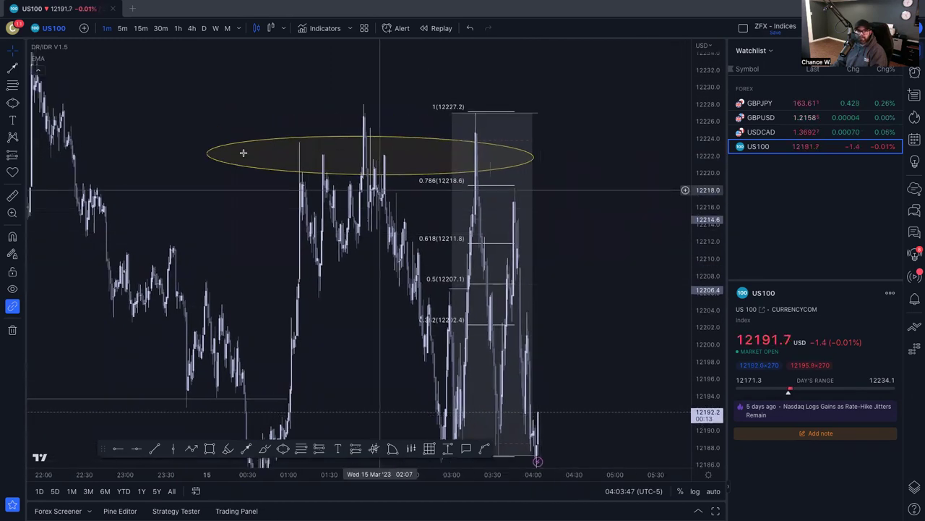
left_click(243, 152)
key("Delete")
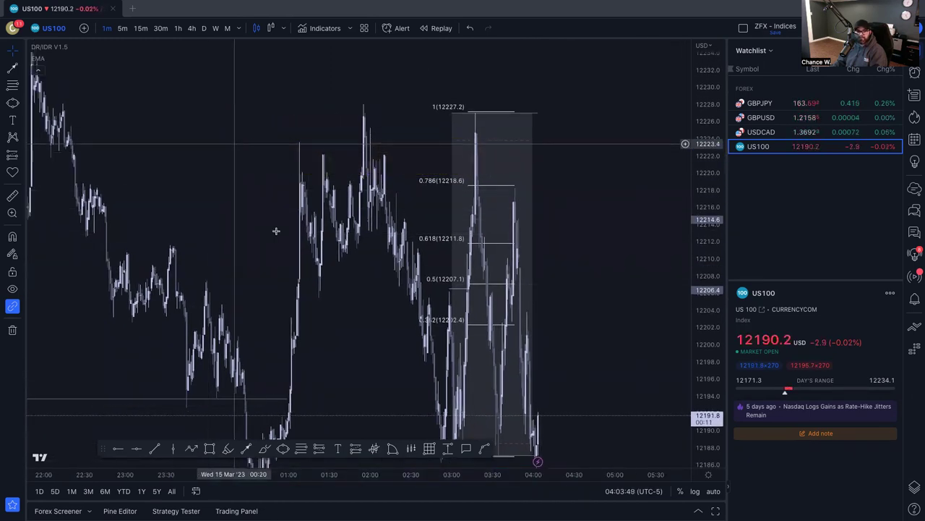
Place a long position at the low near 00:34 with its entry at about 12181.3
left_click_drag(310, 324, 374, 250)
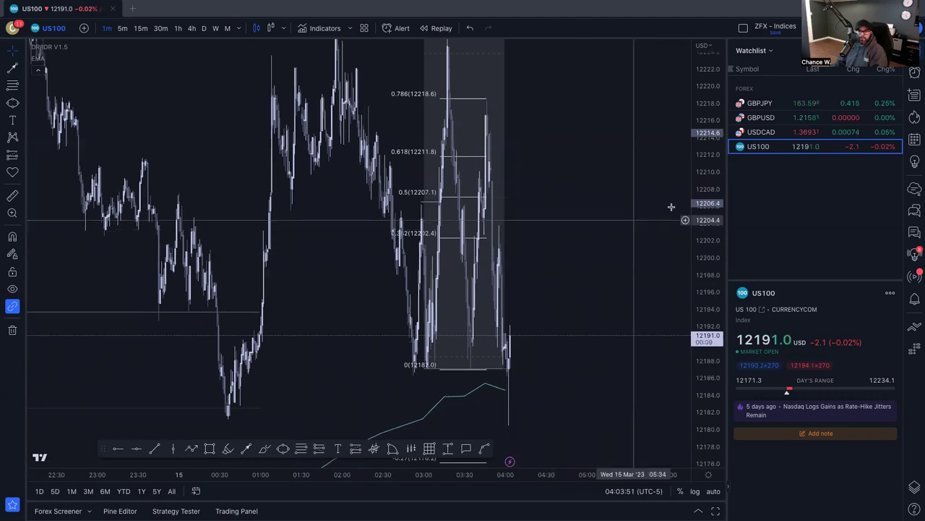
key("alt+r")
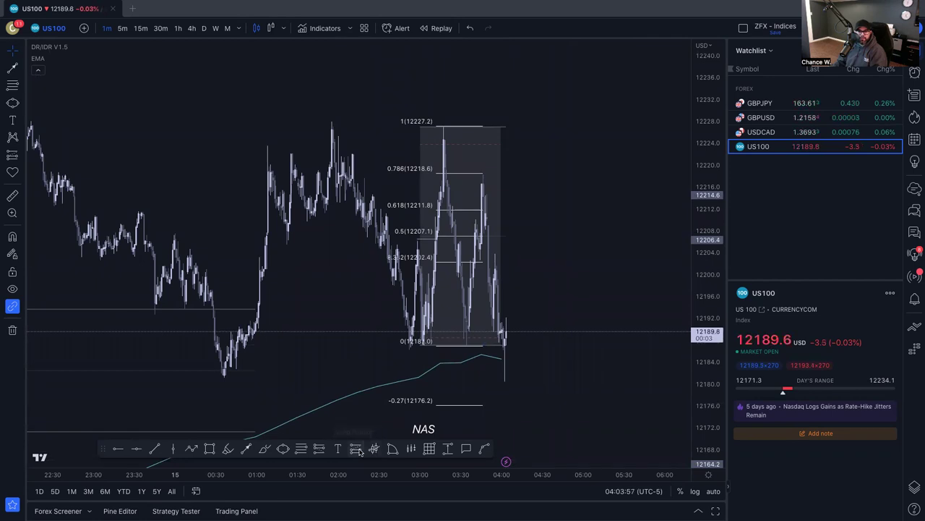
left_click(219, 376)
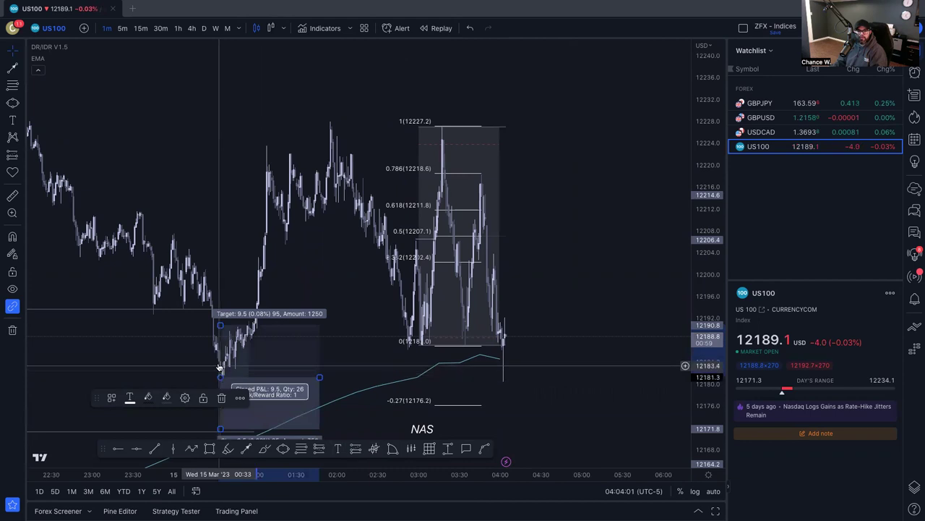
right_click(319, 335)
left_click(316, 244)
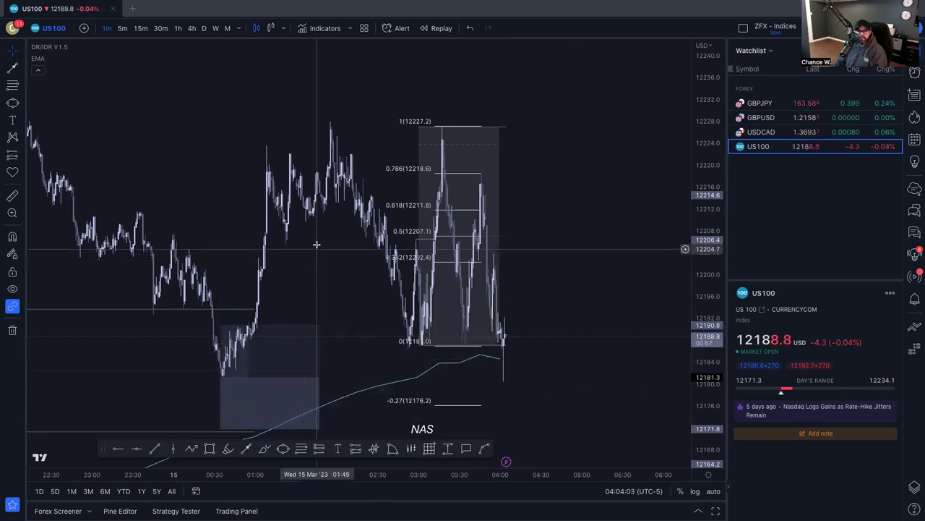
Adjust the long position's target to about 12223.9 and its stop to about 12173.2
left_click_drag(233, 275, 255, 90)
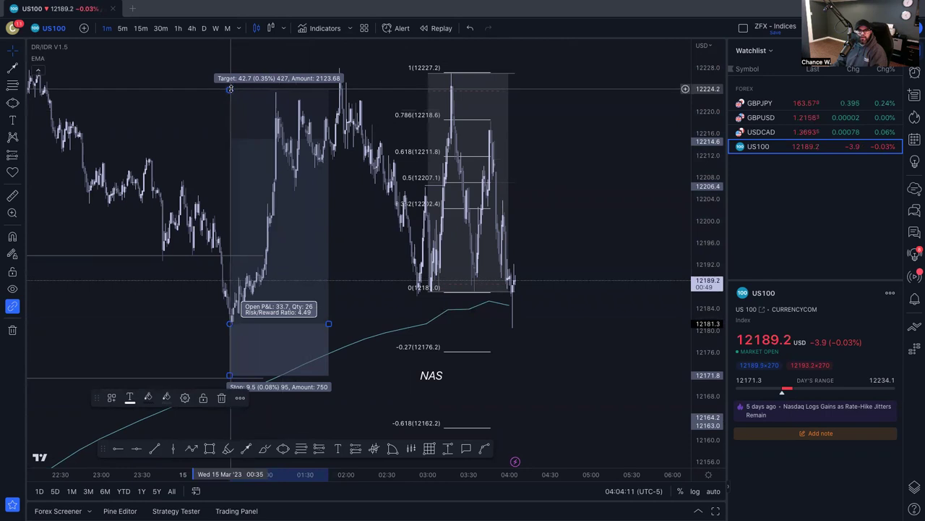
left_click_drag(230, 88, 229, 84)
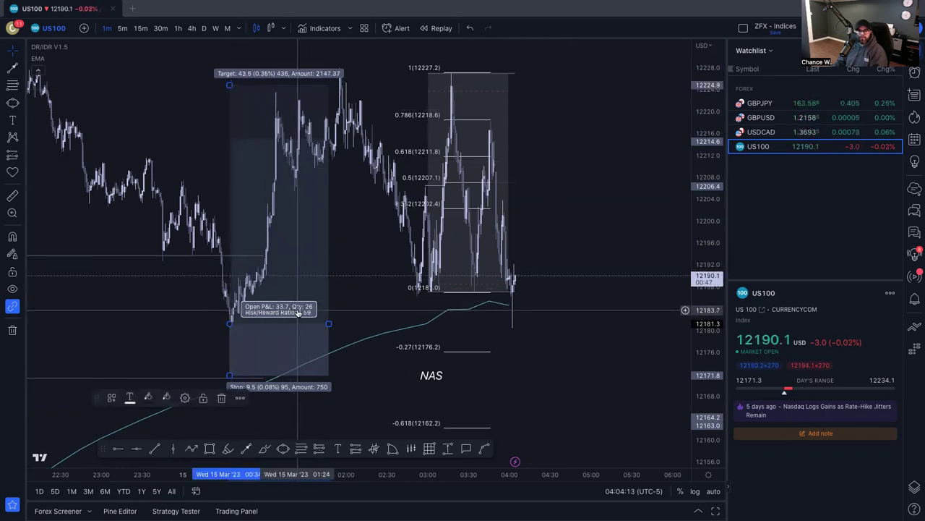
left_click_drag(229, 372, 229, 367)
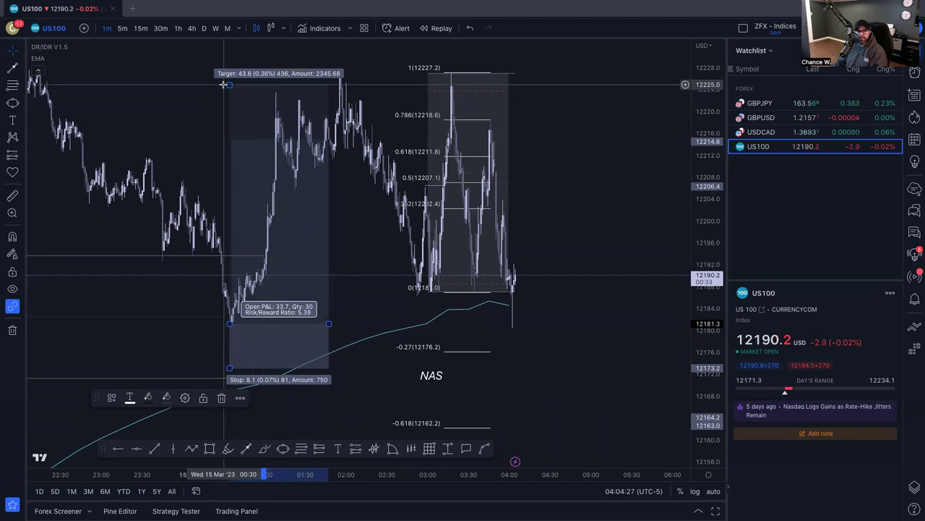
left_click_drag(227, 84, 229, 91)
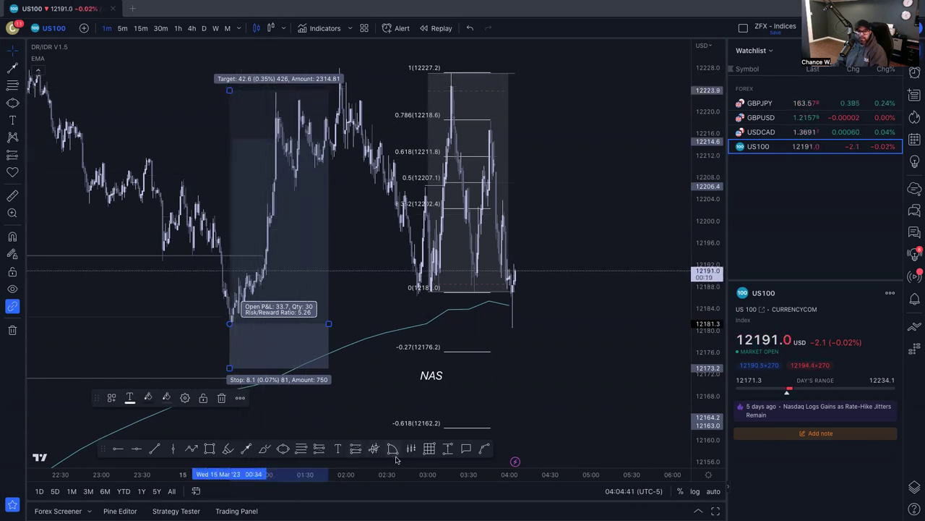
Place a short position near 02:10 with entry about 12222.3, stop about 12229.4 and target about 12184.5
left_click(321, 448)
left_click(360, 99)
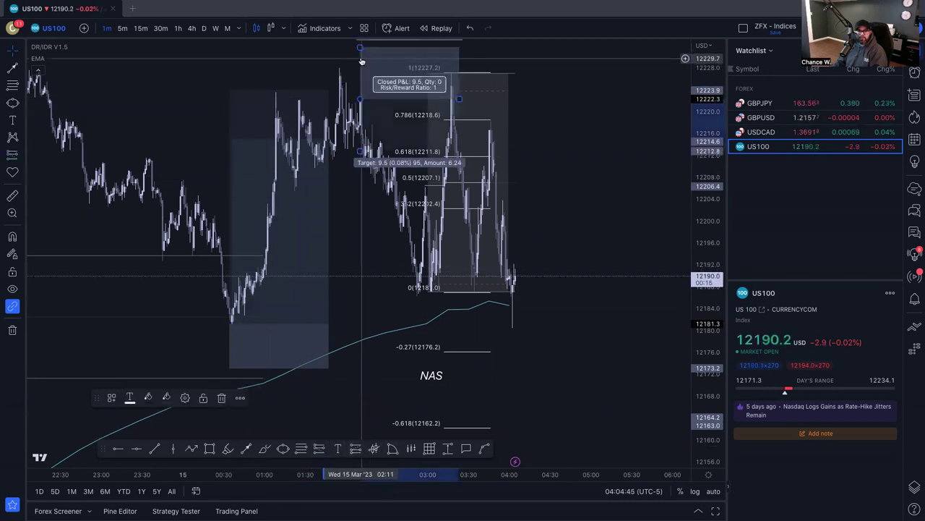
left_click_drag(360, 48, 360, 60)
left_click_drag(359, 149, 360, 306)
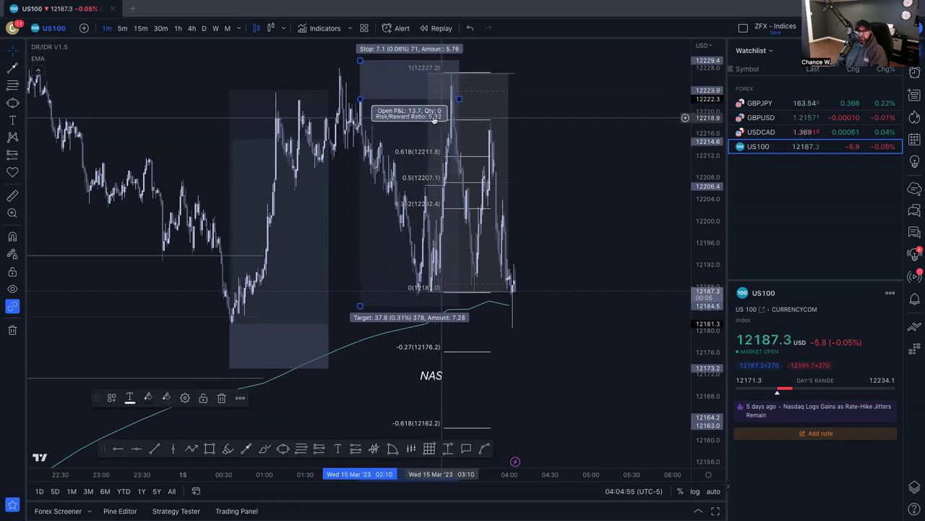
Move the long position so its entry sits at about 12182.4 and set its target to about 12224.3
left_click(238, 144)
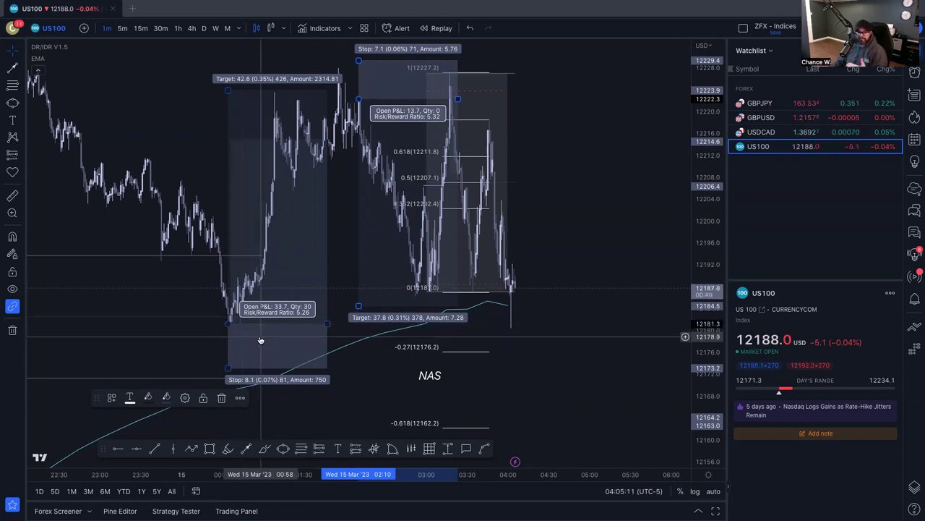
mouse_move(262, 340)
left_mouse_down()
mouse_move(265, 326)
mouse_move(265, 336)
left_mouse_up()
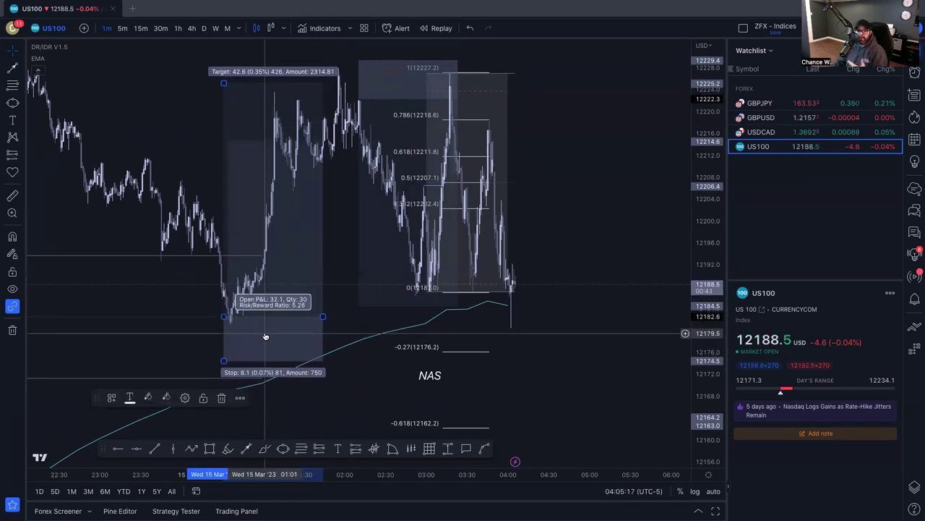
left_click_drag(265, 337, 268, 338)
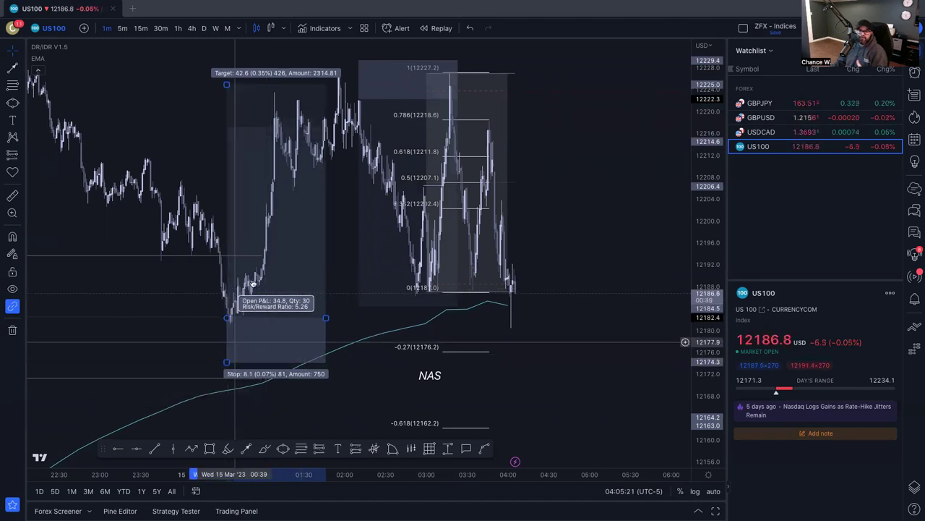
right_click(228, 184)
left_click(227, 86)
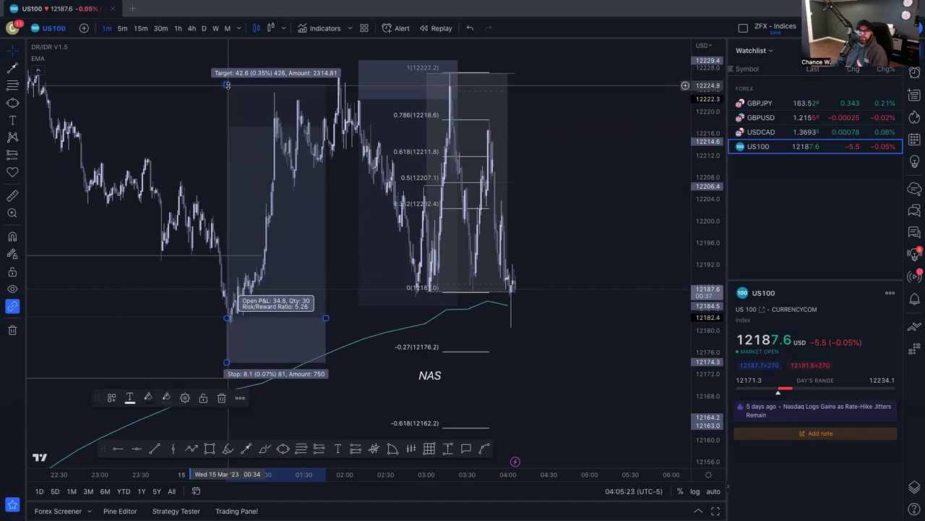
left_click_drag(227, 86, 228, 88)
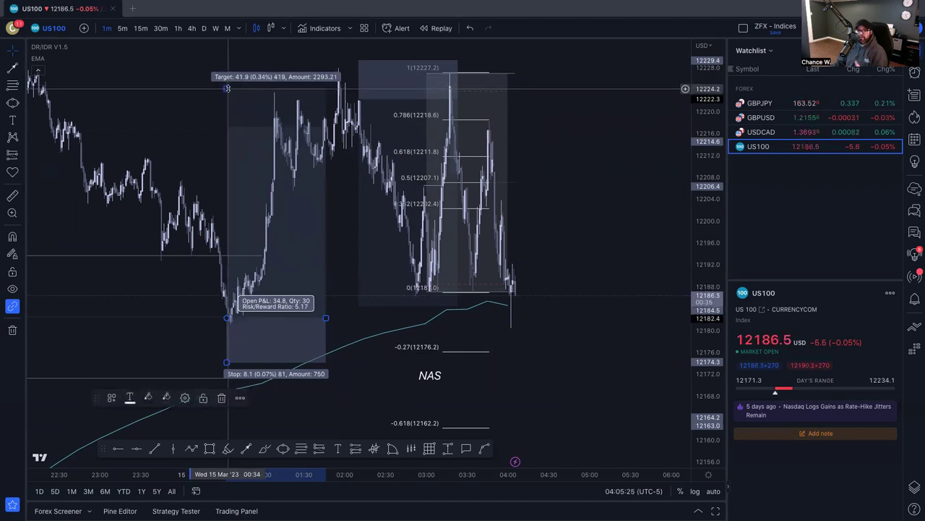
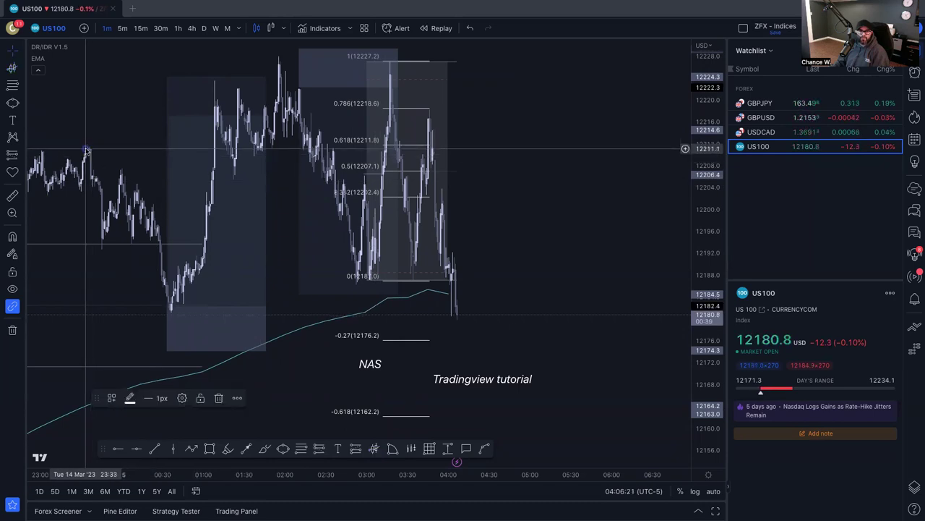
Anchor a VWAP at the 23:33 high and draw a forecast from about 12218.1 at 03:49 to about 12179.2 at 05:13
left_click(86, 150)
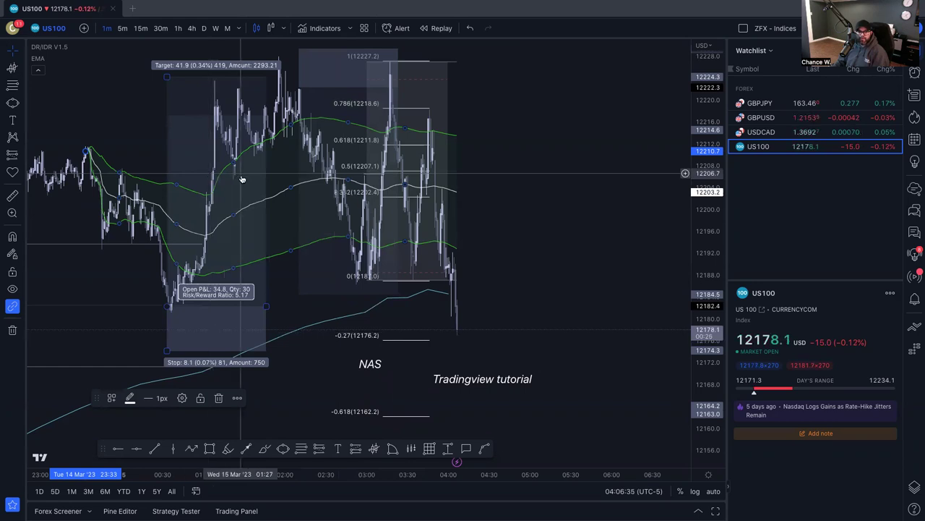
left_click(411, 448)
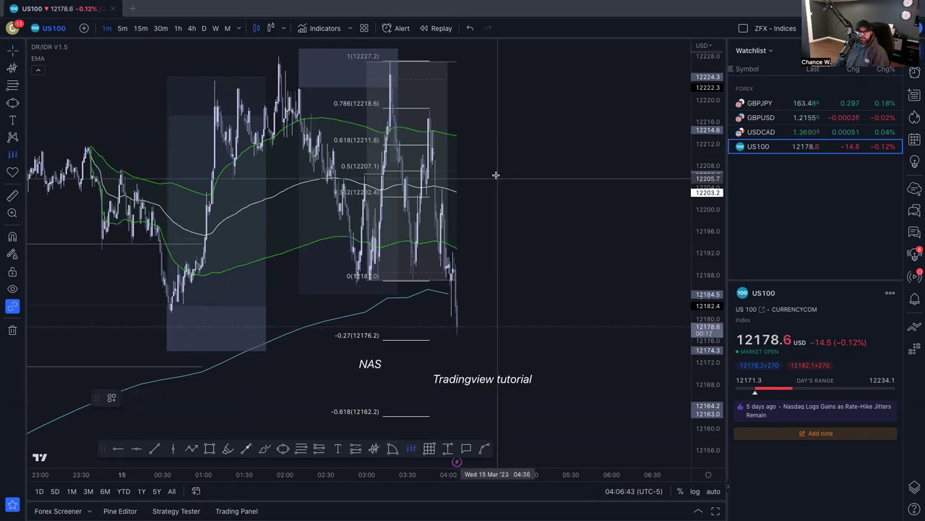
left_click(433, 109)
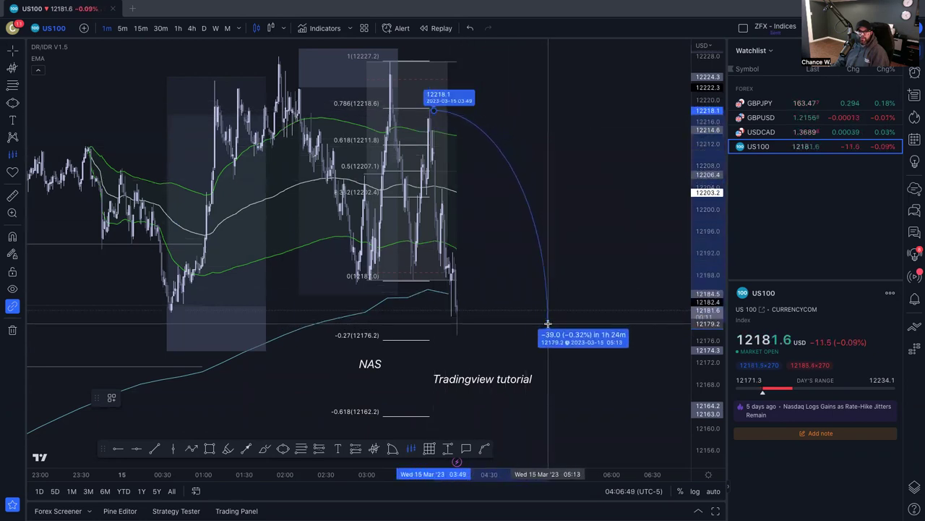
left_click(548, 323)
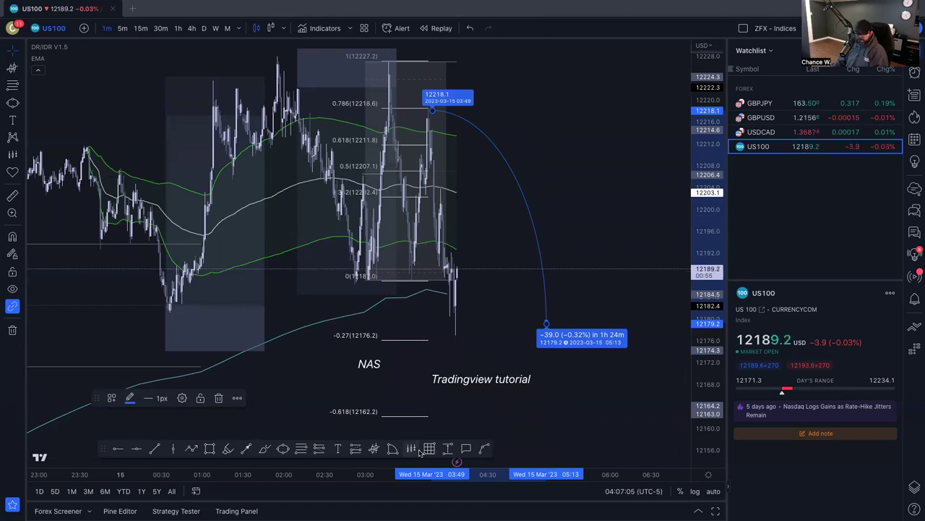
Delete the forecast curve, the long position and the short position from the US100 chart
key("Delete")
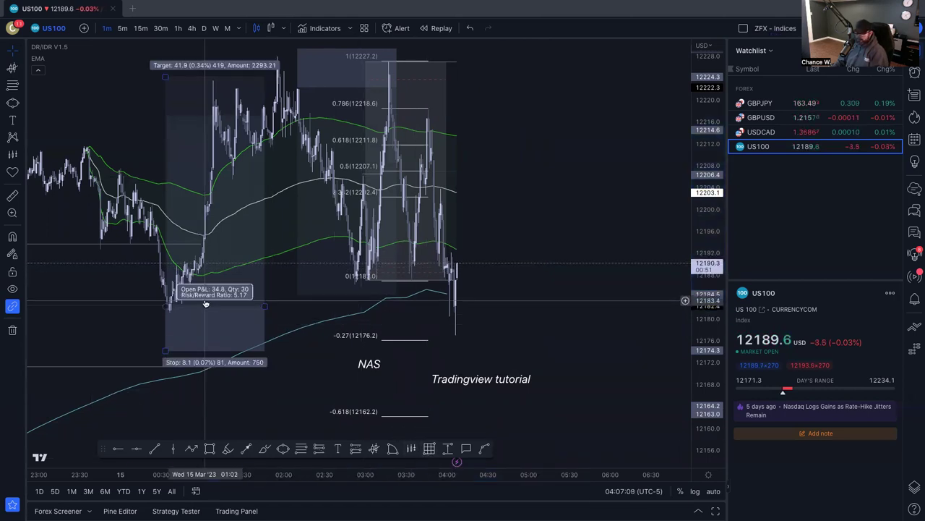
key("Delete")
left_click(304, 296)
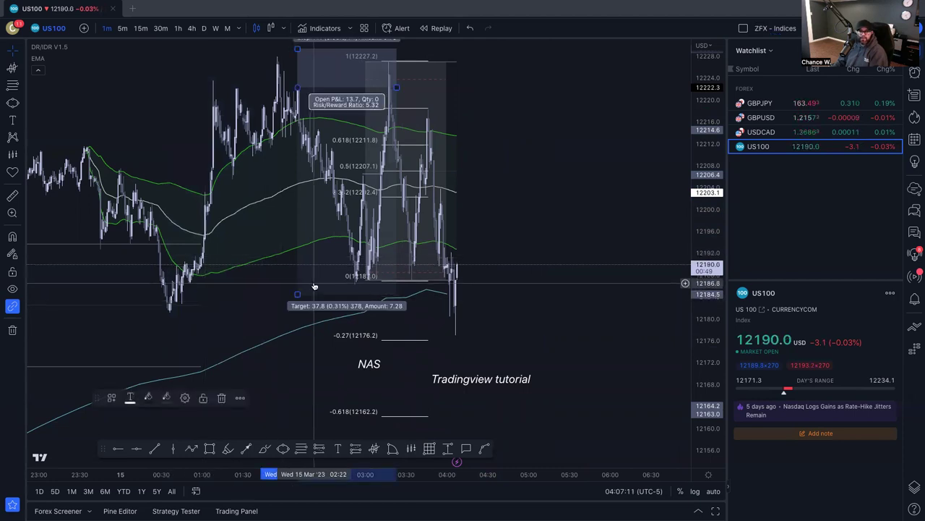
key("Delete")
left_click_drag(335, 310, 540, 299)
scroll(281, 478, "down", 1)
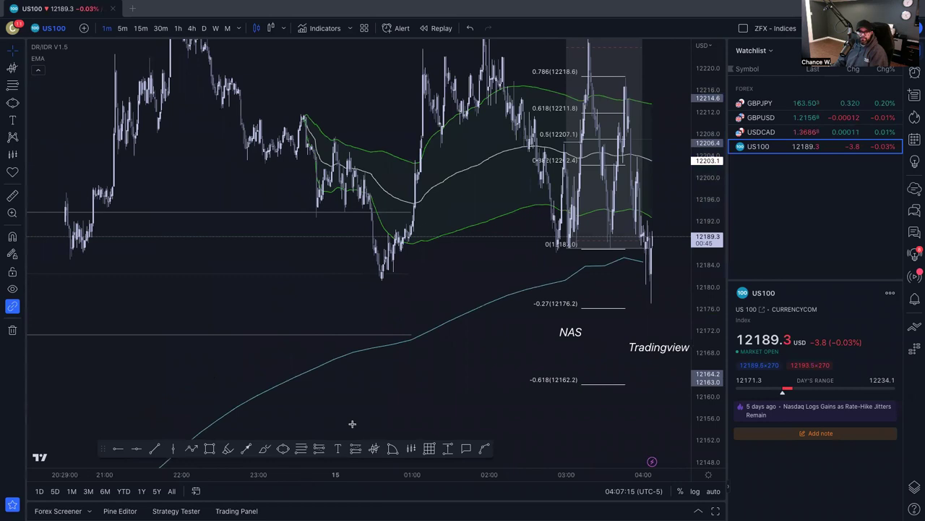
left_click_drag(446, 297, 413, 310)
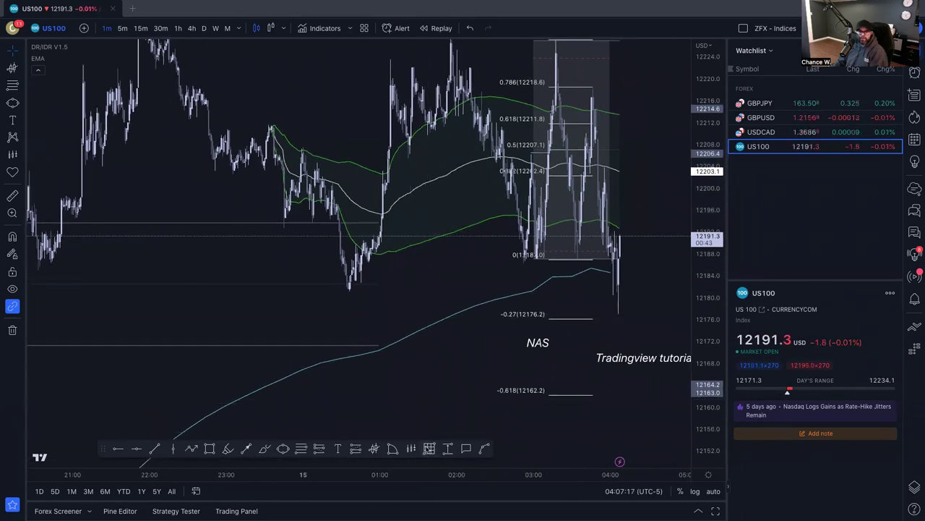
mouse_move(196, 204)
left_mouse_down()
mouse_move(212, 248)
mouse_move(340, 260)
mouse_move(424, 316)
mouse_move(544, 334)
mouse_move(463, 295)
left_mouse_up()
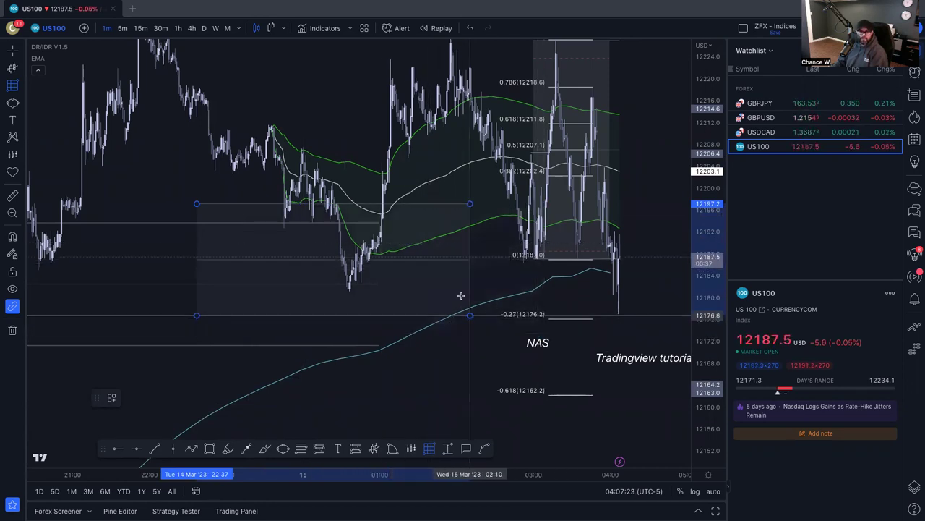
key("Escape")
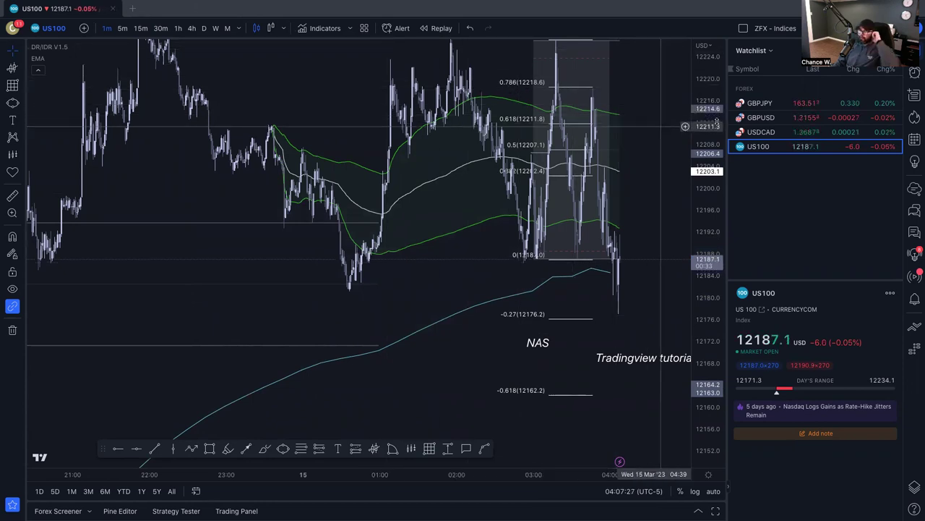
Switch to the GBPUSD chart and draw a Gann box from about 1.21639 at 03:54 to about 1.21619 at 05:07
left_click(763, 118)
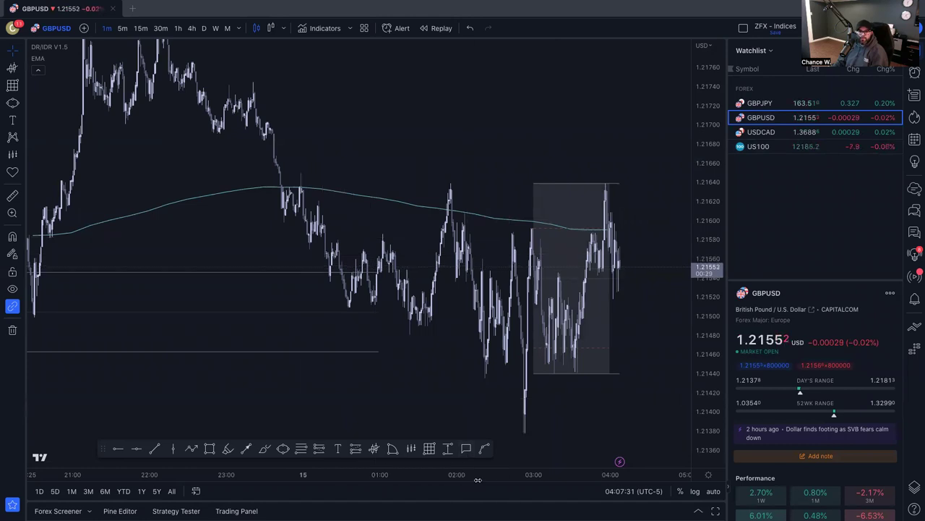
scroll(365, 465, "up", 1)
left_click_drag(365, 465, 62, 470)
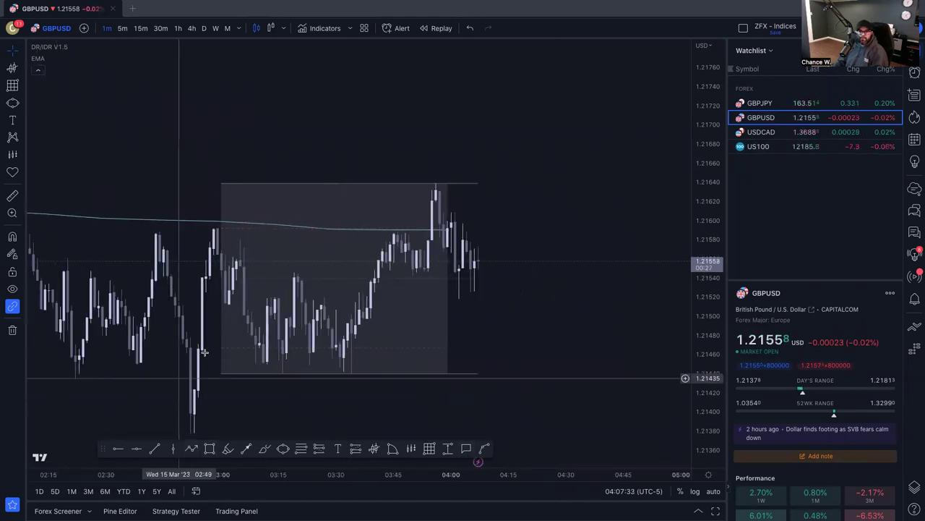
left_click_drag(492, 324, 459, 342)
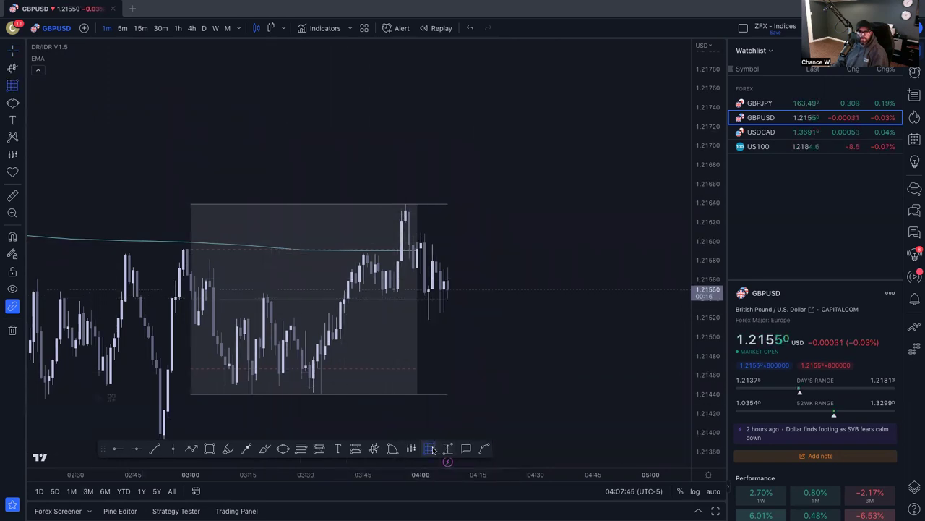
left_click(397, 210)
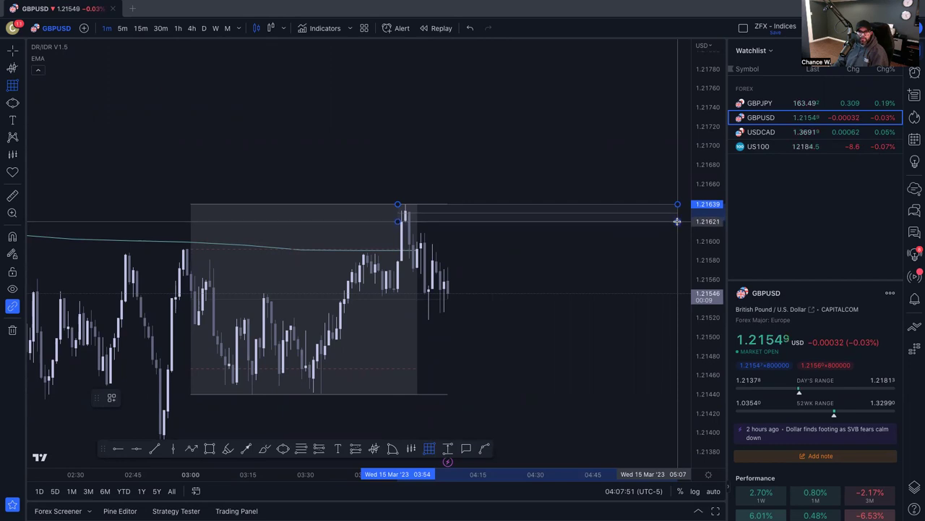
left_click(680, 225)
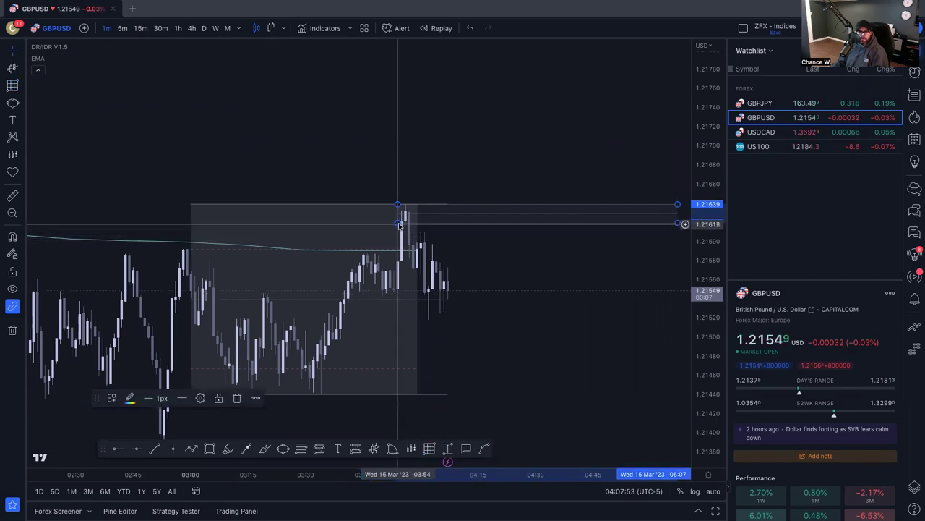
left_click_drag(405, 225, 471, 228)
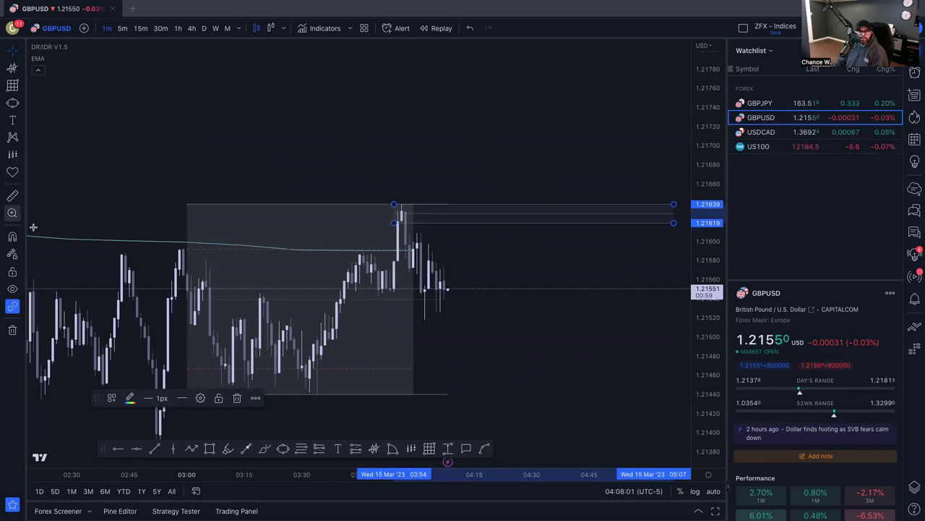
Place a short position at the Gann box's middle line with entry about 1.21628, stop about 1.21655 and target about 1.21439, starting near 04:09
left_click(318, 448)
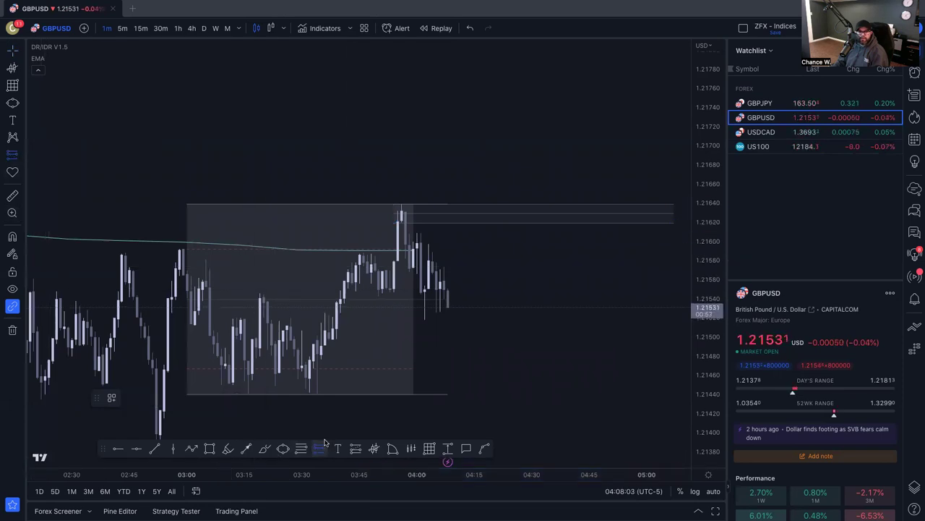
left_click(474, 214)
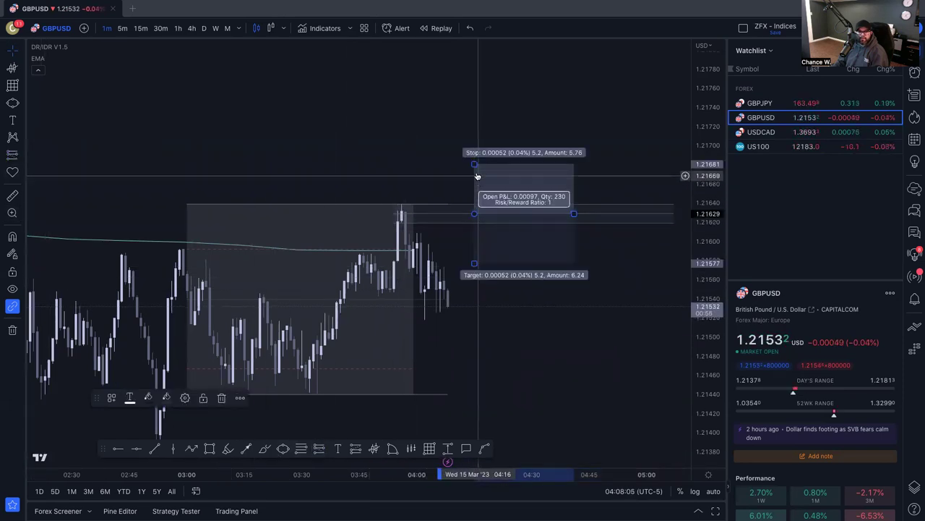
left_click_drag(473, 162, 474, 187)
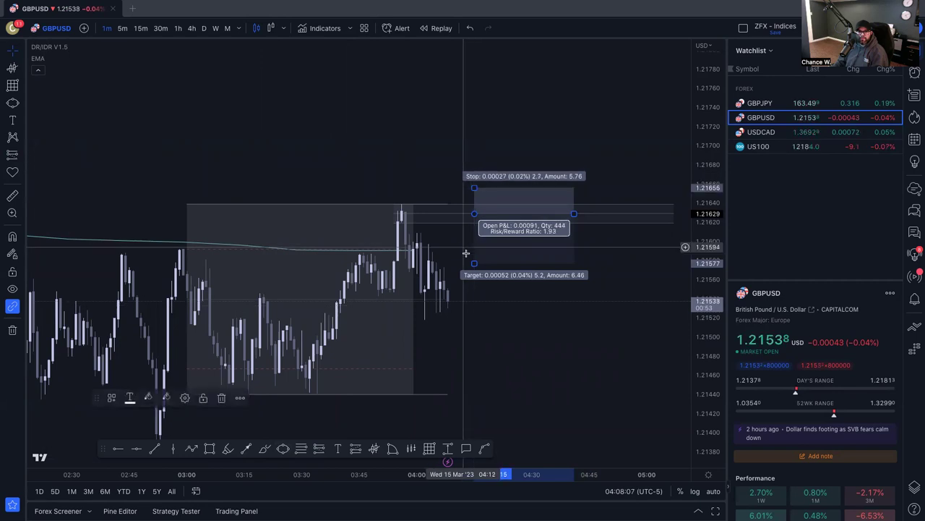
left_click_drag(473, 263, 459, 394)
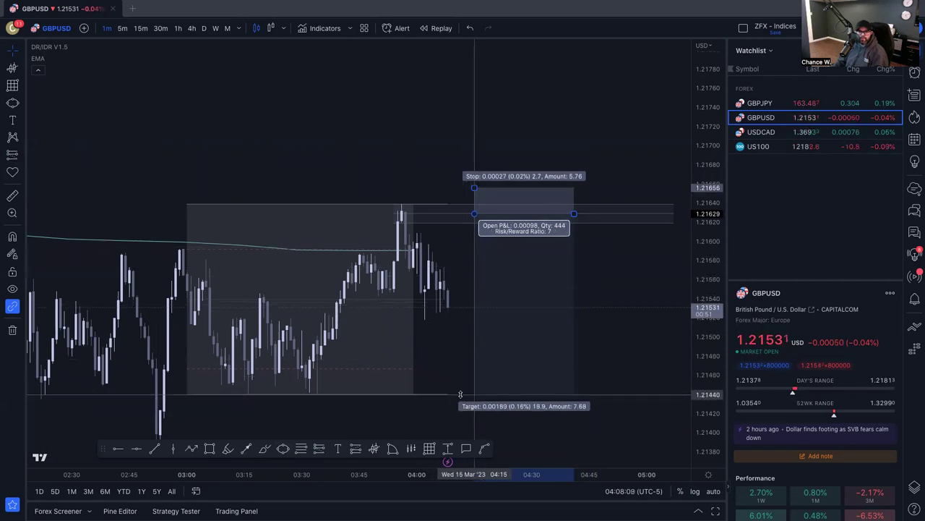
left_click(640, 337)
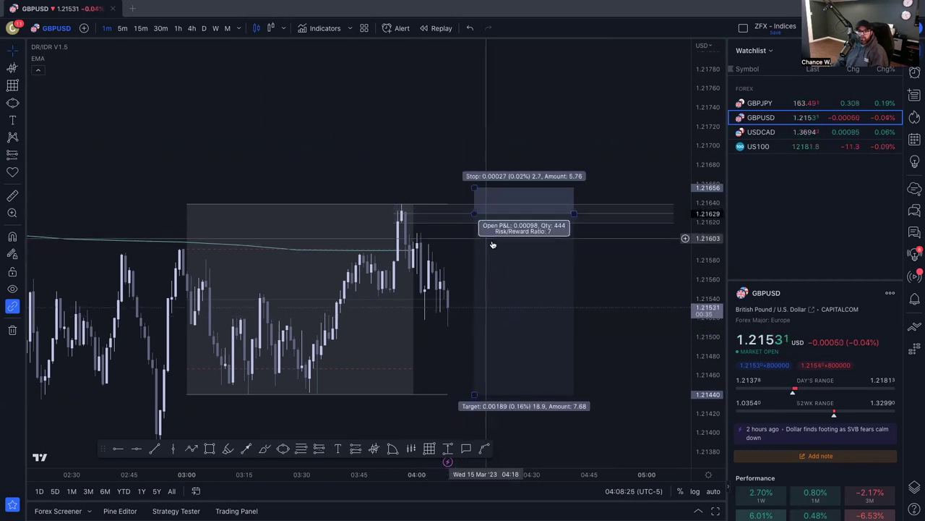
left_click_drag(492, 241, 471, 243)
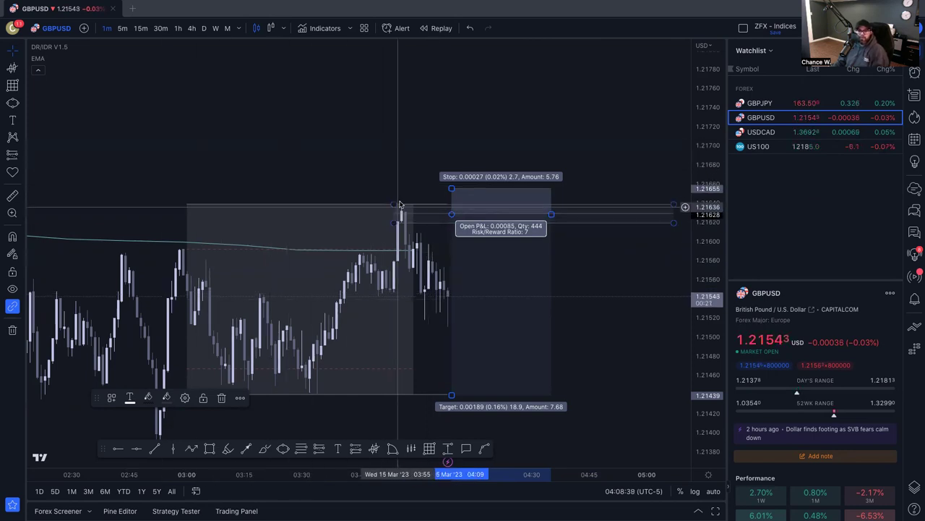
Stretch the Gann box's upper corner to about 1.21753 at 03:17, and delete both the short position and the box
left_click_drag(396, 205, 252, 95)
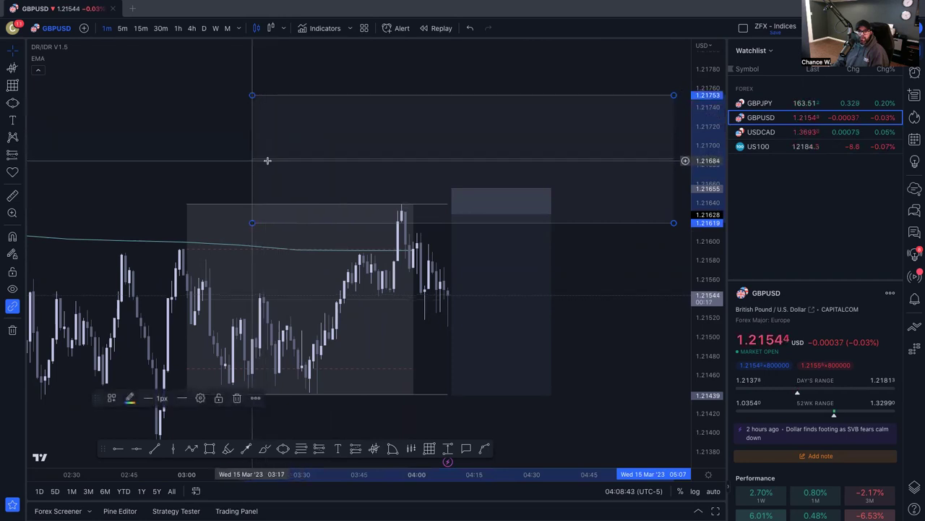
left_click(510, 206)
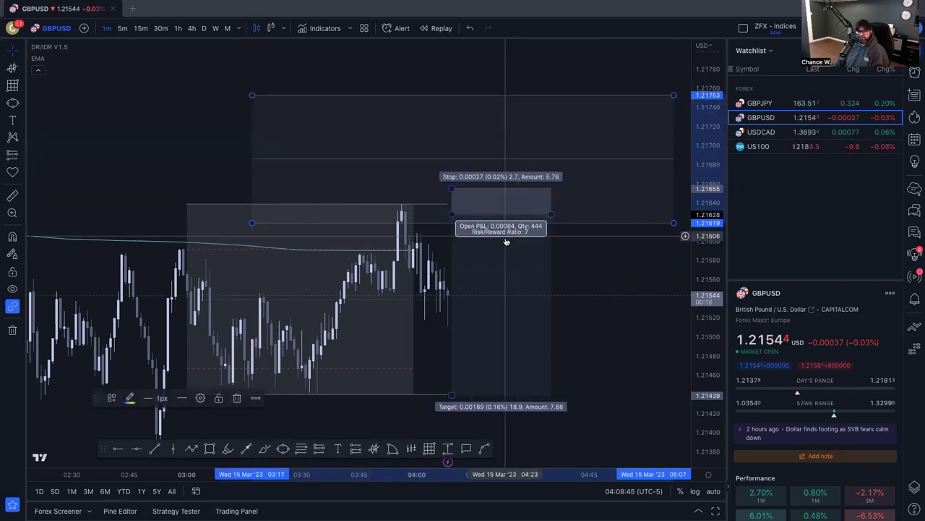
key("Delete")
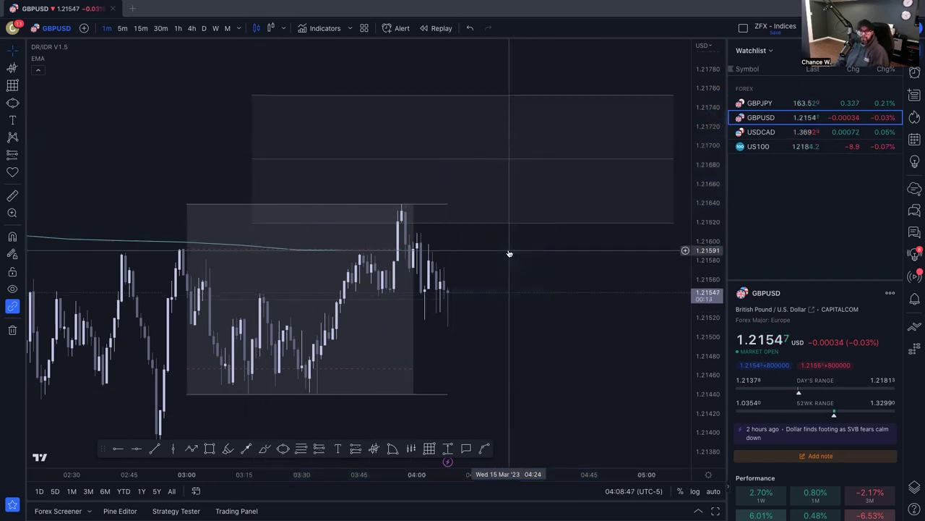
left_click(463, 162)
key("Delete")
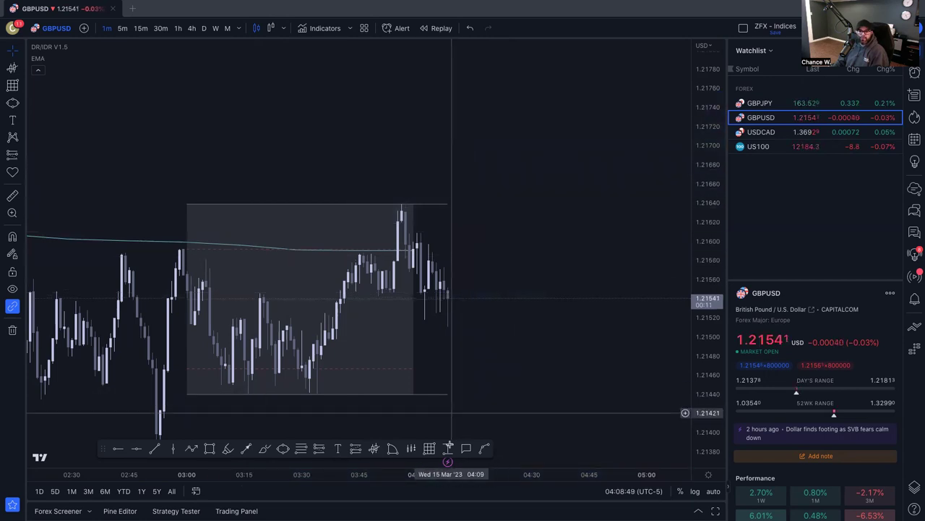
Draw a curve above the latest swing high from about 03:51 to 04:04 and arch its middle up to about 1.2168
left_click(382, 190)
left_click(432, 190)
left_click(405, 197)
left_click_drag(405, 197, 405, 168)
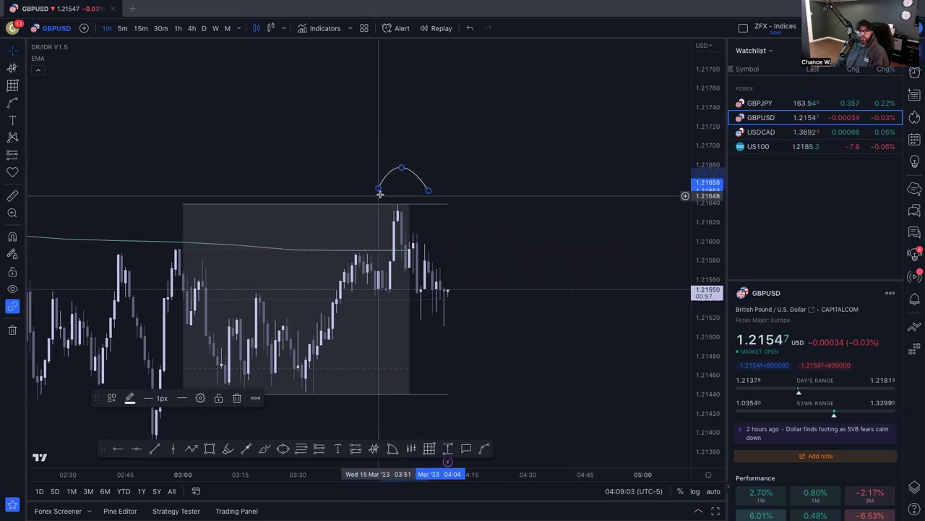
Lower the curve's left end to about 1.21653, delete the curve, and shift the favourites toolbar slightly lower
left_click_drag(375, 191, 375, 193)
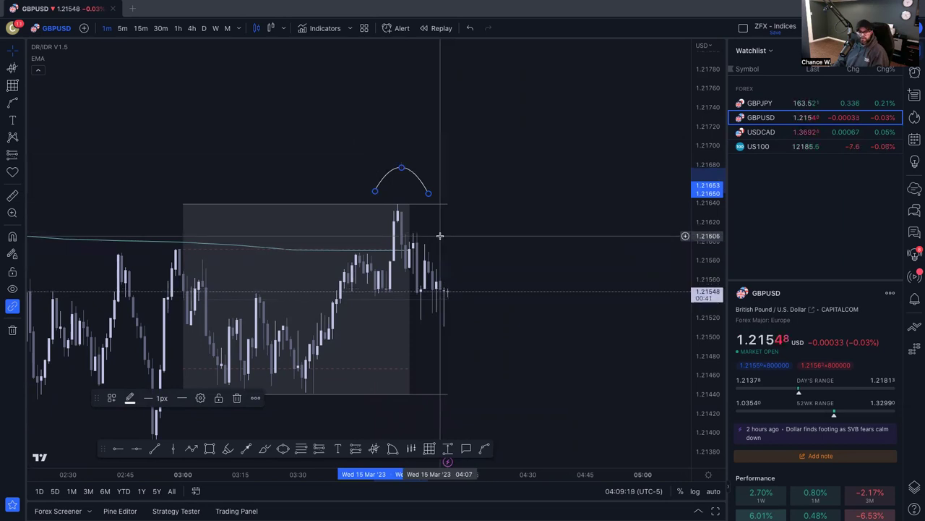
key("Delete")
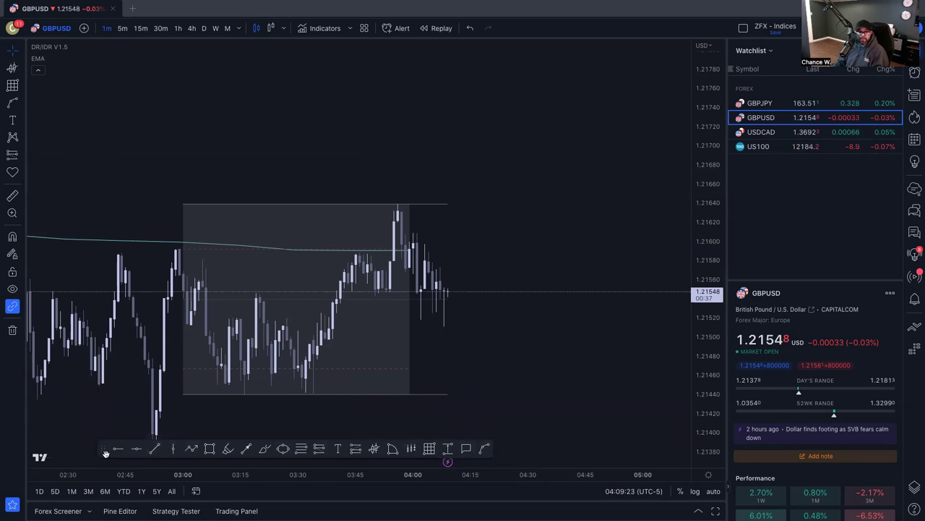
left_click_drag(104, 453, 103, 455)
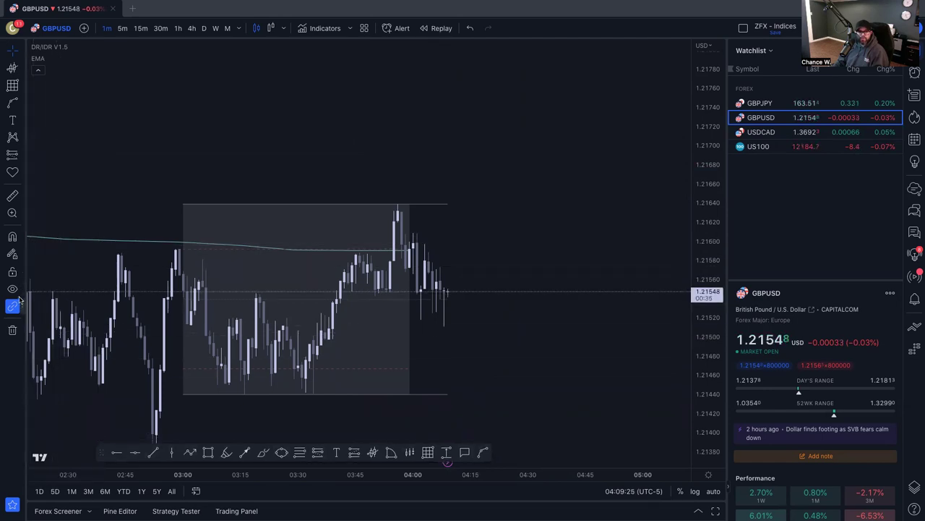
Mark twelve scattered Highlighter dots above and beside the GBPUSD price action, between about 1.2163 and 1.2175
left_click(228, 453)
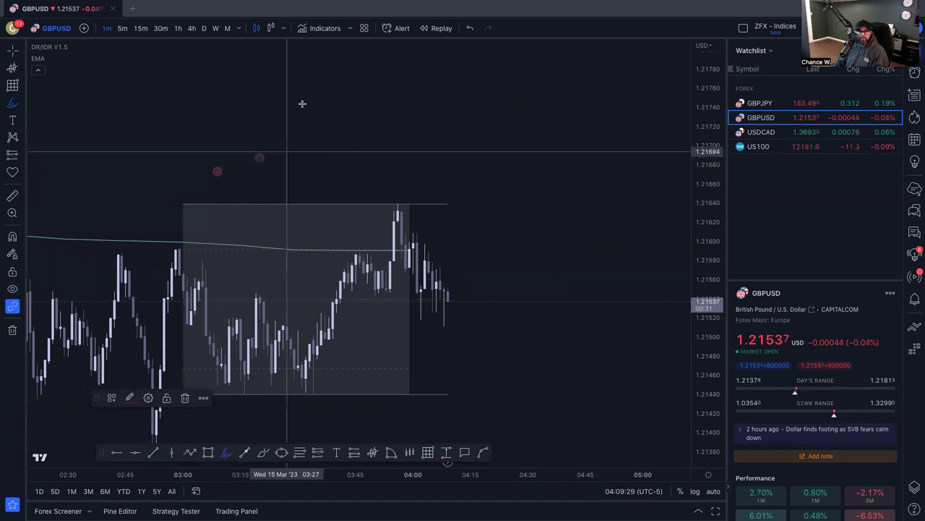
left_click(325, 200)
left_click(377, 135)
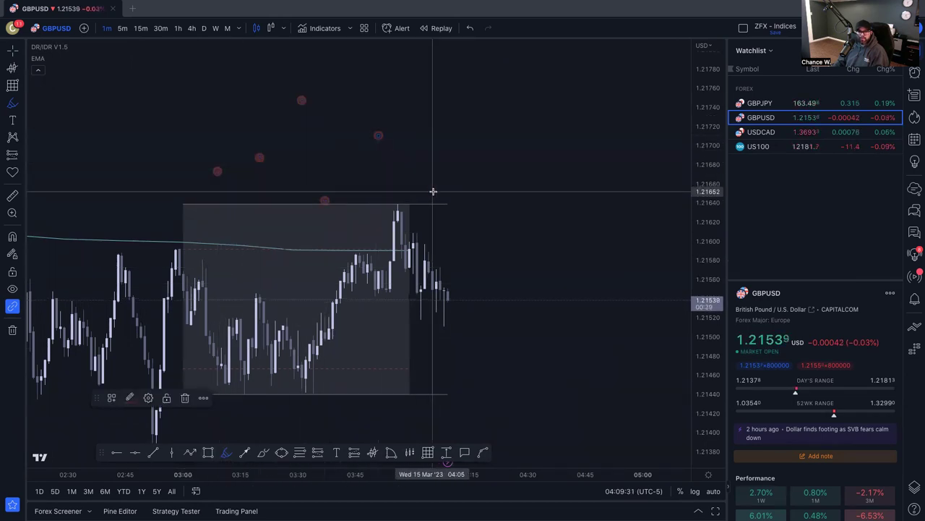
left_click(431, 104)
left_click(474, 184)
left_click(501, 137)
left_click(535, 199)
left_click(562, 157)
left_click(573, 211)
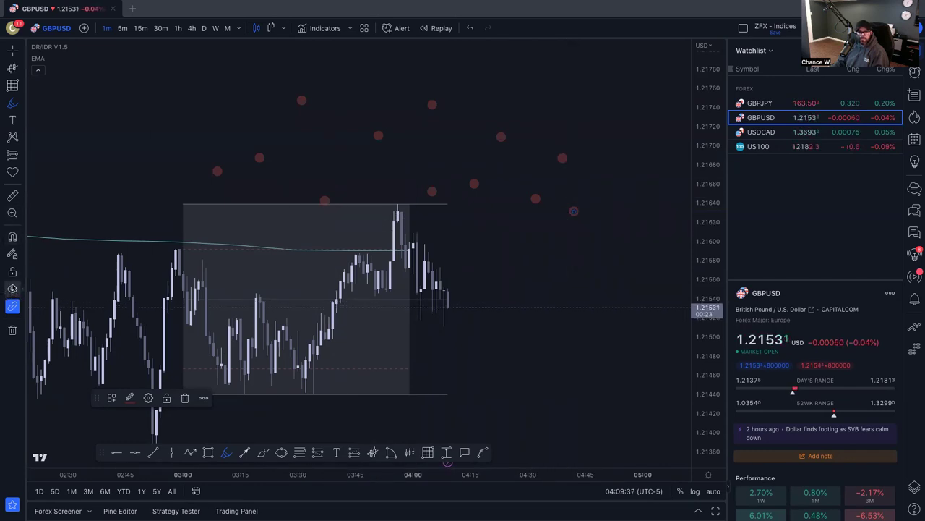
Hide all drawings, indicators, positions and orders on the chart and show them again, twice in a row
left_click(11, 290)
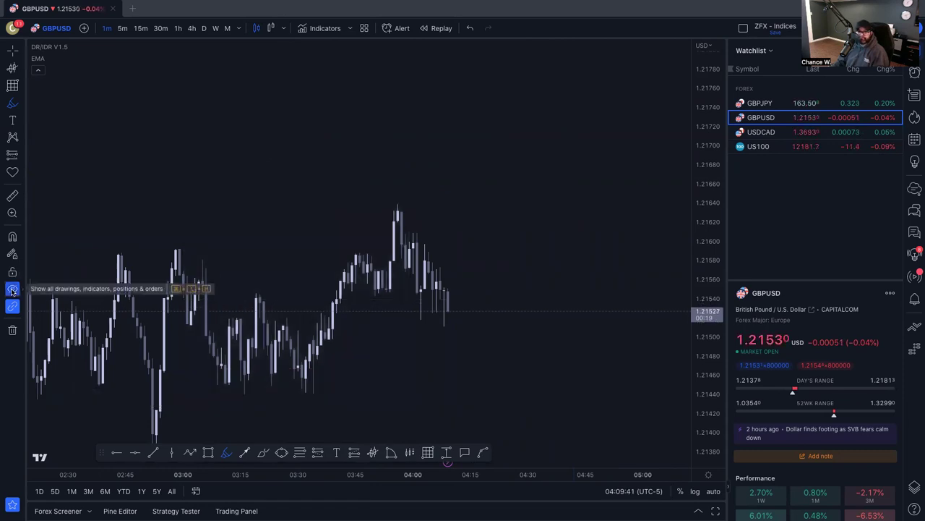
left_click(11, 290)
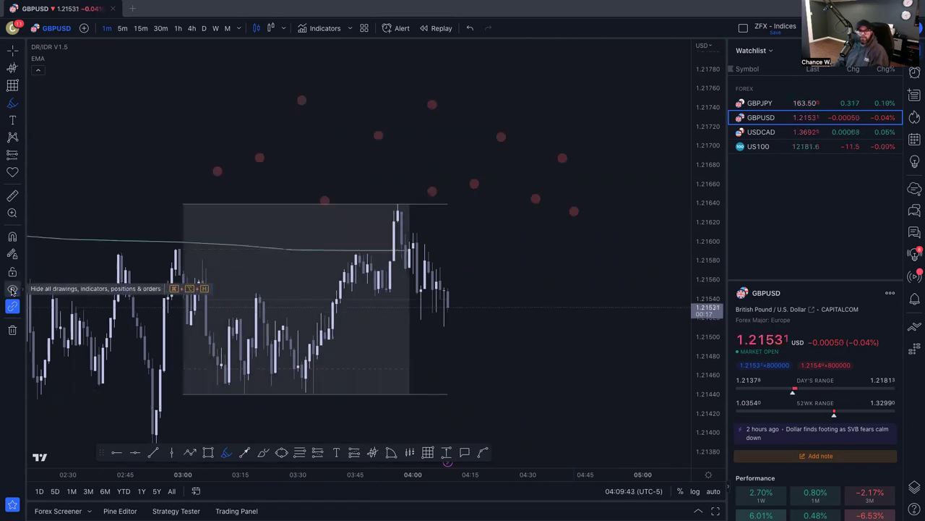
left_click(11, 290)
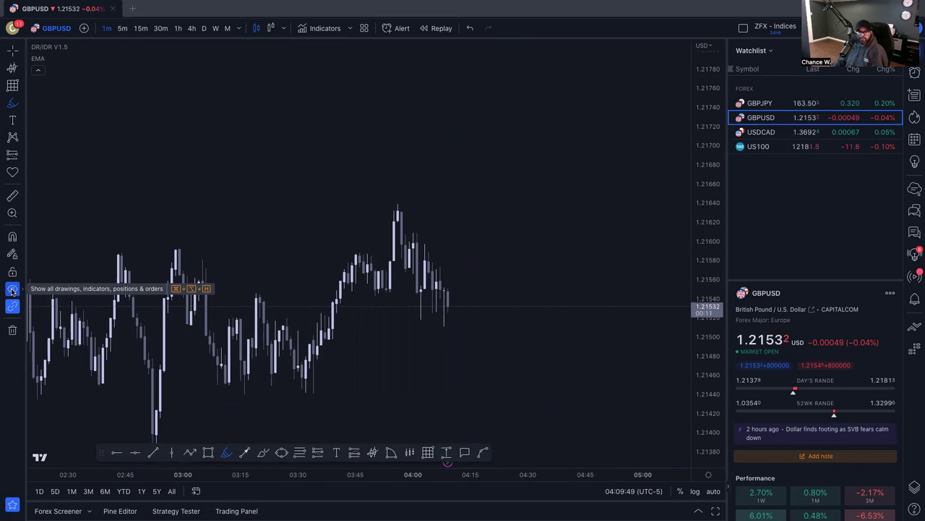
left_click(12, 290)
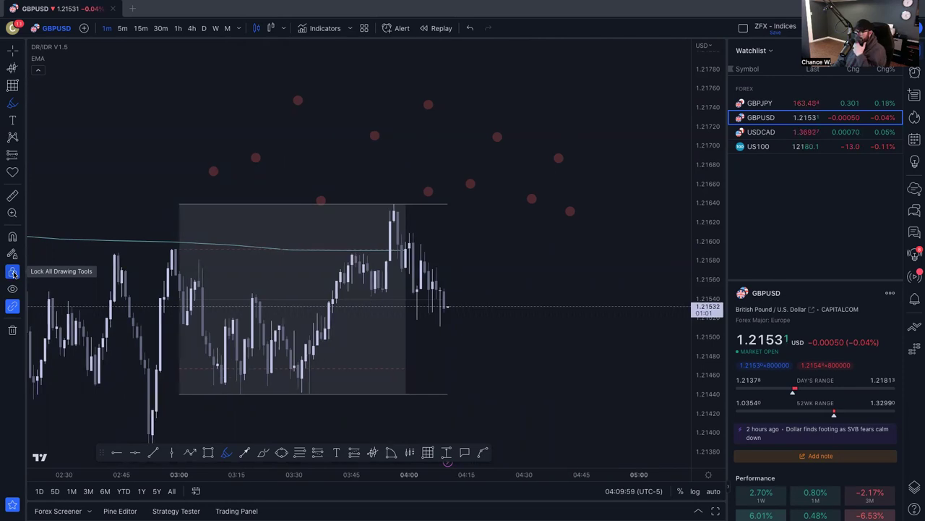
Close the stray symbol search and remove all the Highlighter dots from GBPUSD through the object tree
type("-")
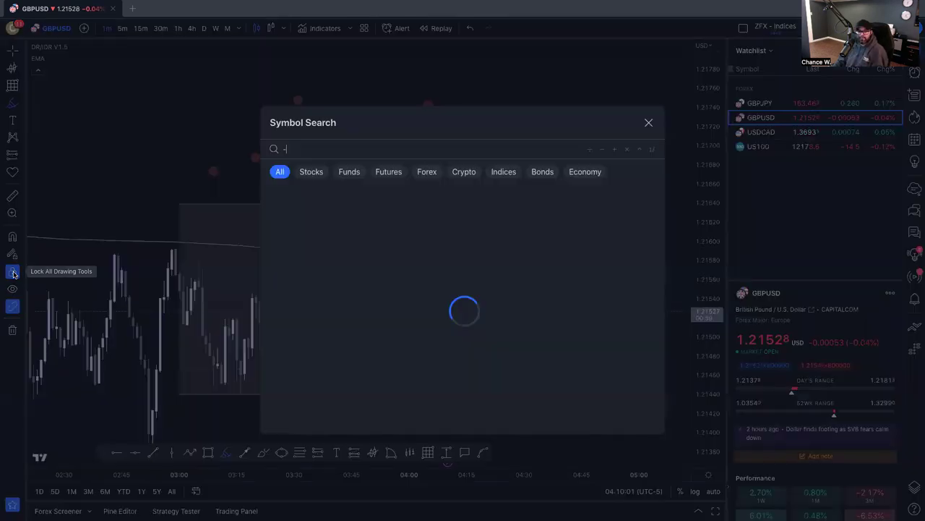
left_click(649, 123)
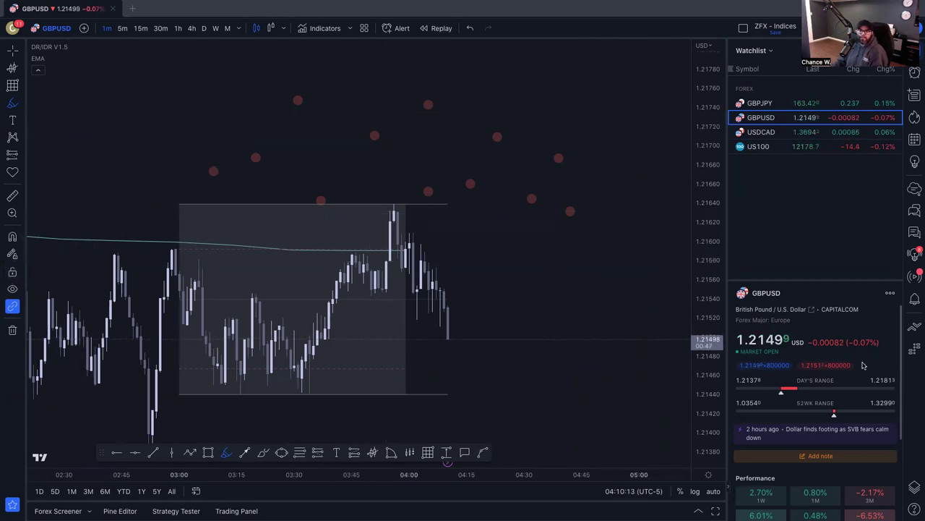
left_click(914, 482)
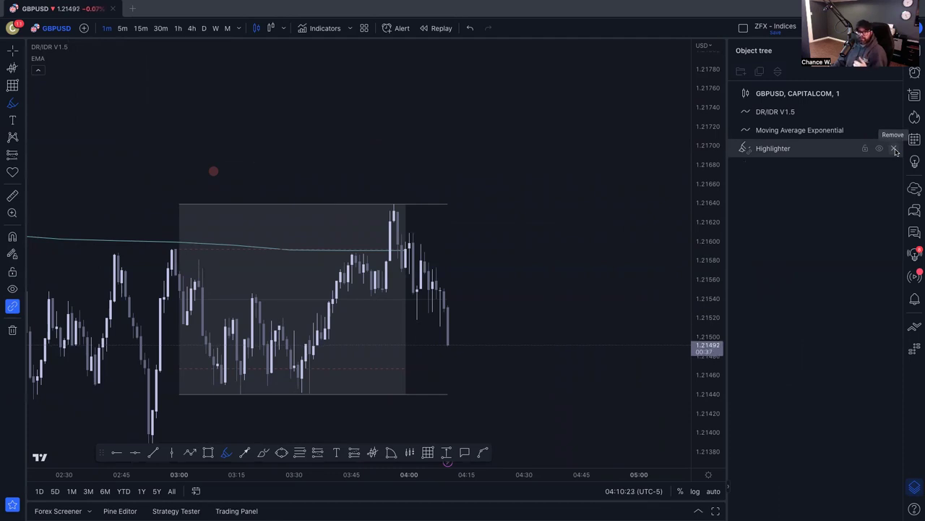
left_click(895, 149)
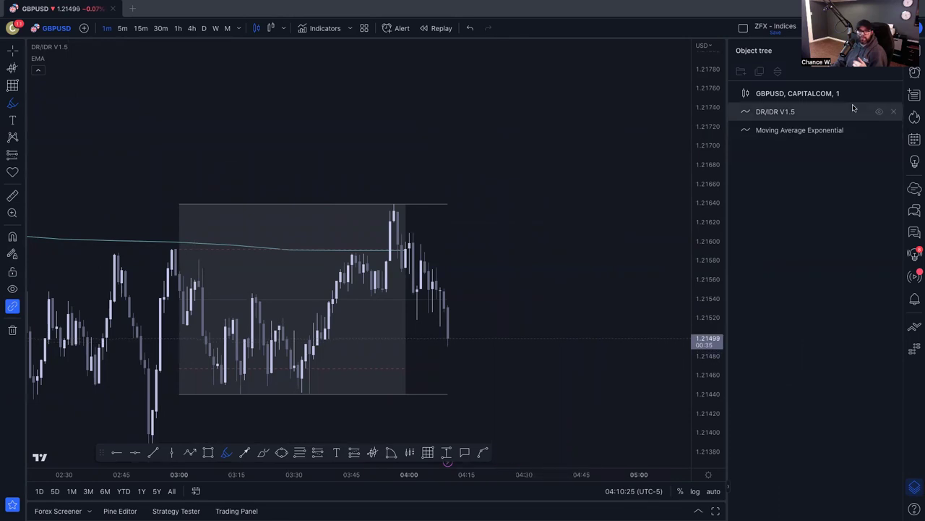
Switch to the US100 chart and draw two short Highlighter strokes and a dot in the empty area after the latest candles
left_click(914, 72)
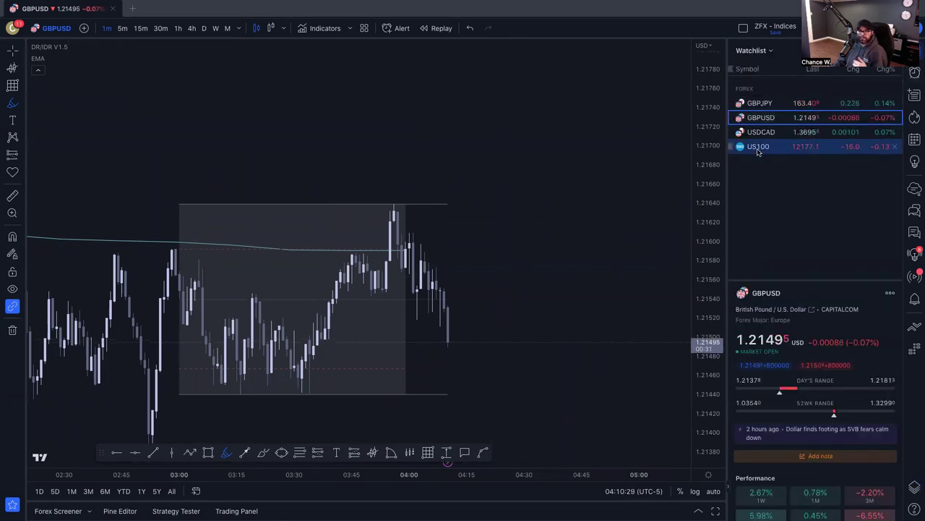
left_click(758, 147)
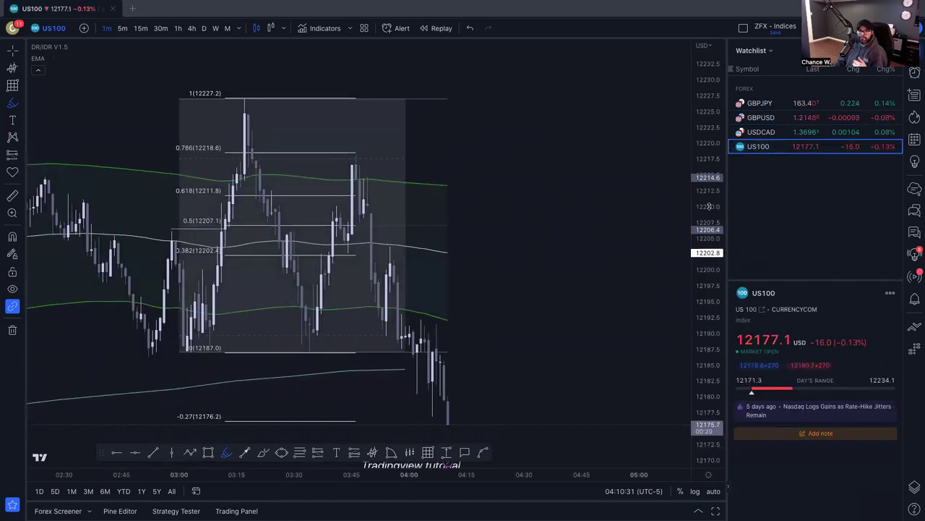
left_click_drag(651, 242, 661, 217)
left_click_drag(555, 274, 600, 238)
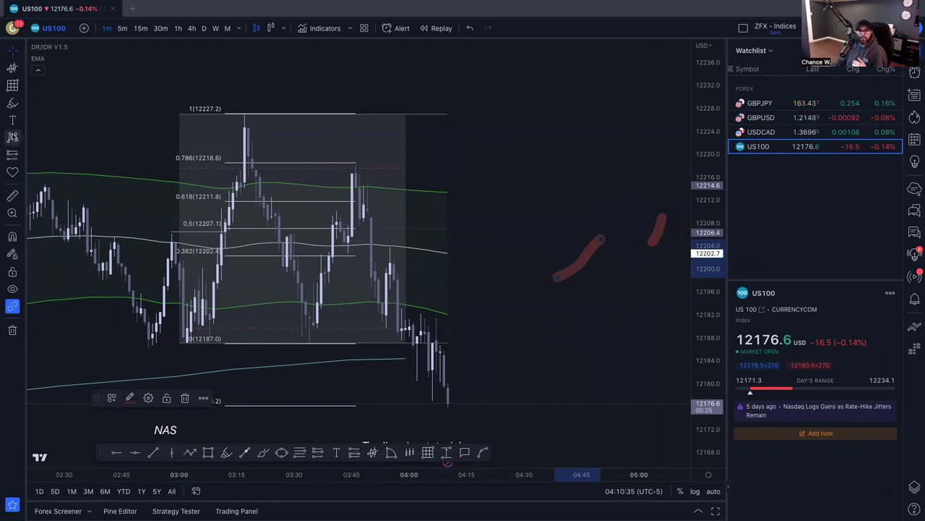
left_click(12, 103)
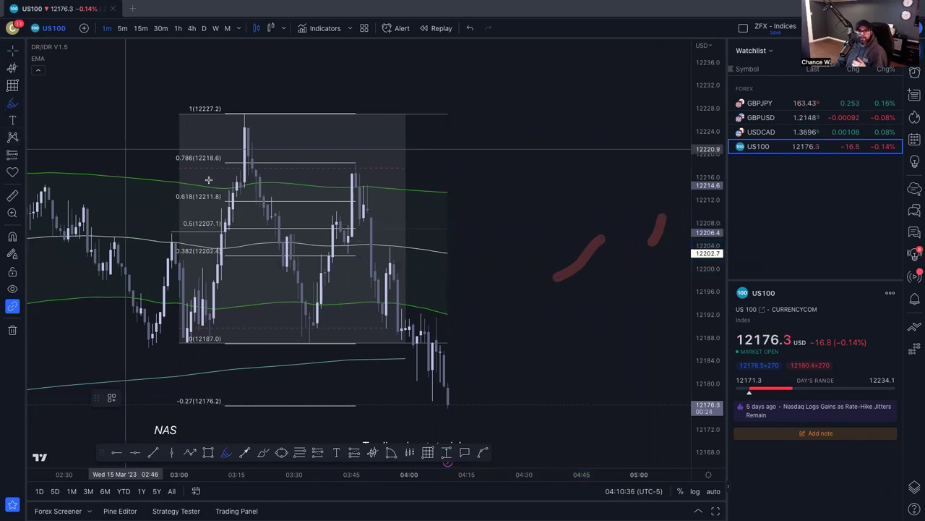
left_click(581, 267)
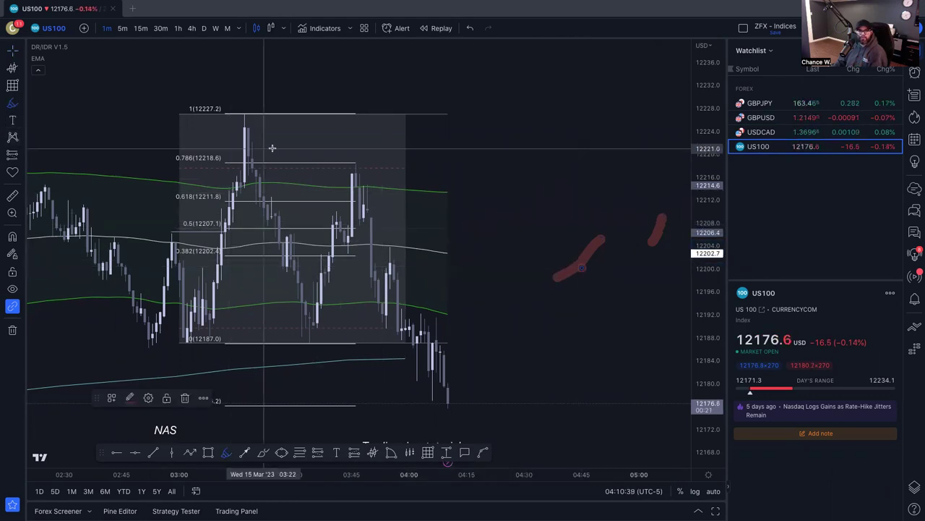
Remove the Anchored VWAP, the three Highlighter marks and the "Tradingview tutorial" text from US100 through the object tree
left_click(915, 486)
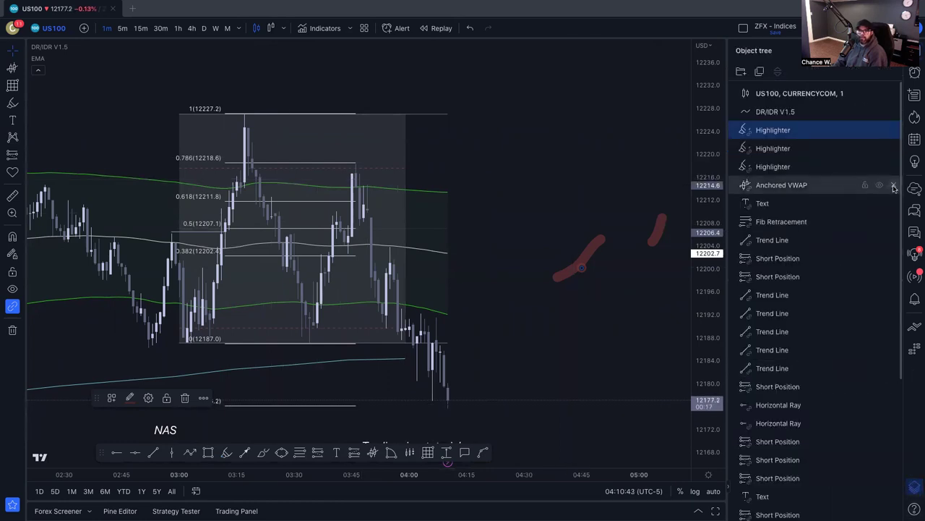
left_click(894, 187)
left_click(892, 166)
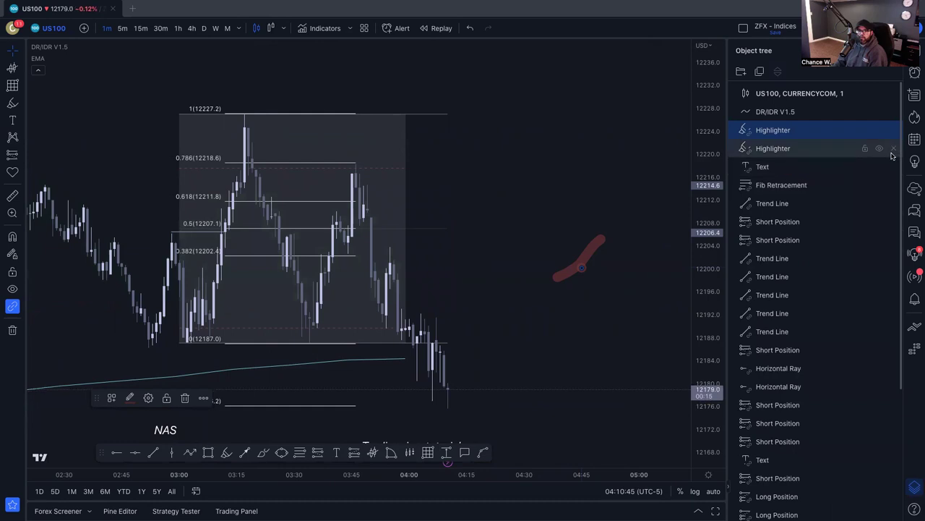
left_click(893, 150)
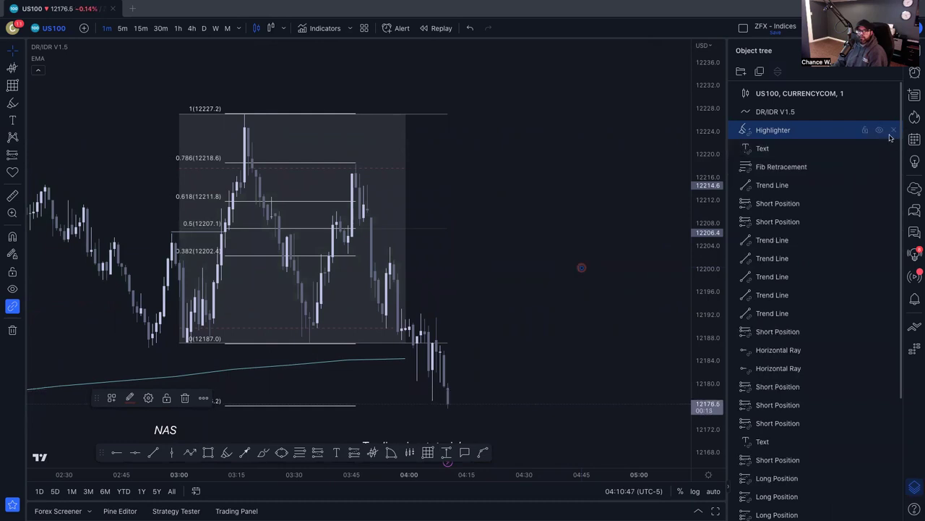
left_click(893, 131)
left_click(893, 131)
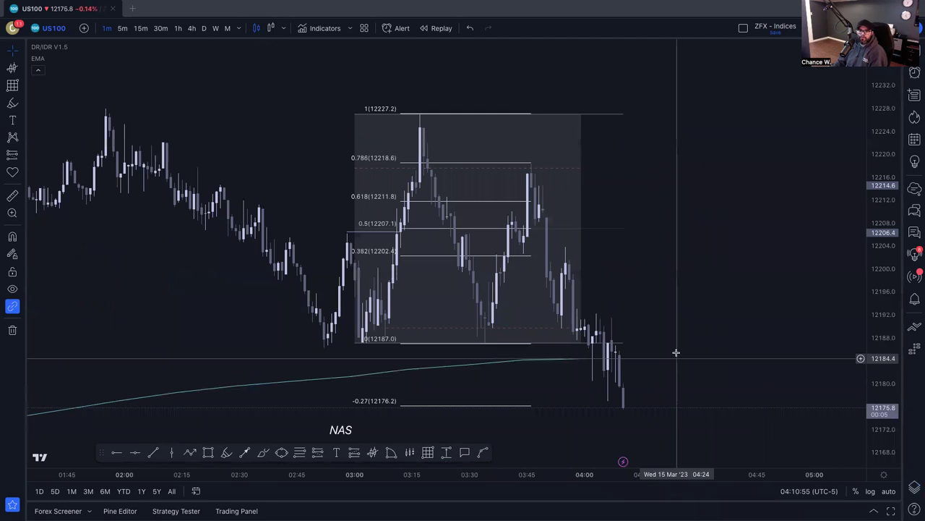
Switch to the GBPJPY chart and set its timeframe to 5 minutes
left_click_drag(659, 323, 586, 326)
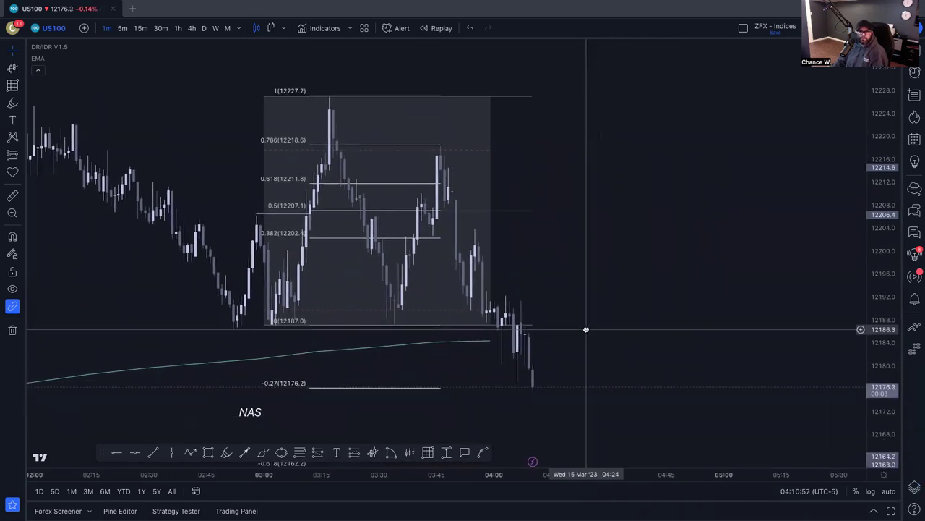
left_click_drag(499, 474, 470, 474)
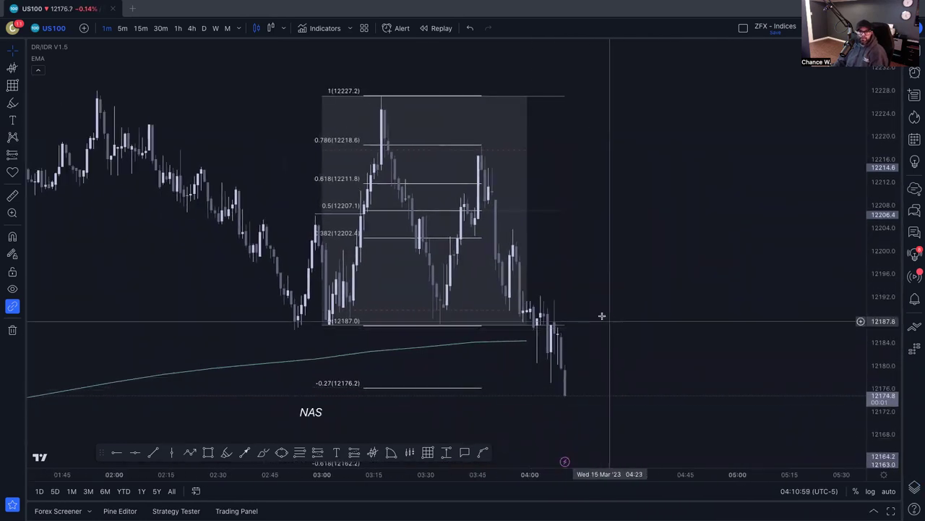
left_click_drag(600, 316, 562, 289)
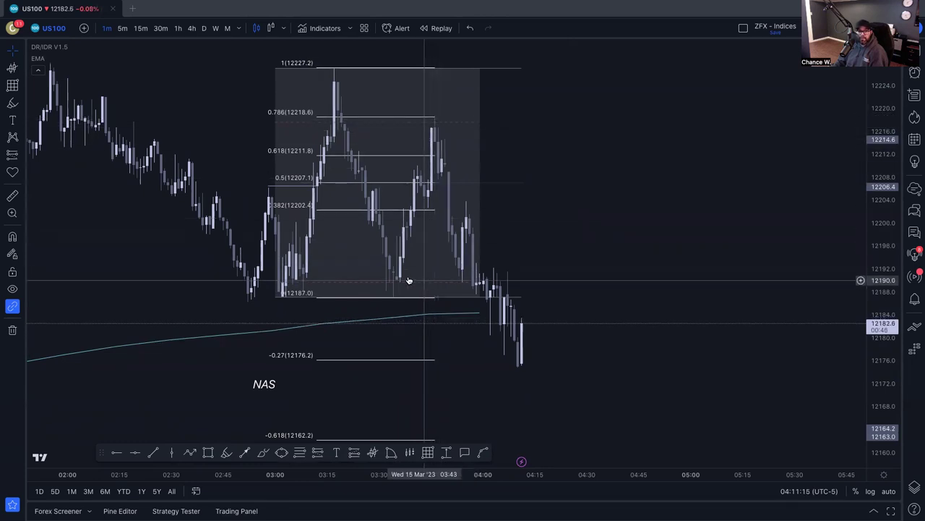
key("space")
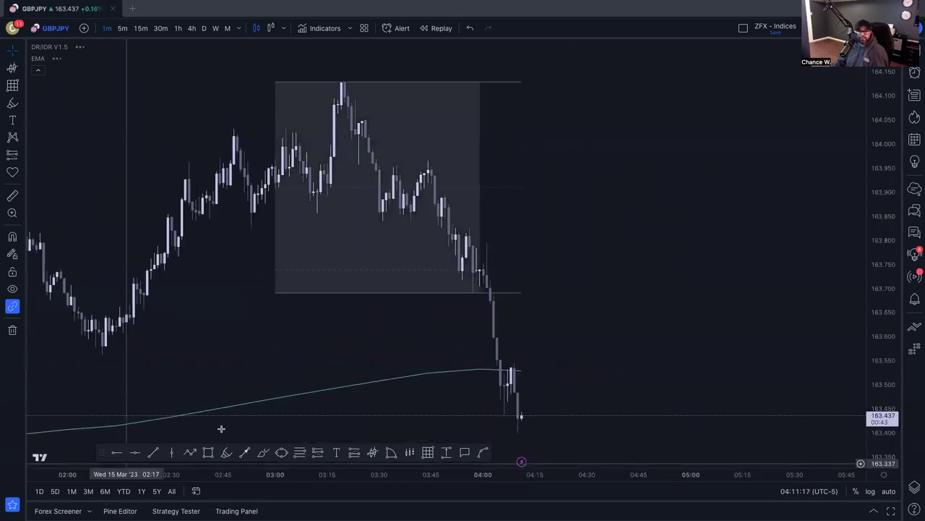
left_click(121, 29)
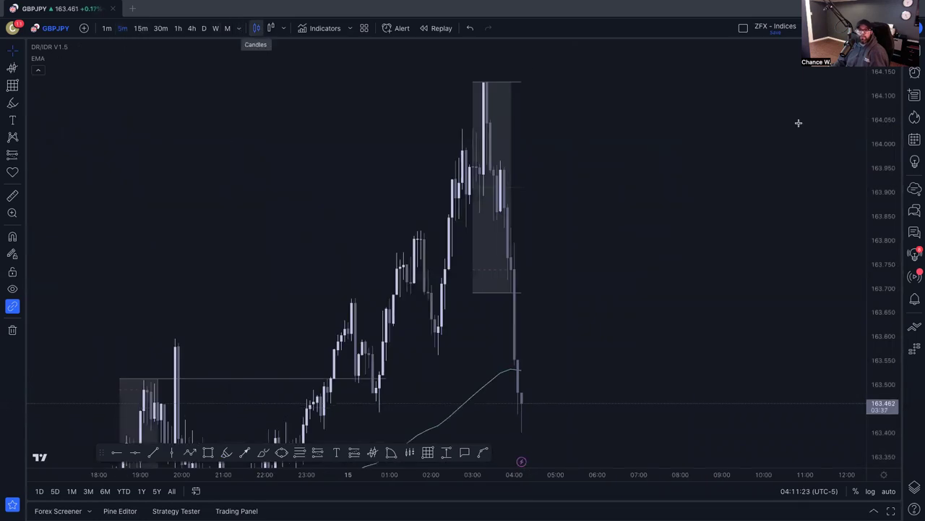
Return to the US100 chart and set its timeframe to 1 minute, with the 03:00 range and Fibonacci levels in view
left_click(915, 73)
left_click(794, 152)
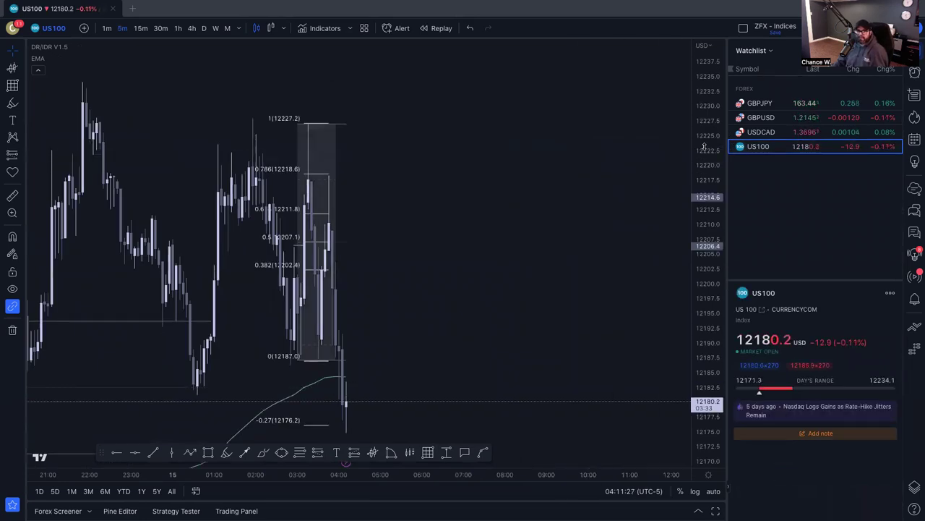
left_click_drag(699, 217, 699, 237)
left_click_drag(556, 267, 612, 255)
scroll(612, 254, "up", 4)
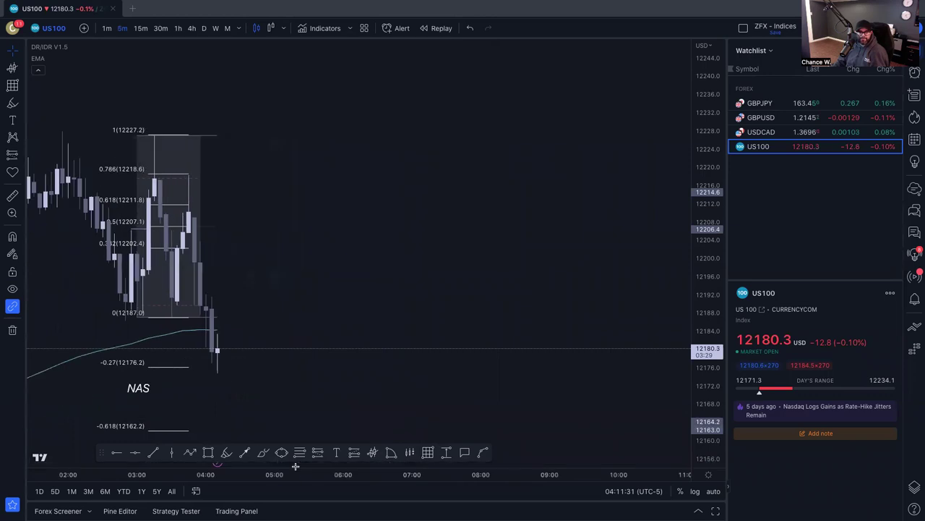
left_click_drag(280, 306, 499, 279)
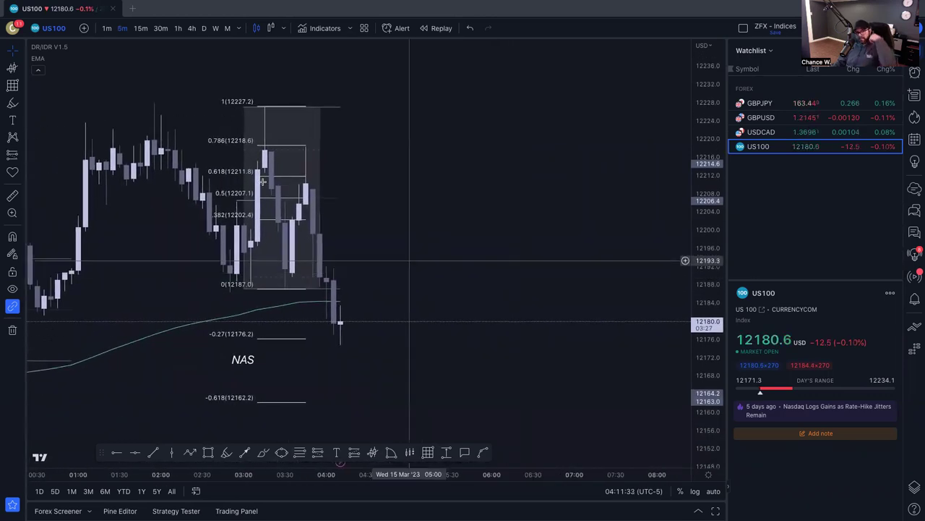
left_click(108, 28)
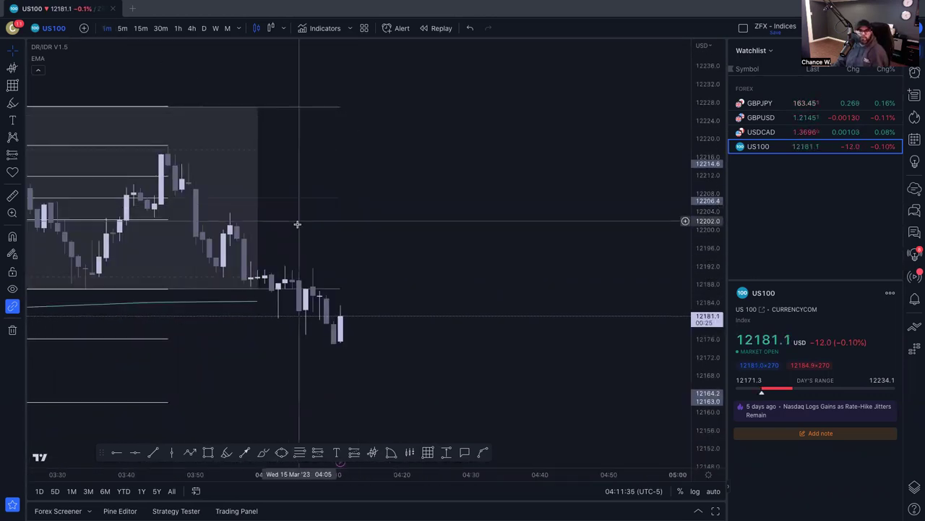
scroll(436, 316, "down", 3)
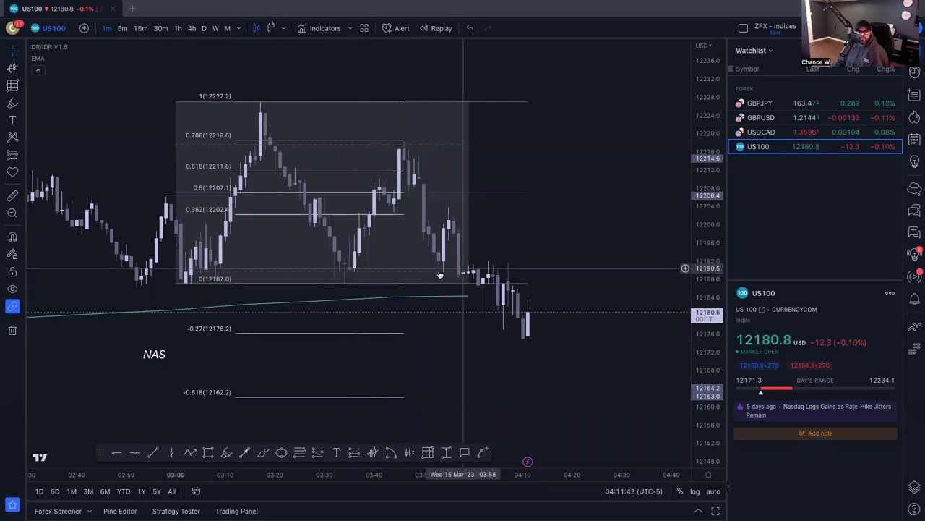
Draw a horizontal trend line along the 03:00 range low at about 12187.4, from about 03:34 to 04:01
left_click(116, 452)
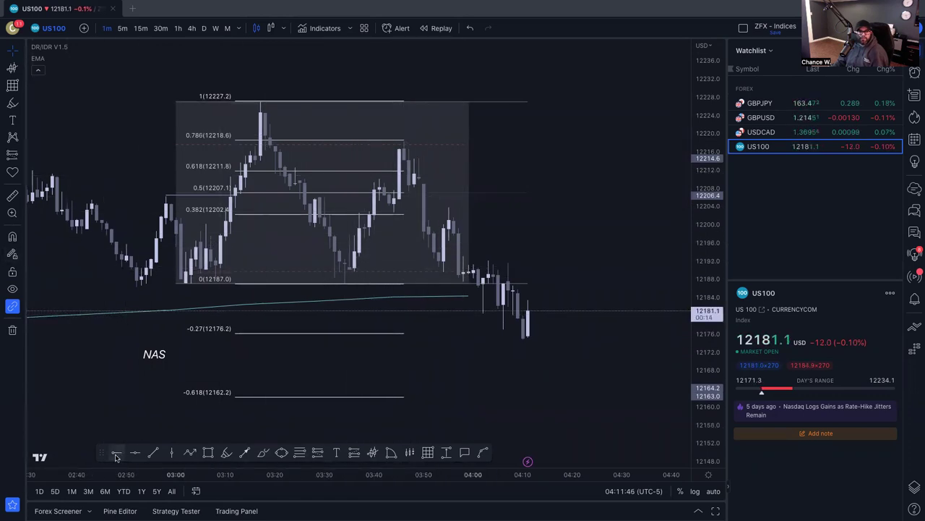
left_click(156, 453)
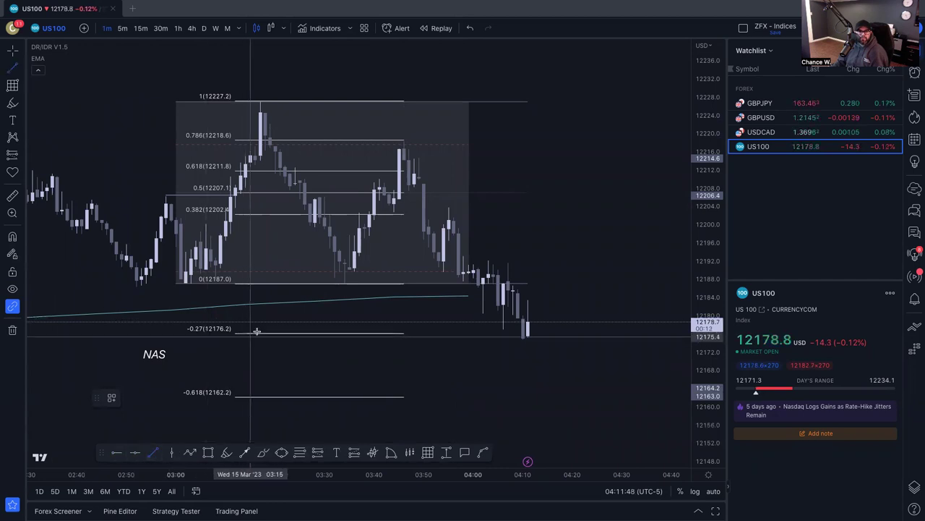
left_click(343, 282)
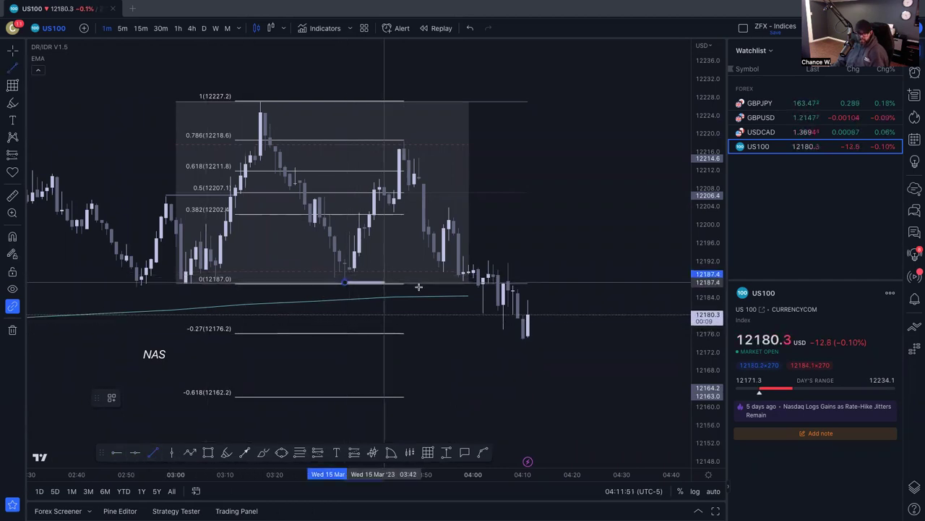
left_click(478, 283)
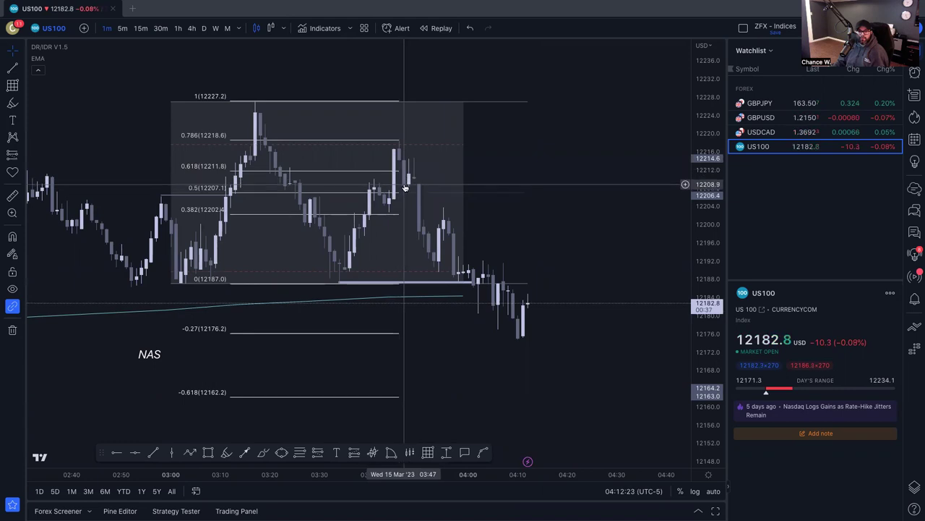
Place a Short Position at 03:47 with entry 12208.6, stop 12219.8 and target 12186.0, and delete it from the chart
key("alt+f")
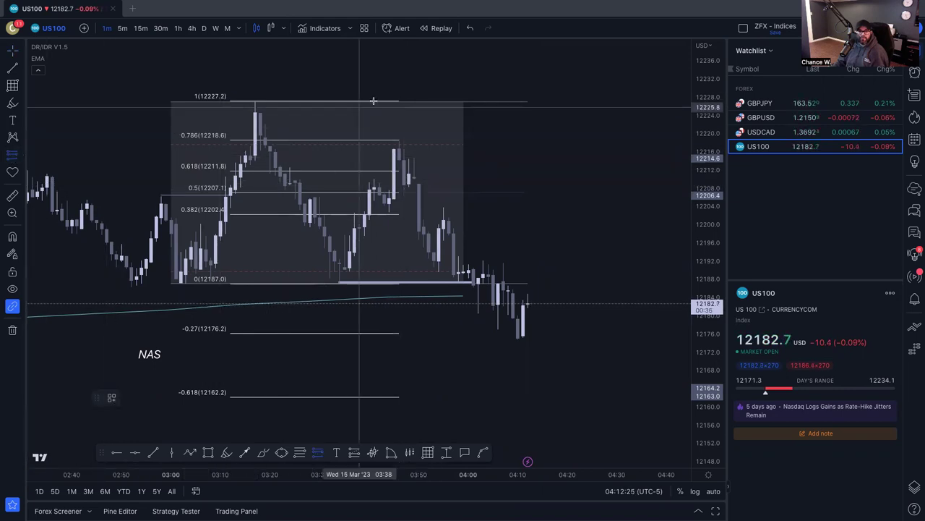
left_click(404, 186)
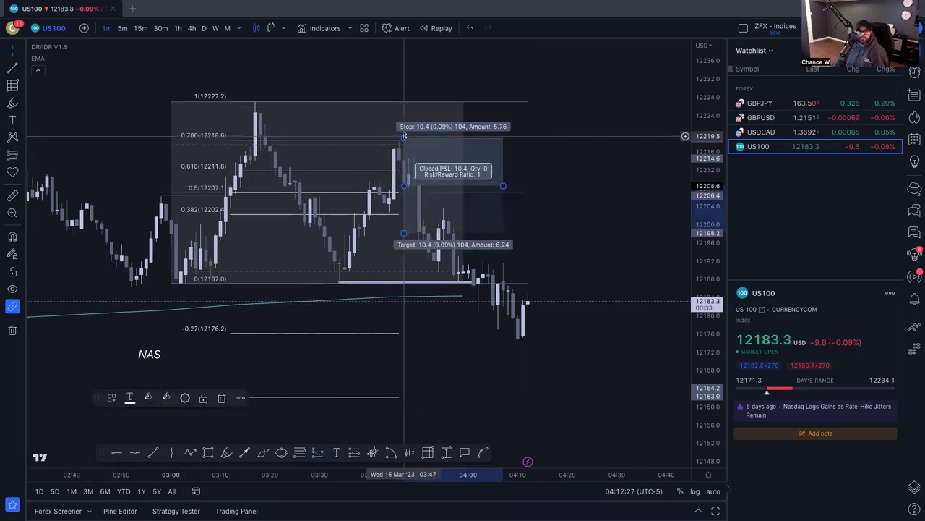
left_click_drag(403, 133, 402, 136)
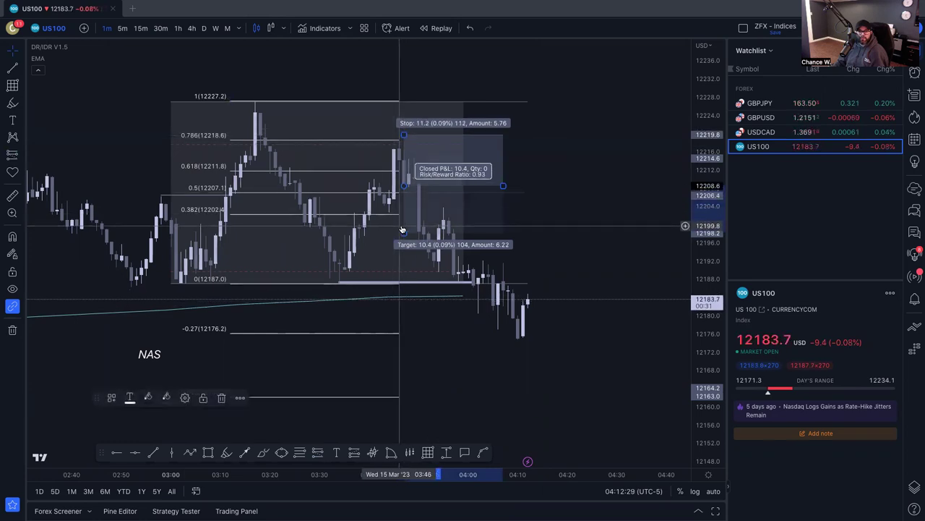
left_click_drag(402, 232, 402, 284)
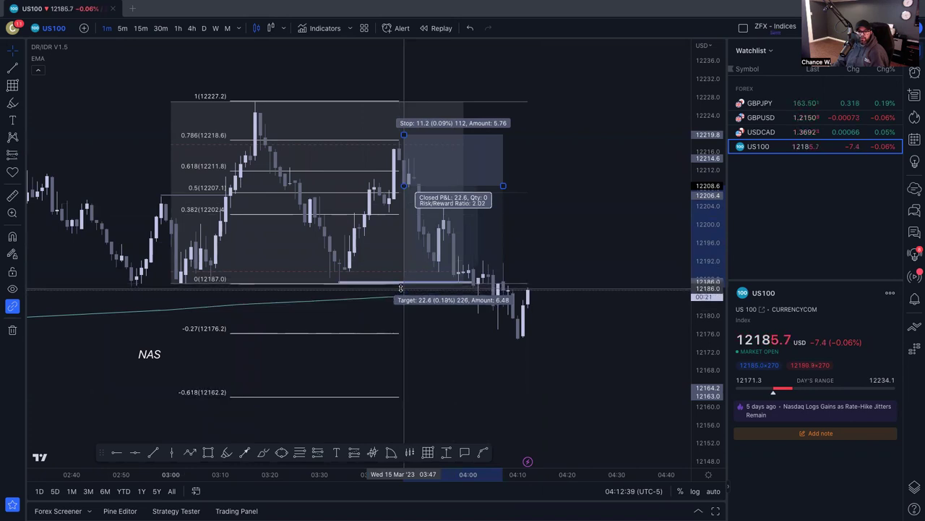
left_click(573, 220)
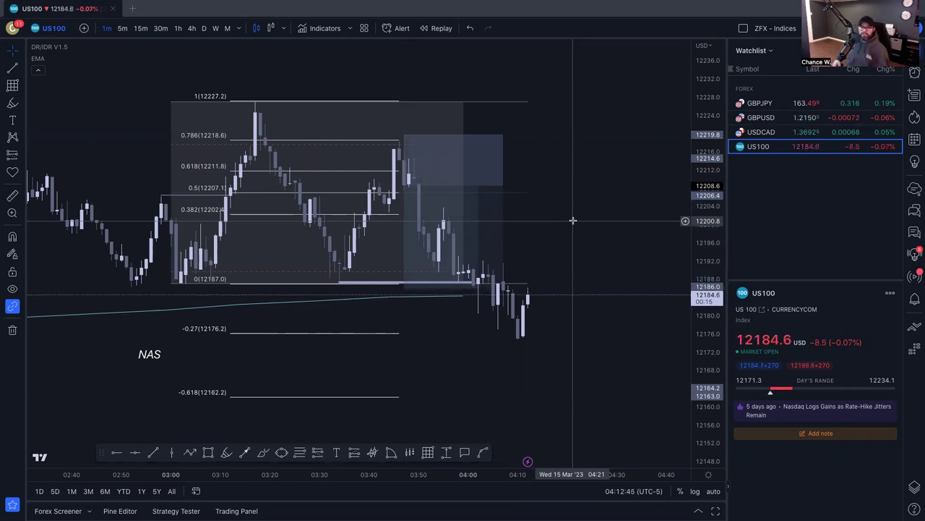
mouse_move(480, 184)
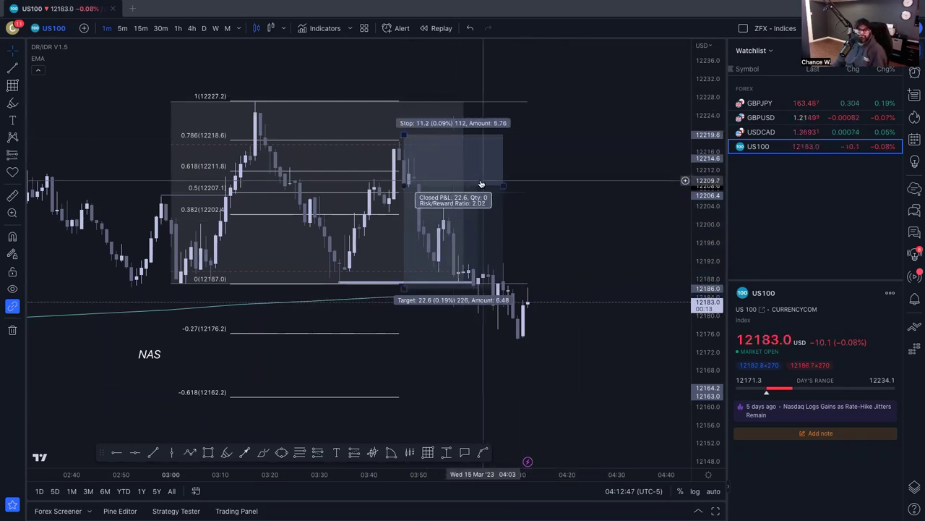
key("Delete")
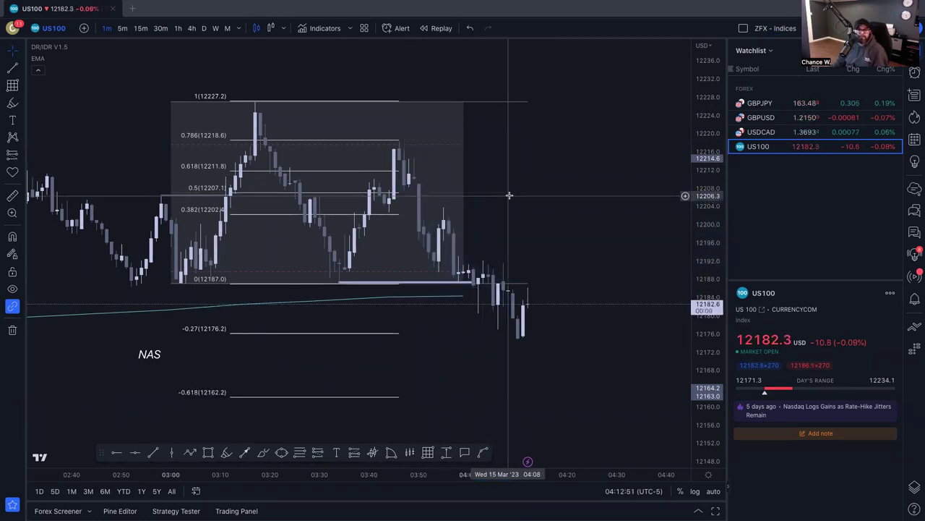
Search the indicators for "moving average" and add the Moving Average to the US100 chart
scroll(438, 478, "down", 3)
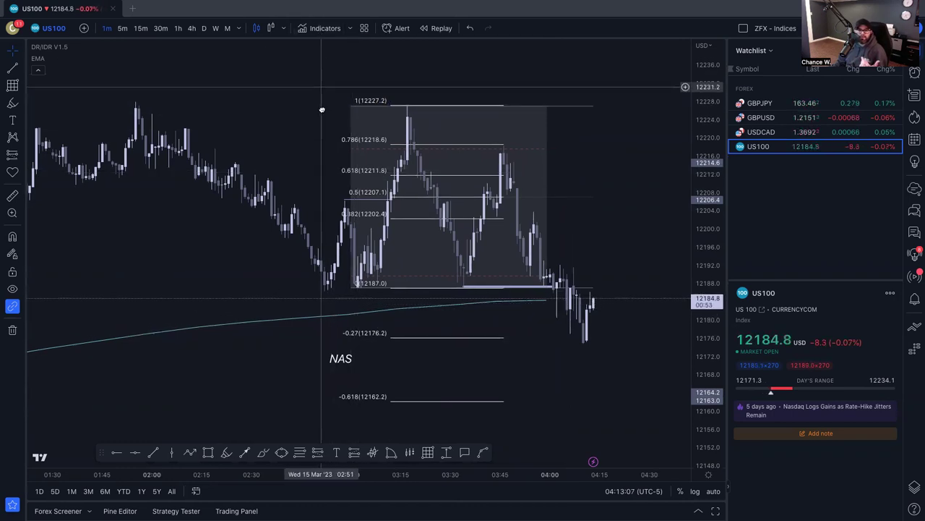
left_click_drag(323, 108, 326, 134)
mouse_move(41, 62)
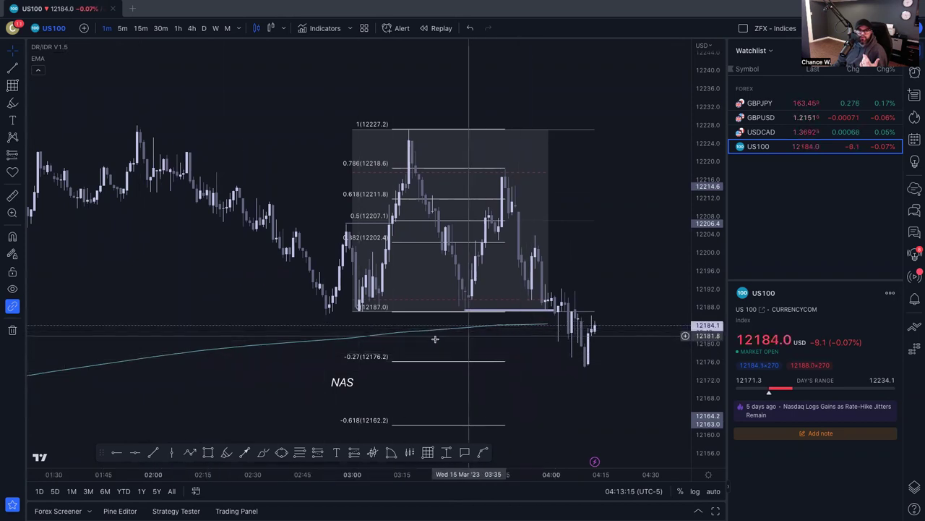
left_click(322, 28)
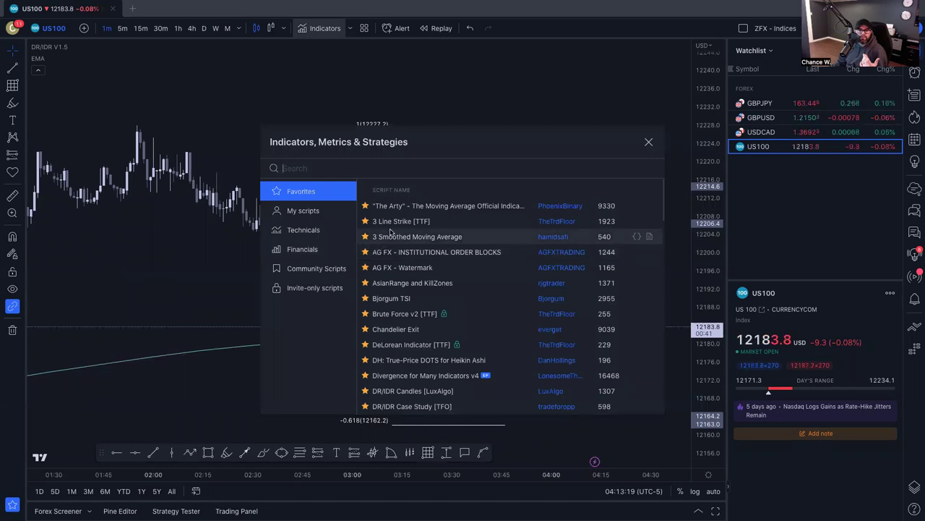
type("moving average")
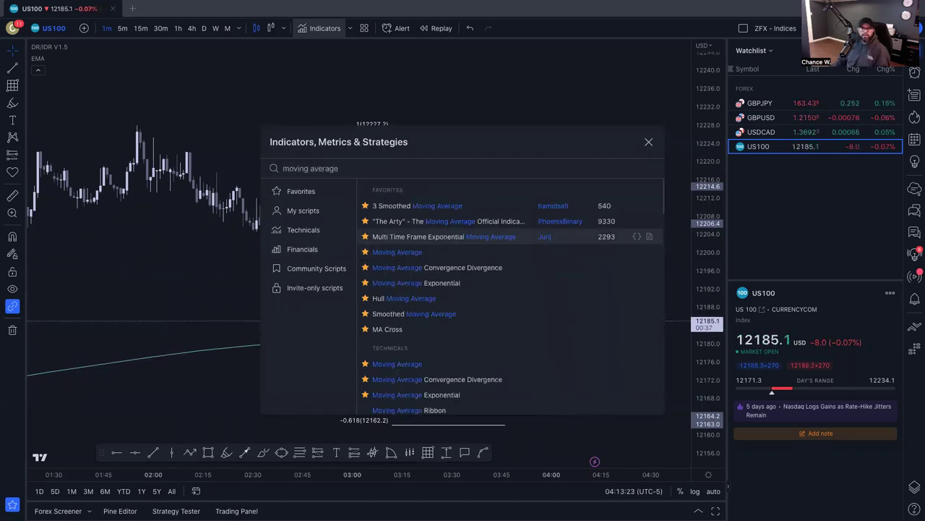
left_click(416, 257)
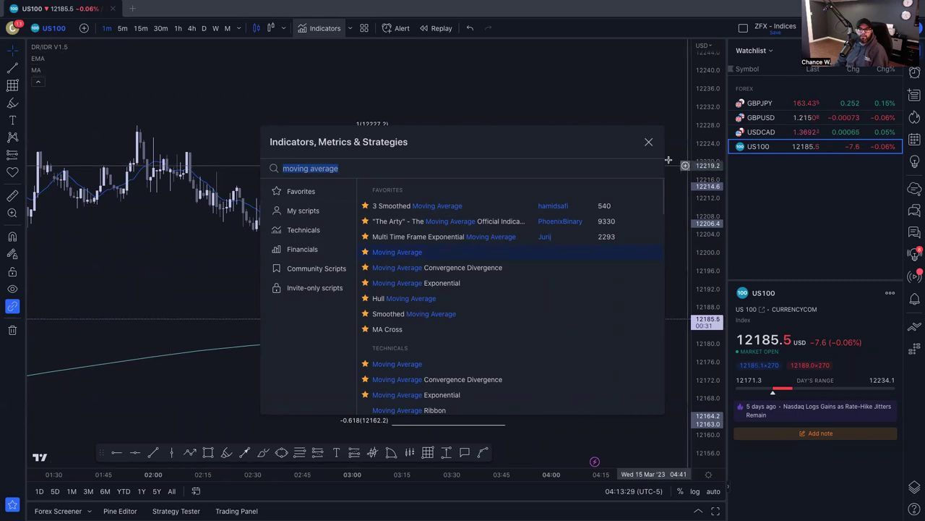
left_click(648, 142)
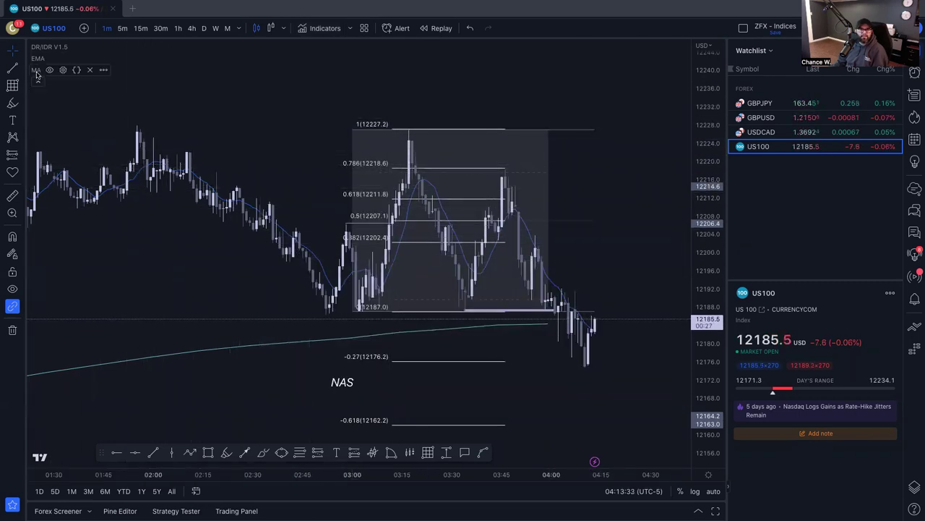
Set the Moving Average's length to 25
left_click(63, 70)
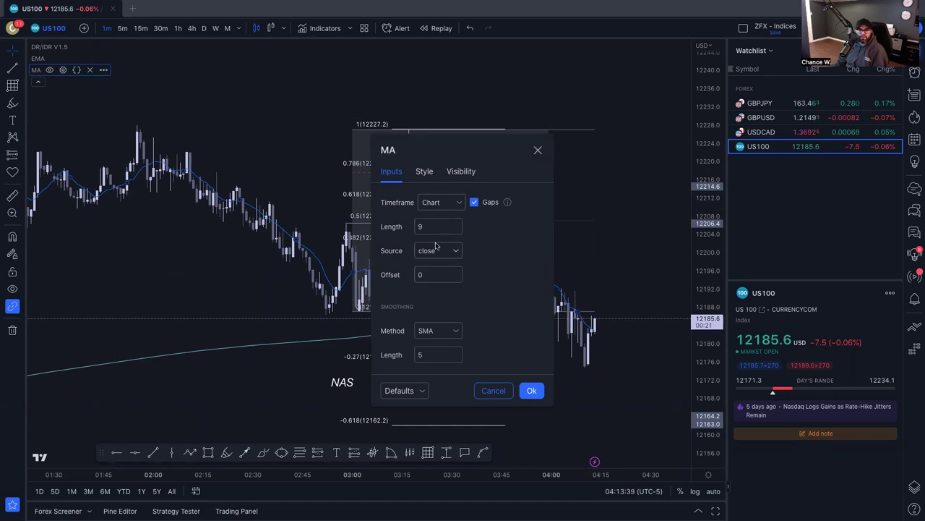
type("25")
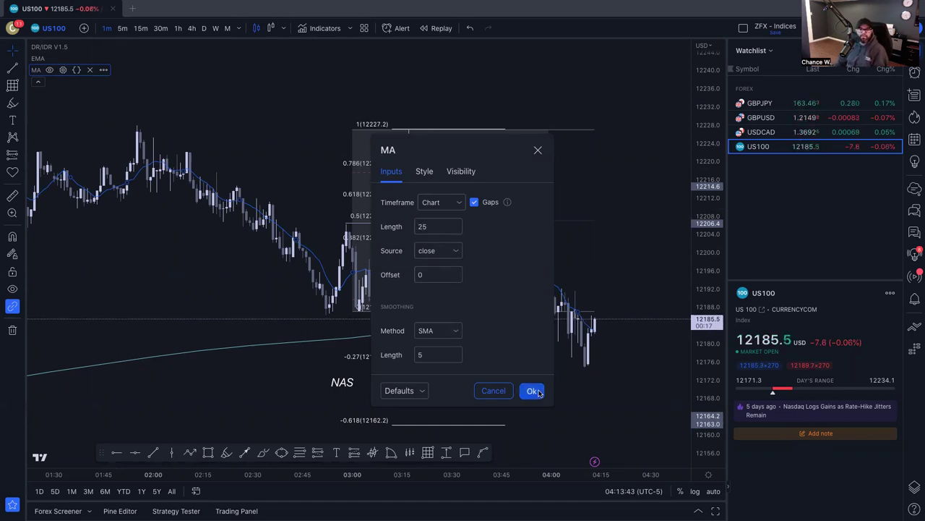
left_click(533, 391)
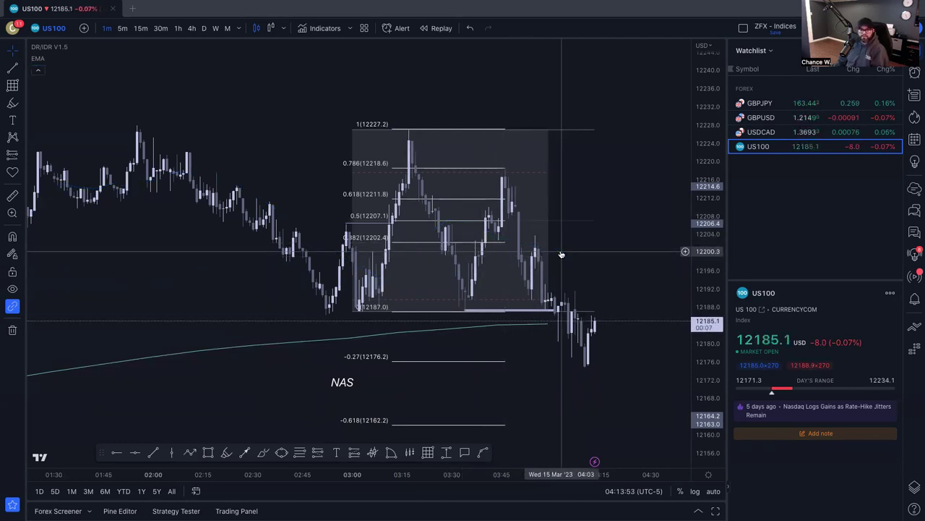
Add the Ultimate Oscillator from the favorite indicators to the chart
left_click(322, 28)
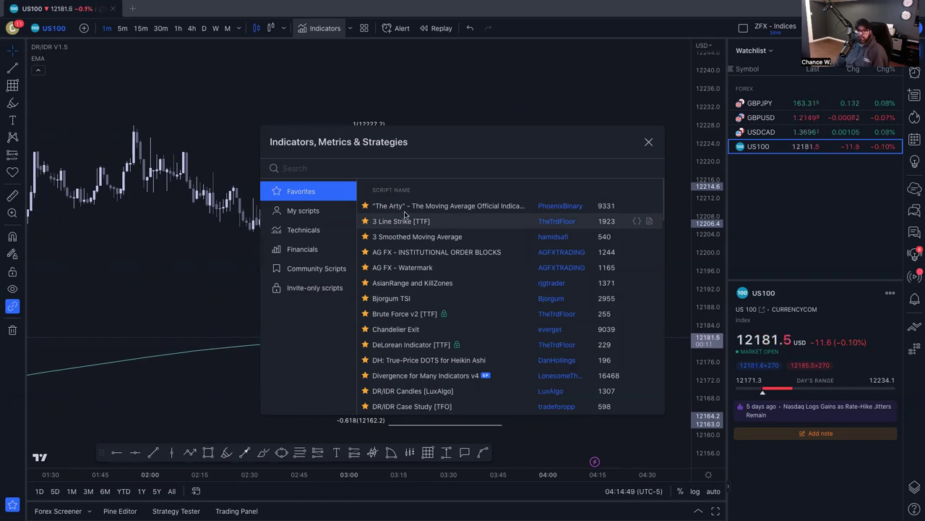
scroll(424, 271, "down", 2)
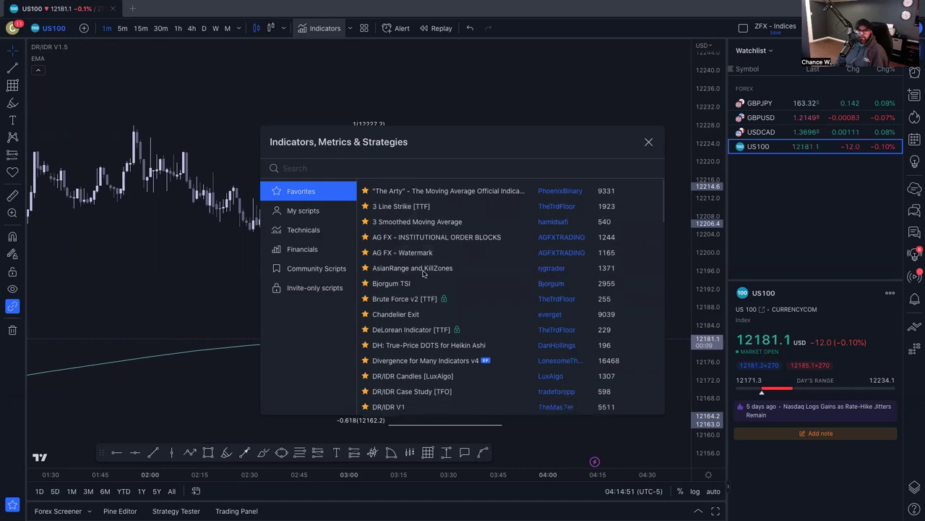
scroll(424, 273, "down", 8)
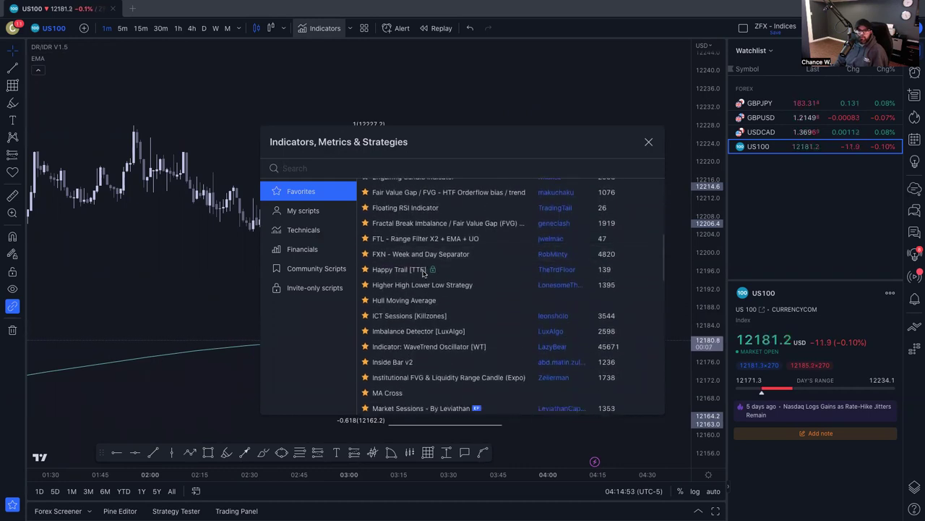
scroll(424, 273, "down", 10)
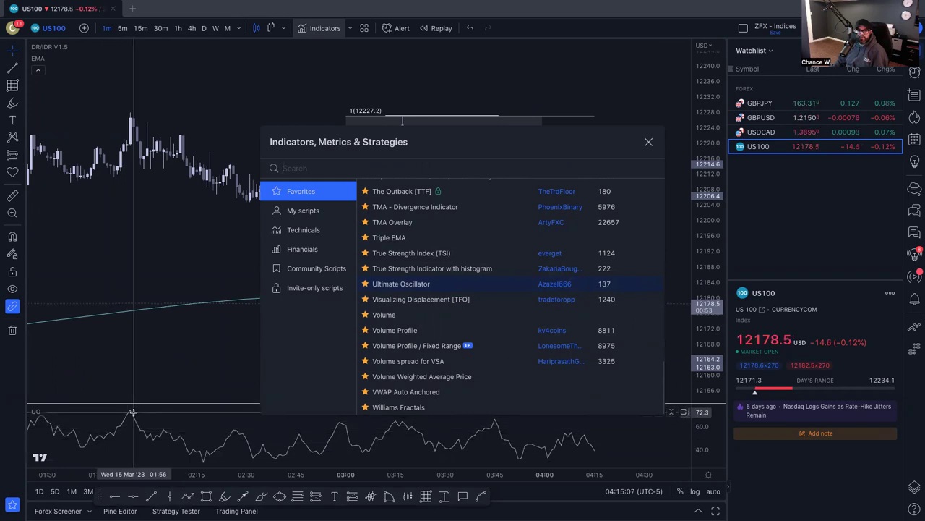
left_click(650, 142)
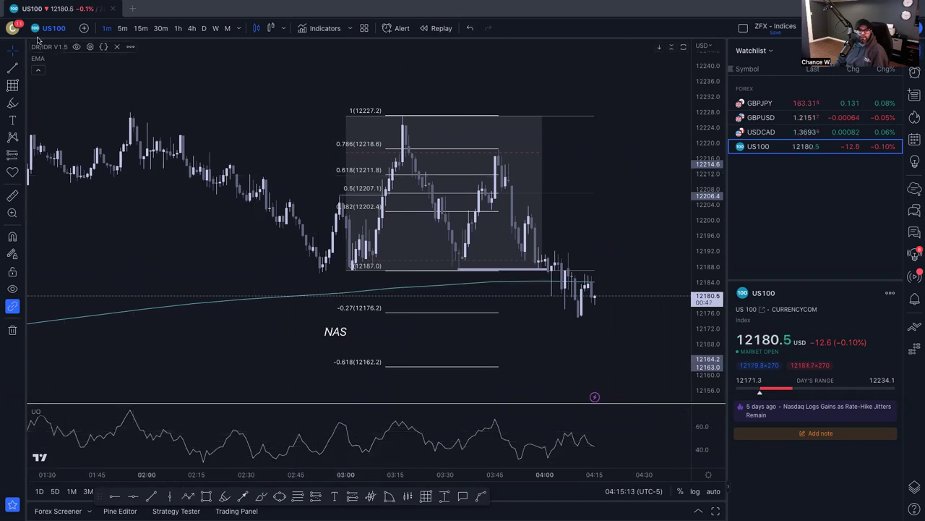
Draw a trend line across the oscillator's peaks from about 02:58 to 03:17 at about 67.3
left_click(22, 75)
left_click(14, 74)
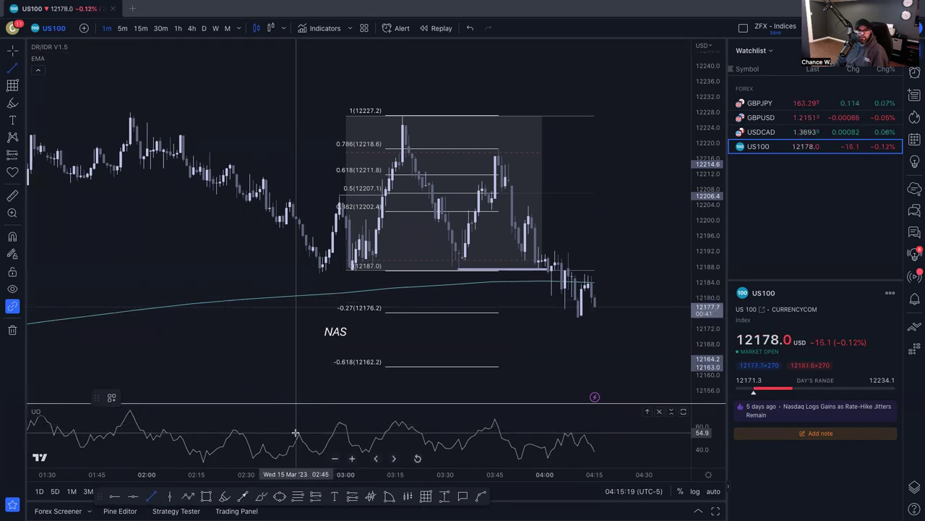
left_click(341, 418)
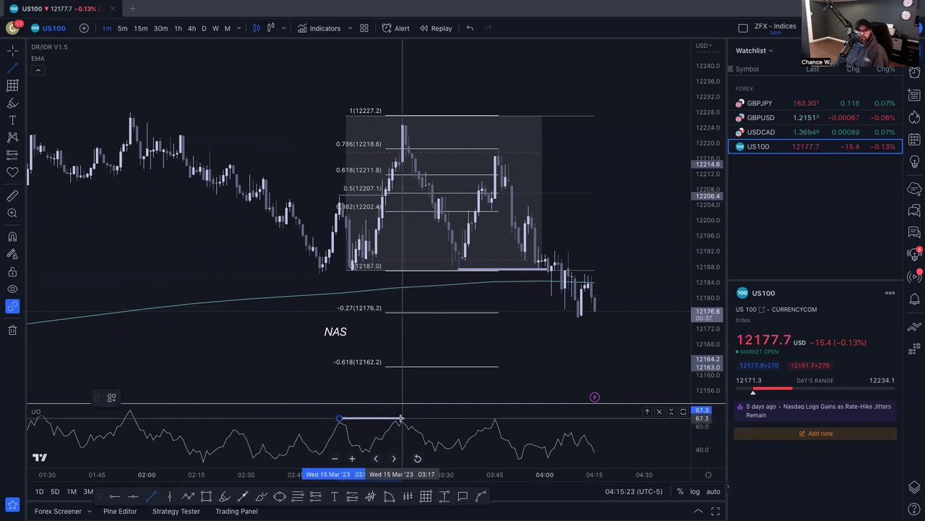
left_click(400, 418)
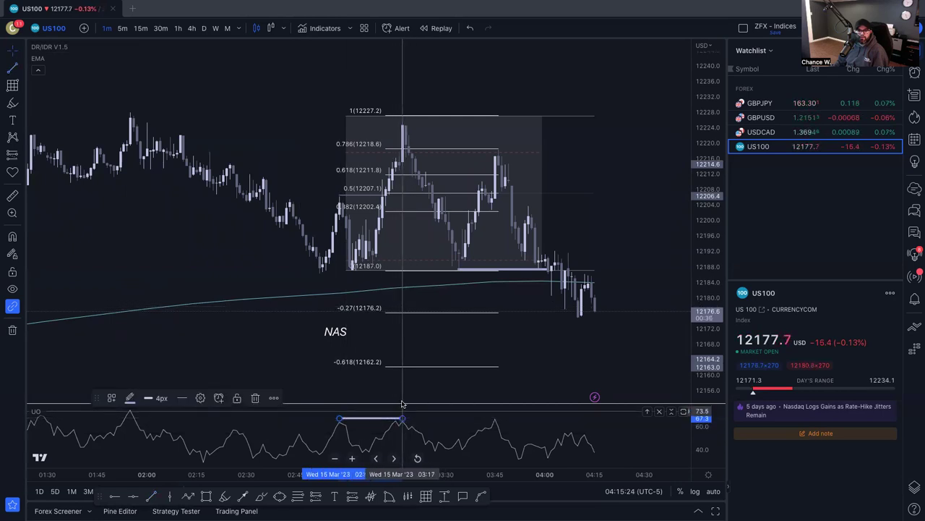
Draw a trend line between the matching price highs, from 12206.5 at 02:58 to about 12226.1 at 03:16
left_click(14, 67)
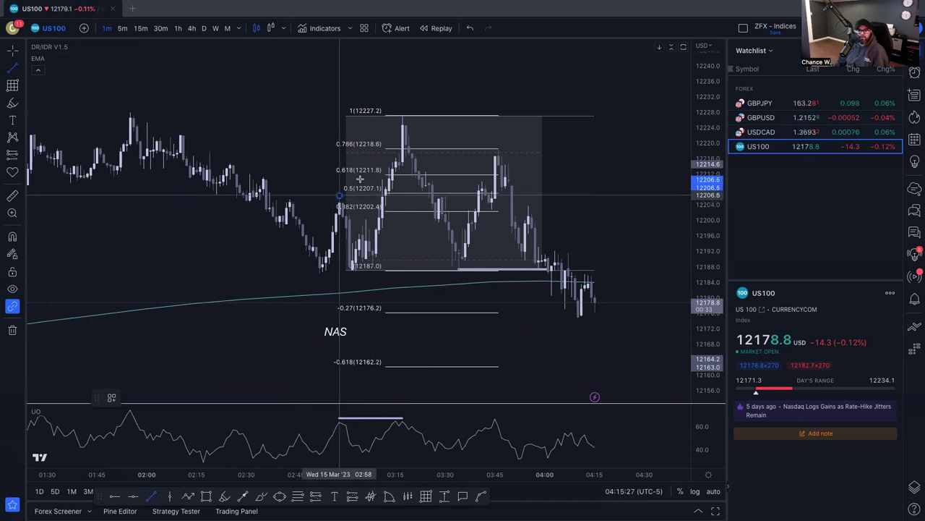
left_click(340, 195)
left_click(400, 121)
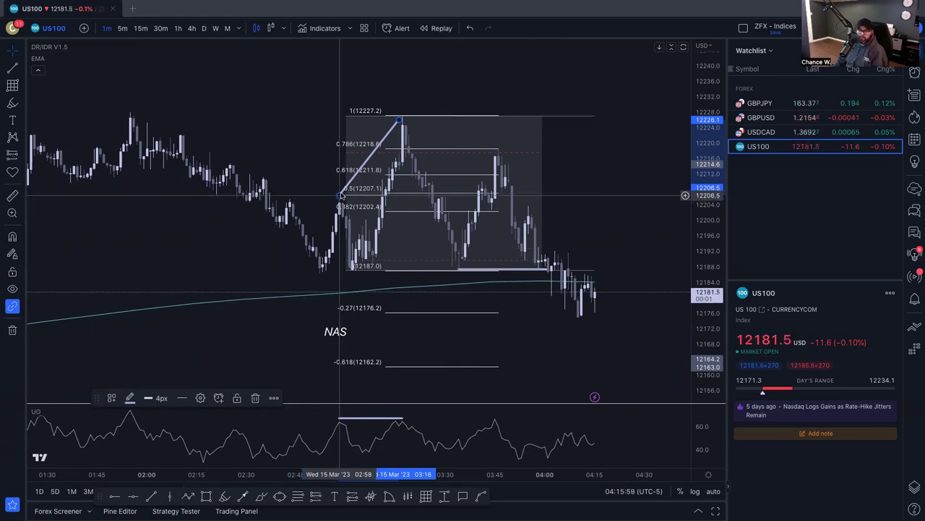
Delete the two divergence trend lines and remove the Ultimate Oscillator from the chart
key("Delete")
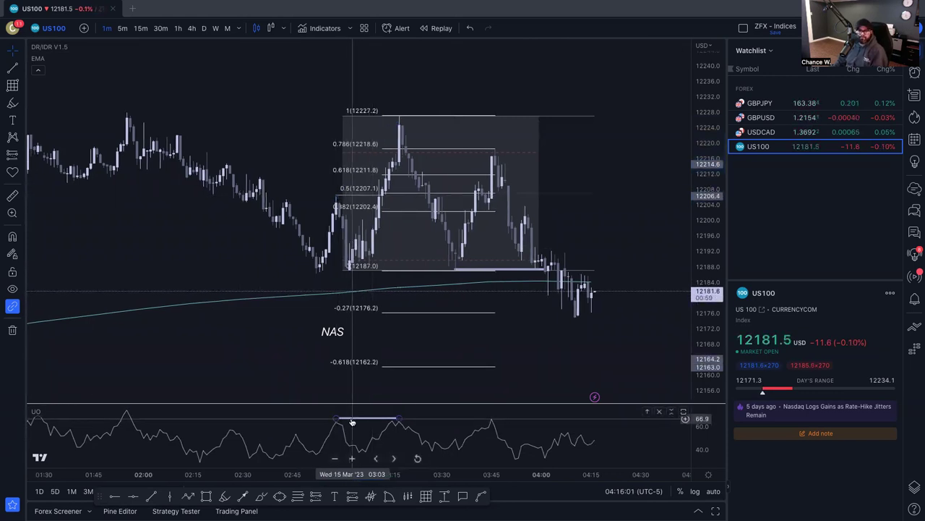
key("Delete")
mouse_move(41, 412)
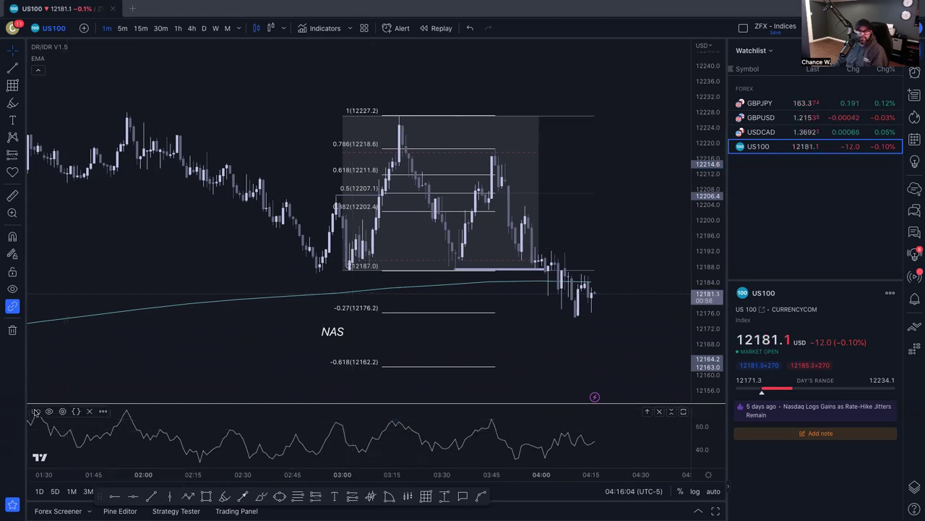
left_click(87, 411)
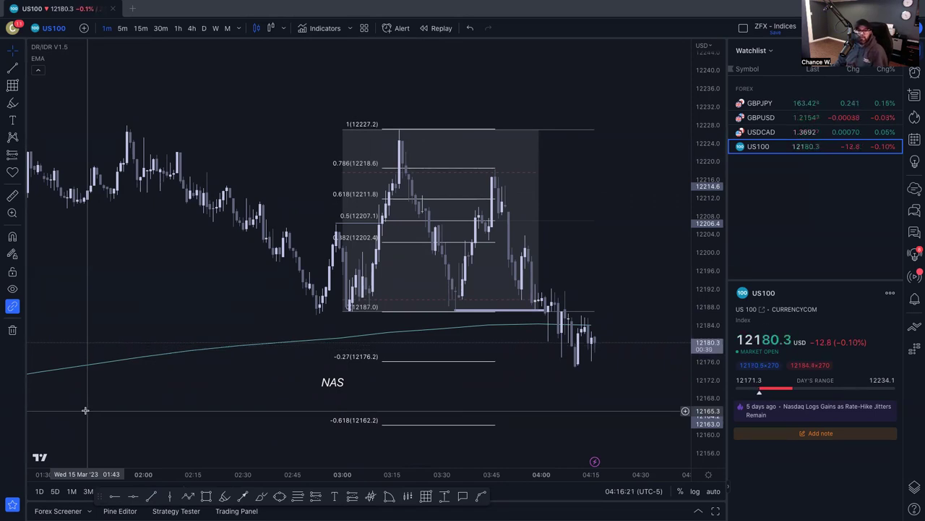
left_click_drag(117, 299, 125, 298)
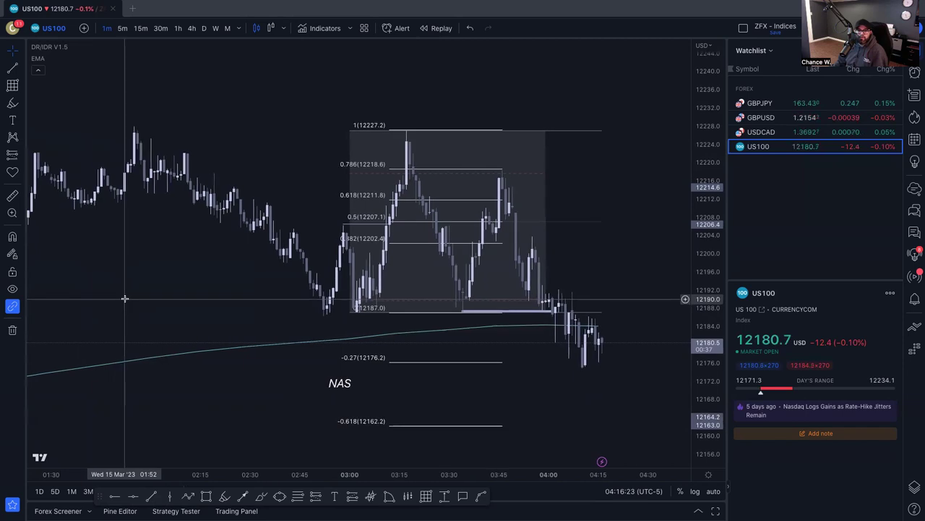
scroll(177, 466, "down", 1)
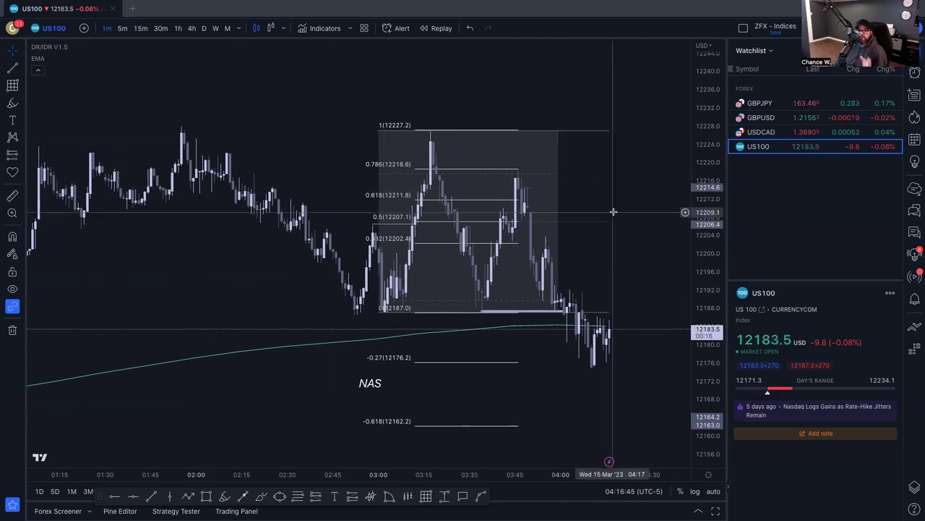
left_click_drag(613, 211, 550, 197)
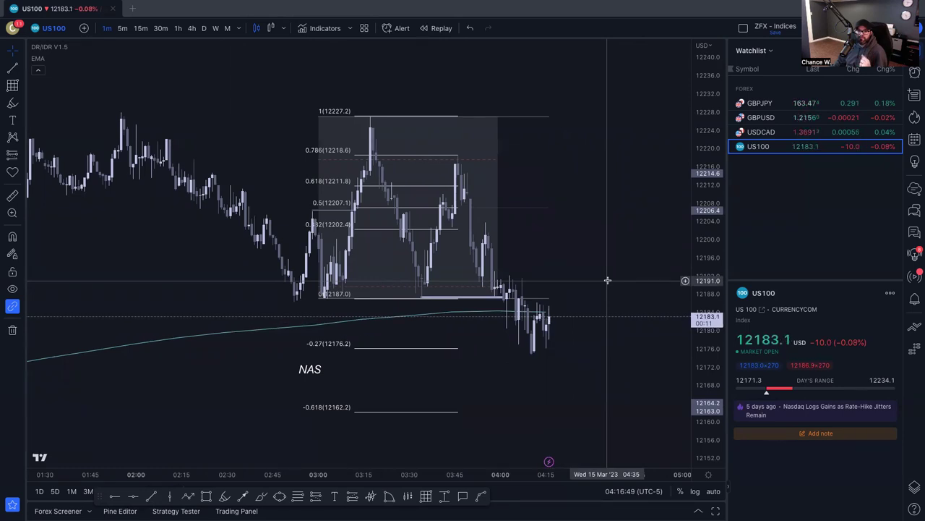
left_click_drag(702, 212, 702, 228)
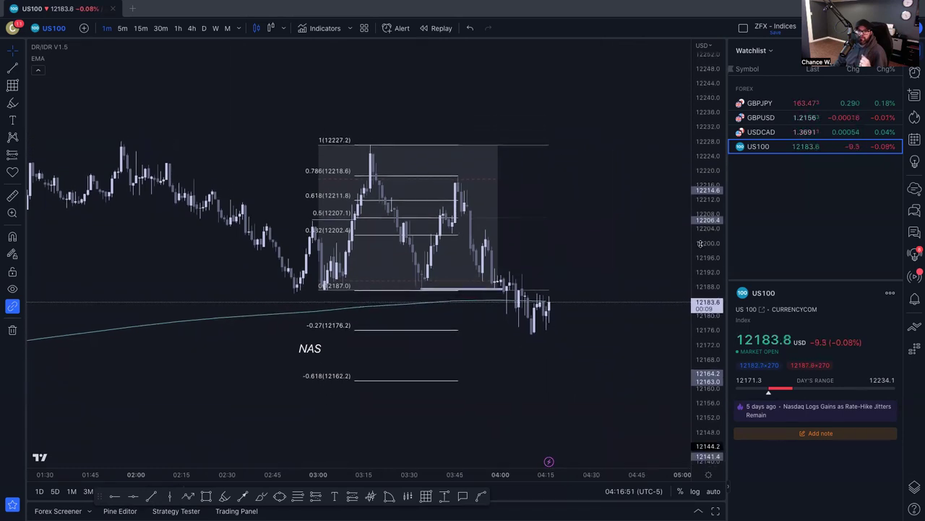